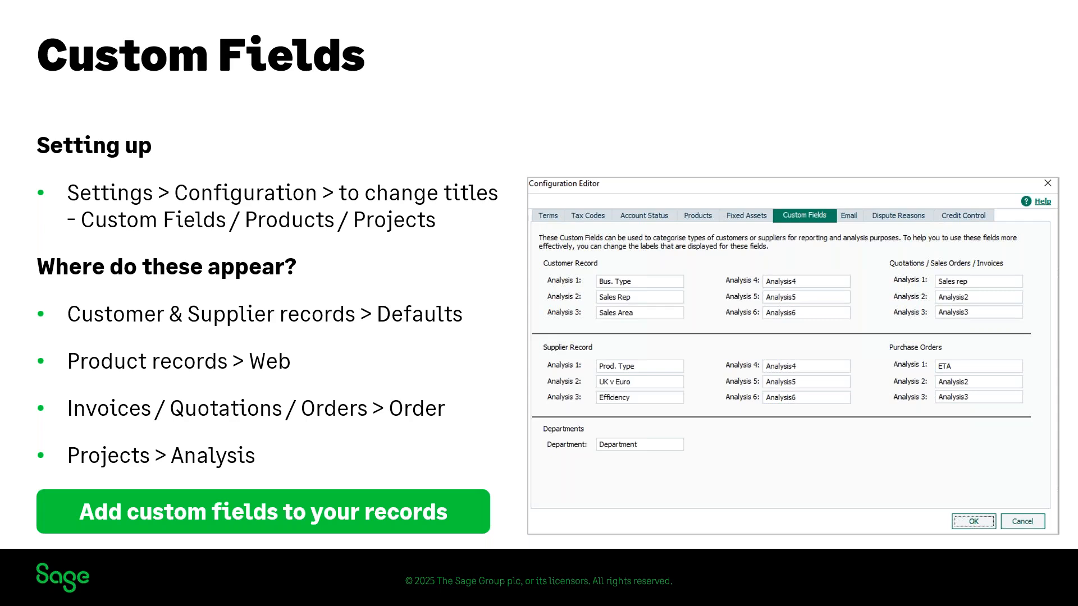
{"action": "key", "text": "Right"}
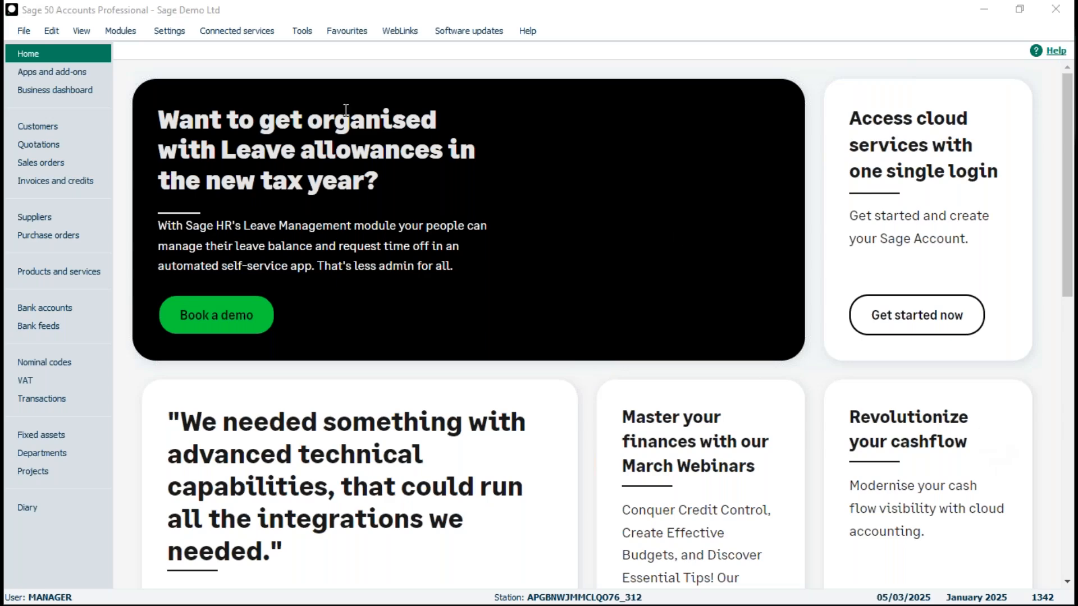
- Review the custom field labels for customers, suppliers, products and projects in the company configuration and close it
{"action": "left_click", "coordinate": [169, 32]}
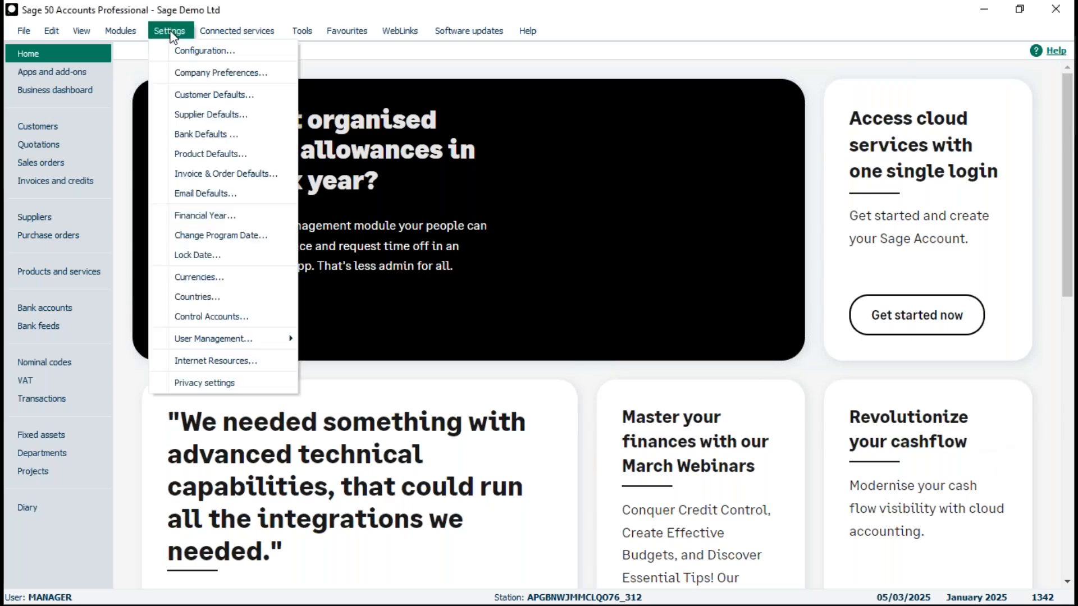
{"action": "left_click", "coordinate": [193, 55]}
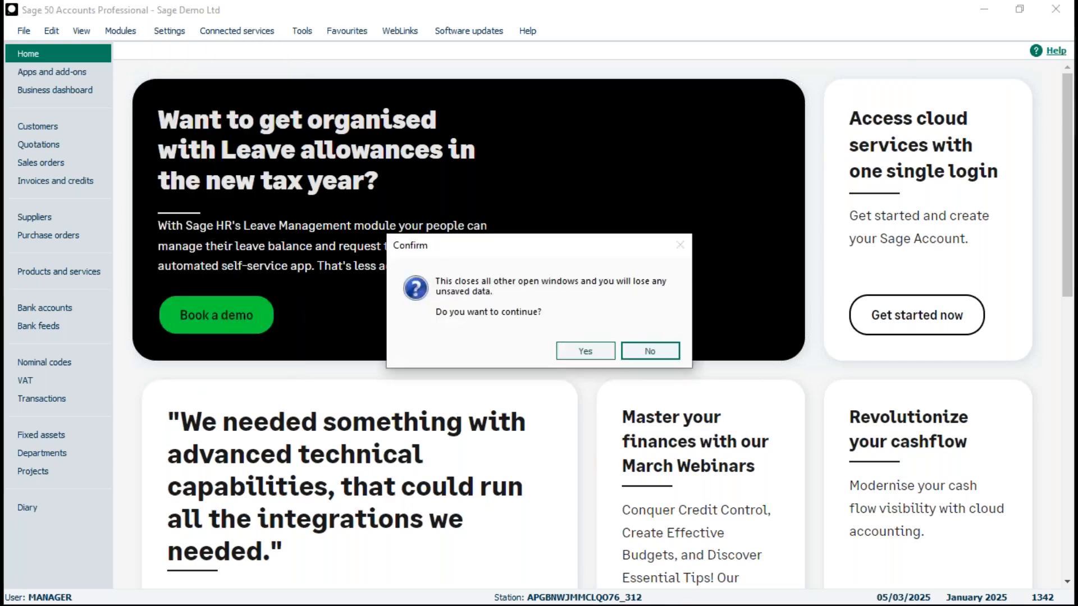
{"action": "left_click", "coordinate": [596, 354]}
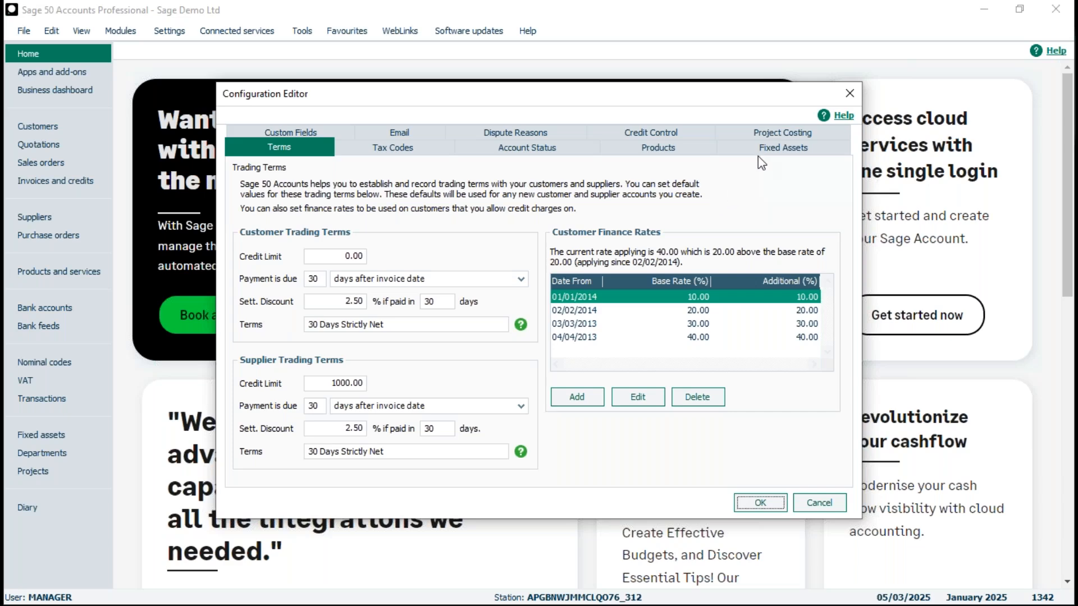
{"action": "left_click", "coordinate": [325, 132]}
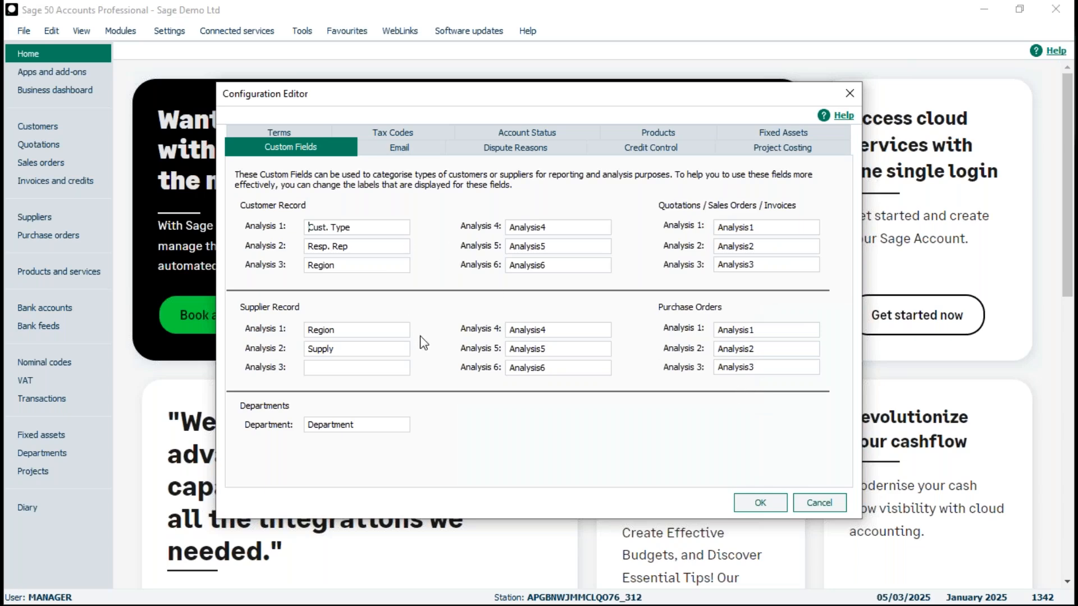
{"action": "left_click", "coordinate": [645, 130]}
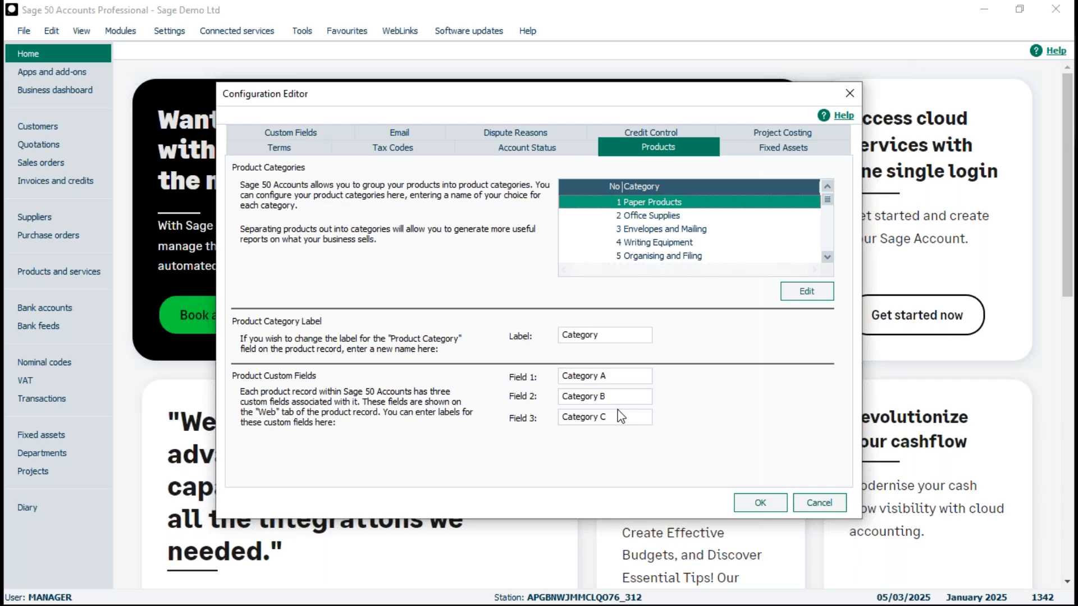
{"action": "left_click", "coordinate": [773, 133]}
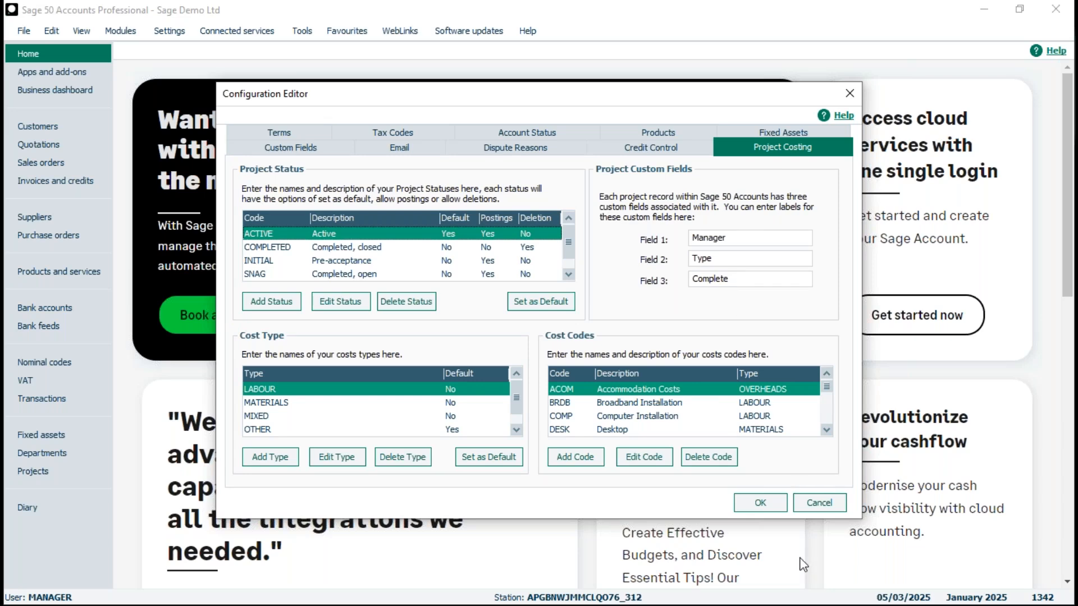
{"action": "left_click", "coordinate": [762, 502]}
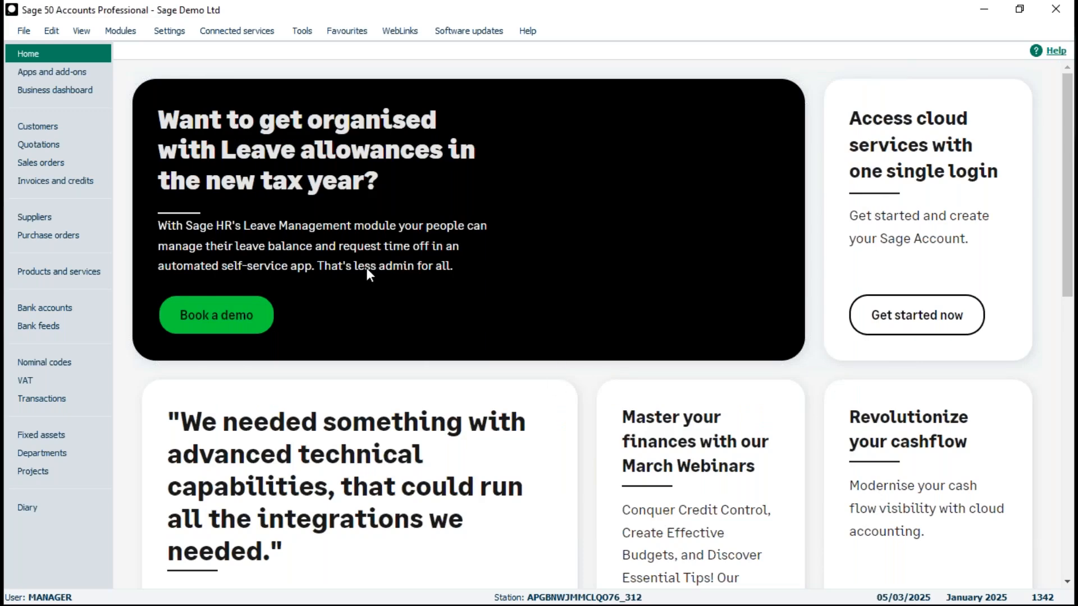
- Open the A1 Design Services customer record at its default settings with the custom fields
{"action": "left_click", "coordinate": [55, 125]}
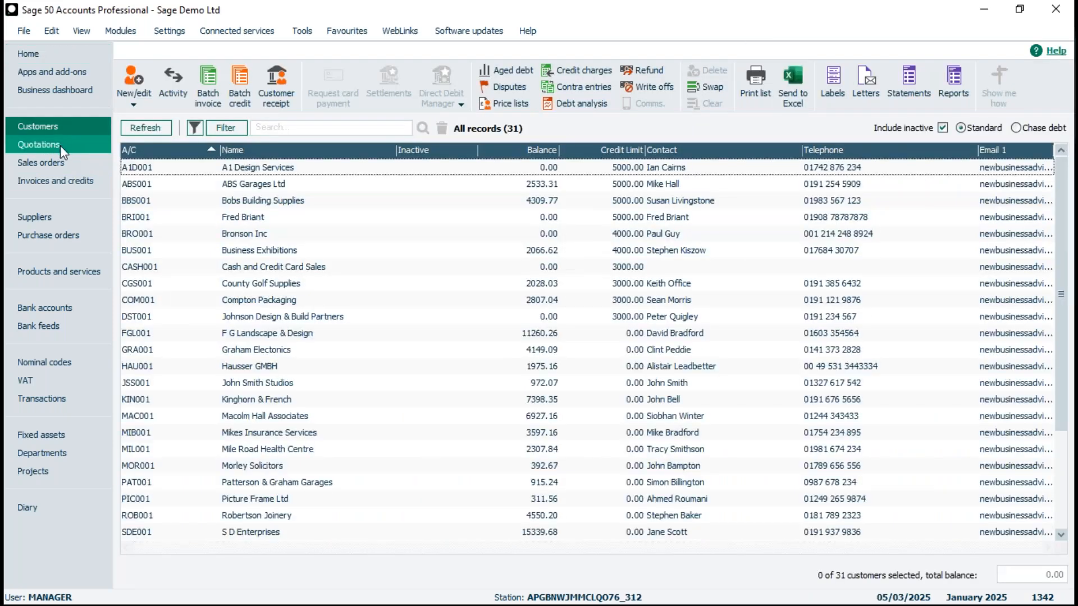
{"action": "double_click", "coordinate": [243, 170]}
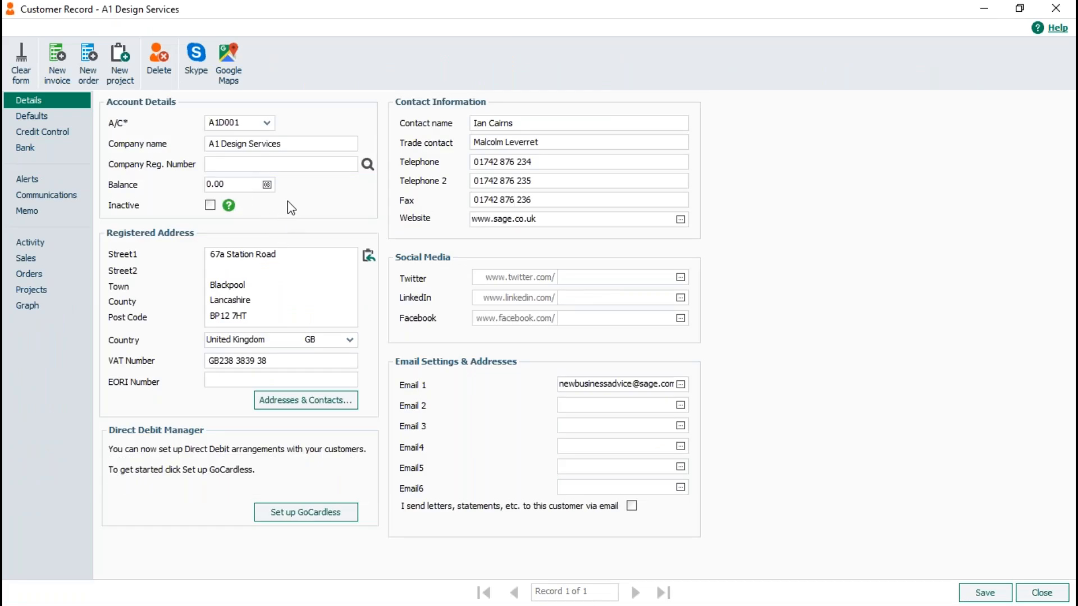
{"action": "left_click", "coordinate": [37, 116]}
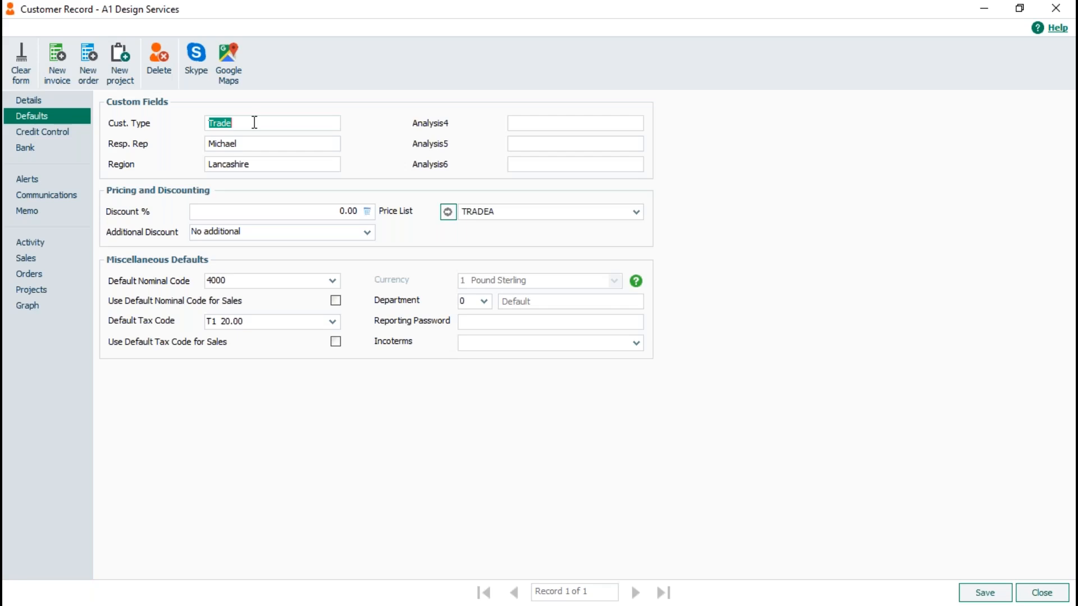
- Try Public as the customer's Cust. Type and switch the field back to Trade
{"action": "type", "text": "Public"}
{"action": "left_click", "coordinate": [245, 121]}
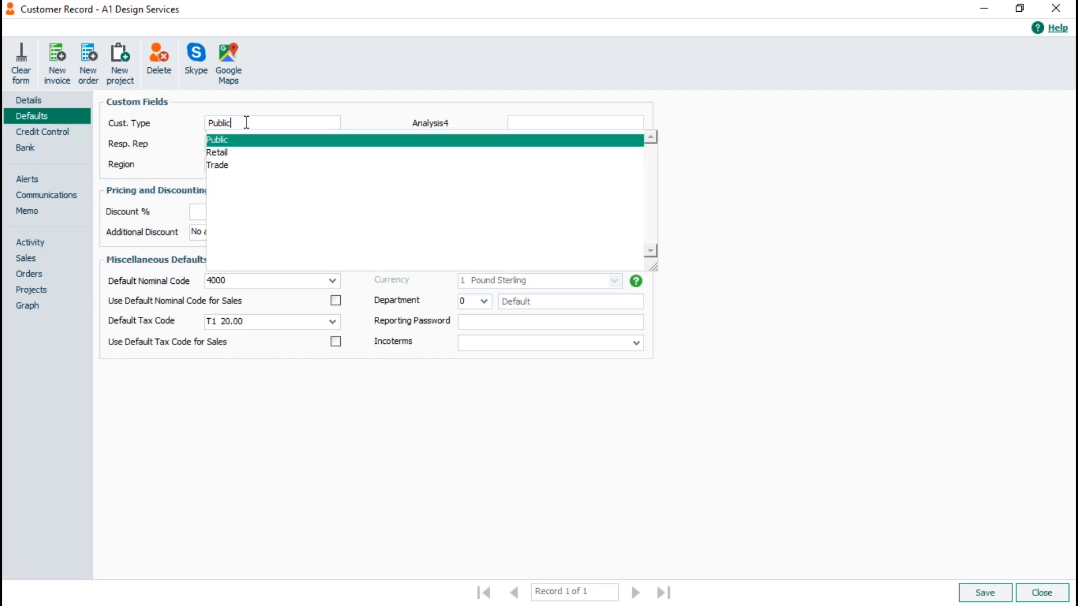
{"action": "double_click", "coordinate": [244, 121]}
{"action": "key", "text": "BackSpace"}
{"action": "left_click", "coordinate": [224, 166]}
{"action": "left_click", "coordinate": [225, 167]}
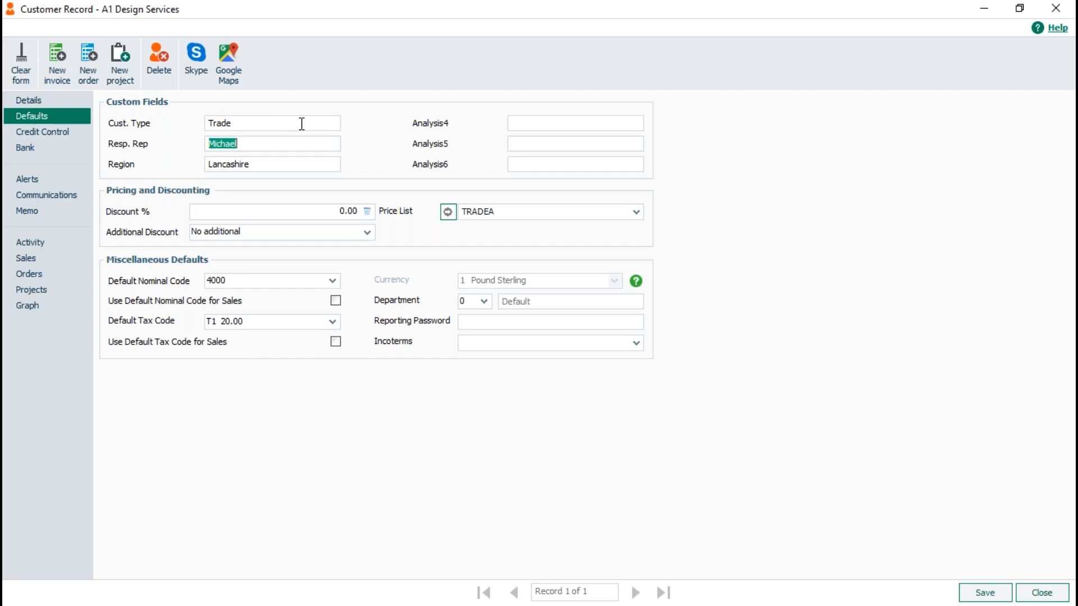
- Change the customer's Cust. Type to the misspelt Tradew, and save and close the record
{"action": "left_click", "coordinate": [237, 124]}
{"action": "type", "text": "w"}
{"action": "left_click", "coordinate": [325, 144]}
{"action": "left_click", "coordinate": [265, 122]}
{"action": "key", "text": "BackSpace"}
{"action": "key", "text": "Up"}
{"action": "key", "text": "Up"}
{"action": "key", "text": "Down"}
{"action": "key", "text": "Down"}
{"action": "key", "text": "Tab"}
{"action": "left_click", "coordinate": [988, 593]}
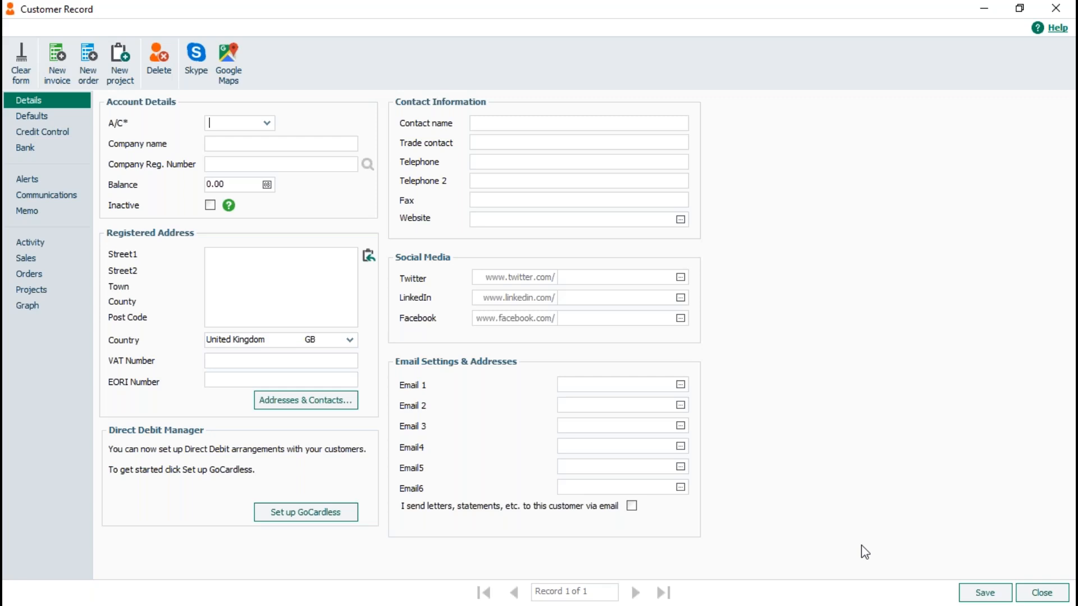
{"action": "left_click", "coordinate": [1043, 594]}
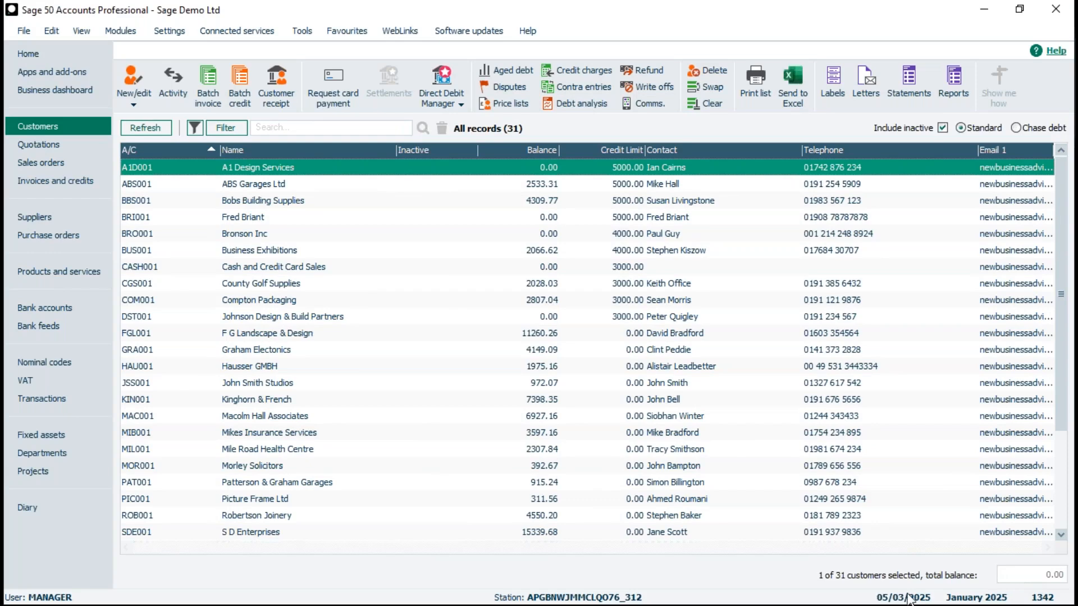
- Start batch changes for the customers A1 Design Services, ABS Garages Ltd and Bobs Building Supplies
{"action": "left_click", "coordinate": [254, 169]}
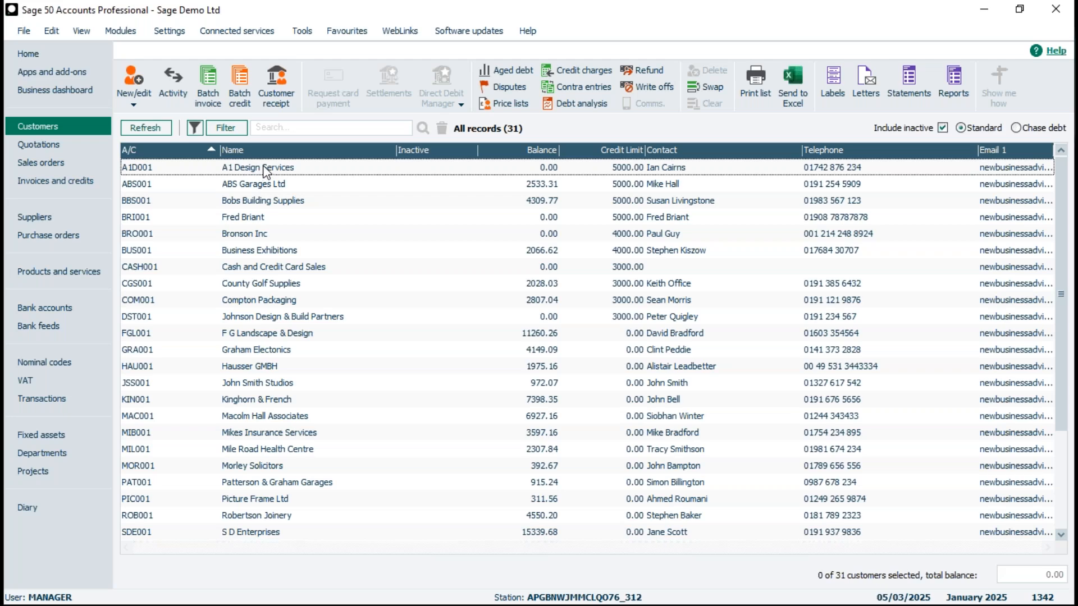
{"action": "left_click", "coordinate": [263, 168]}
{"action": "left_click", "coordinate": [259, 184]}
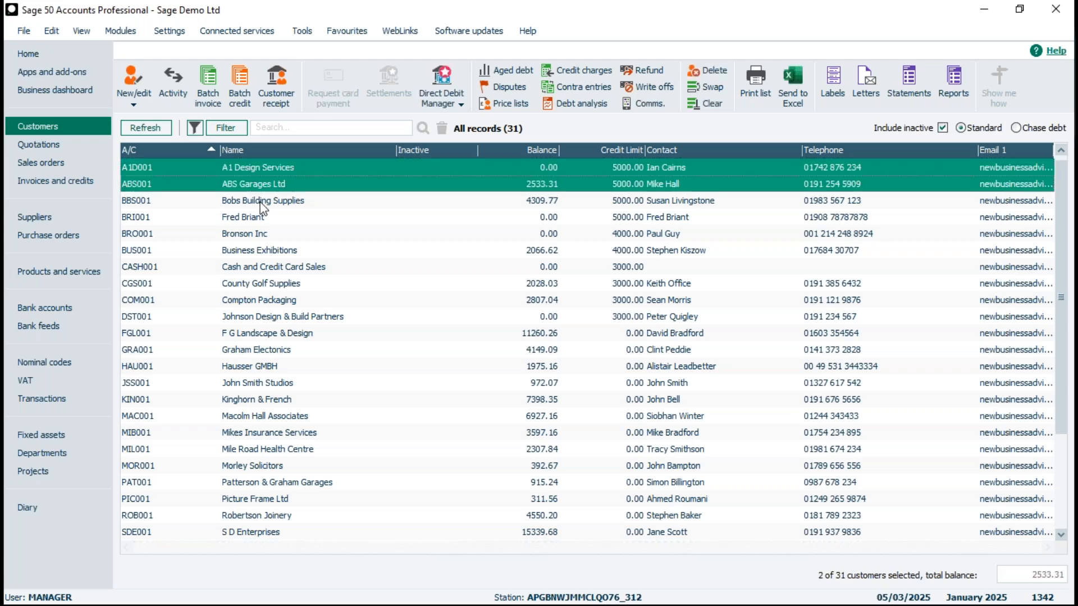
{"action": "left_click", "coordinate": [260, 201]}
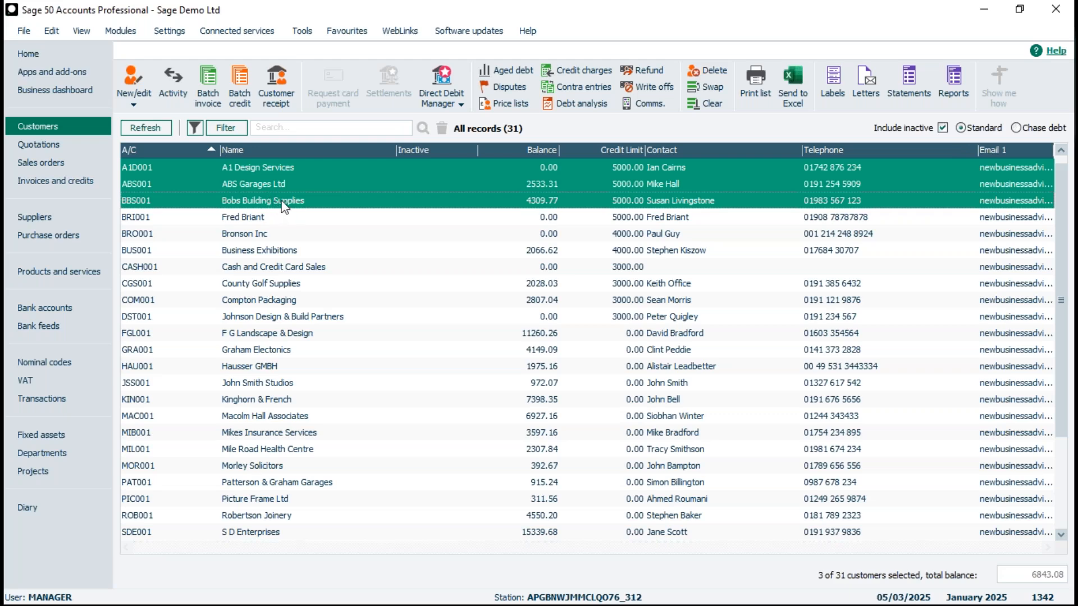
{"action": "left_click", "coordinate": [144, 105]}
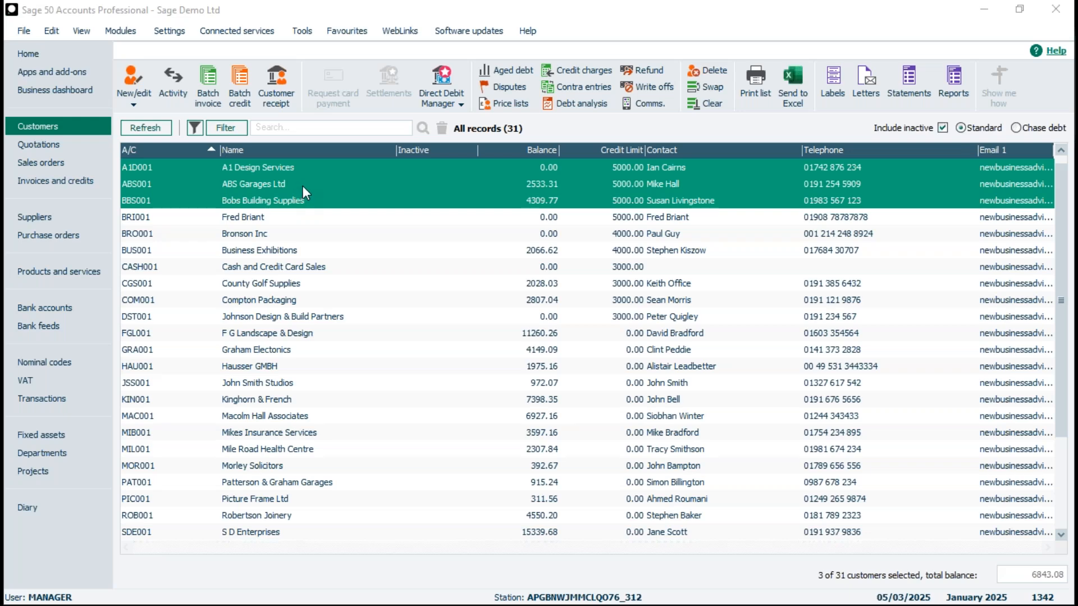
{"action": "left_click", "coordinate": [135, 105]}
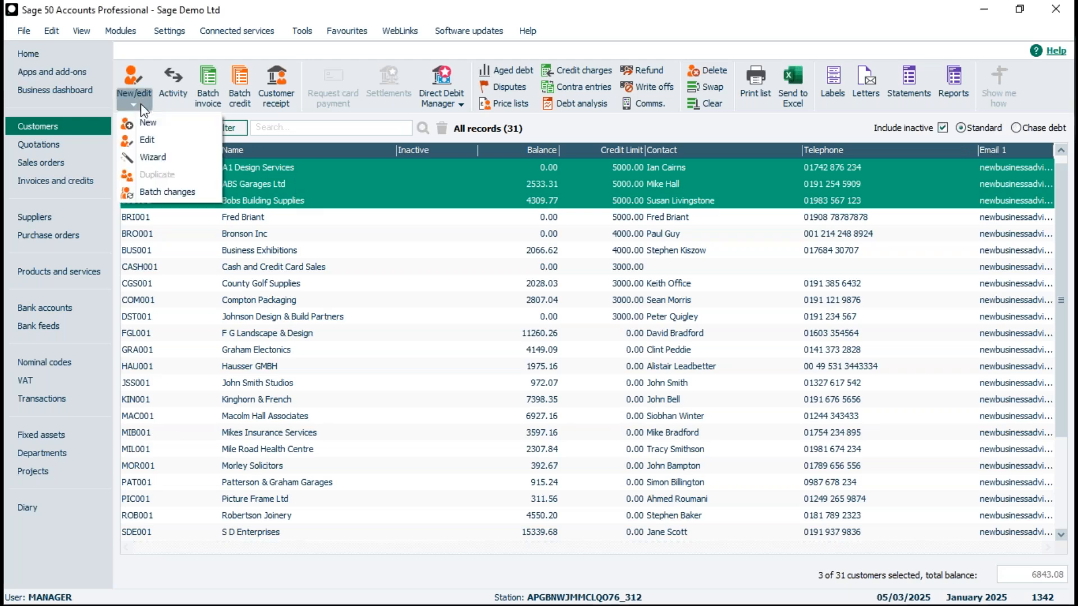
{"action": "left_click", "coordinate": [158, 198]}
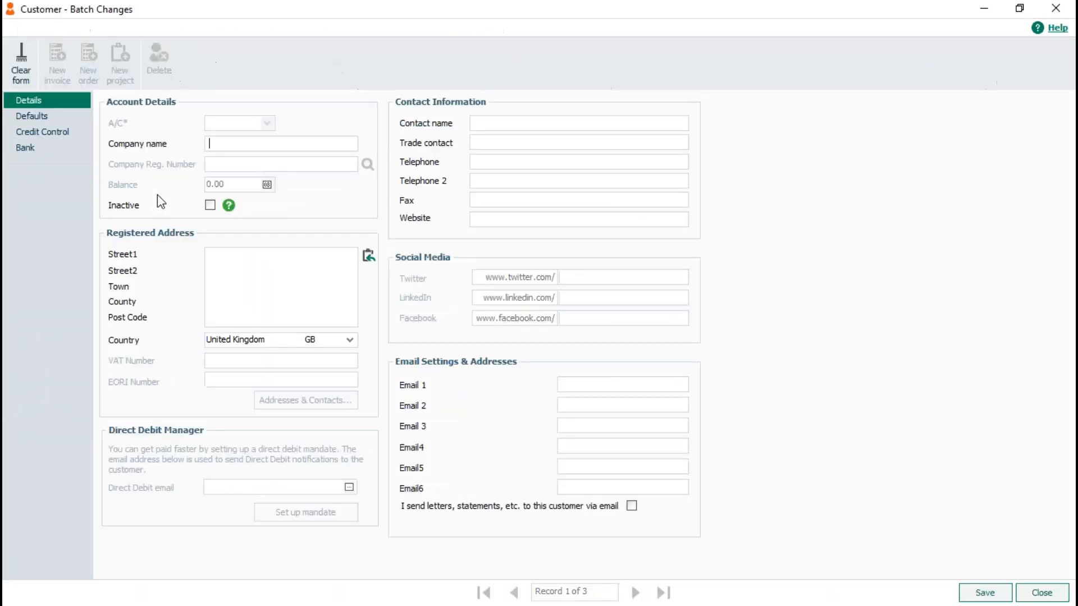
- Set the Cust. Type to Trade for all three selected customers and save the batch changes
{"action": "left_click", "coordinate": [31, 119]}
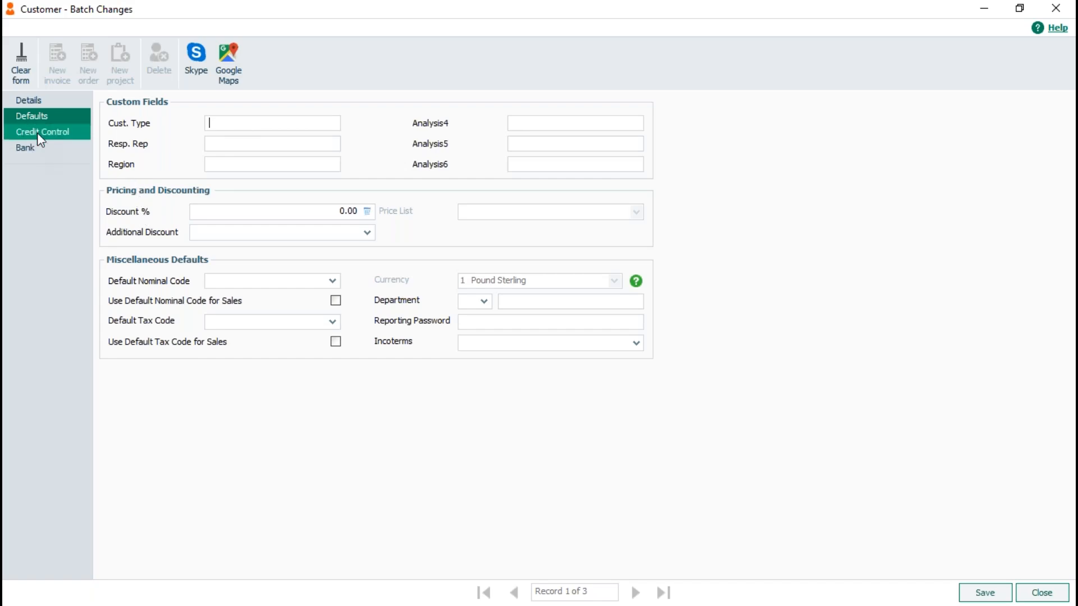
{"action": "left_click", "coordinate": [33, 101]}
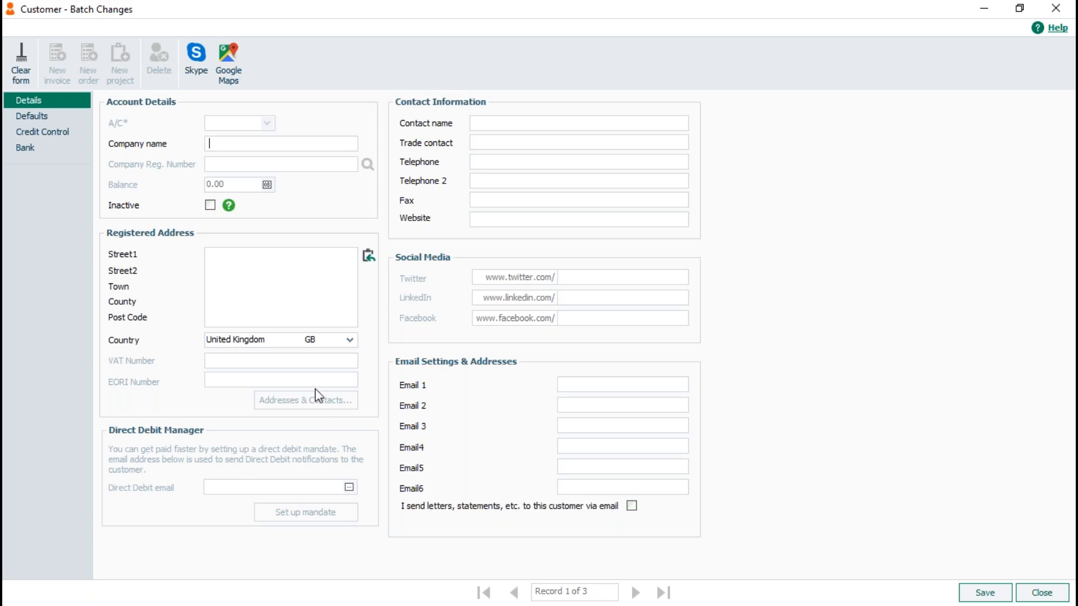
{"action": "left_click", "coordinate": [35, 115]}
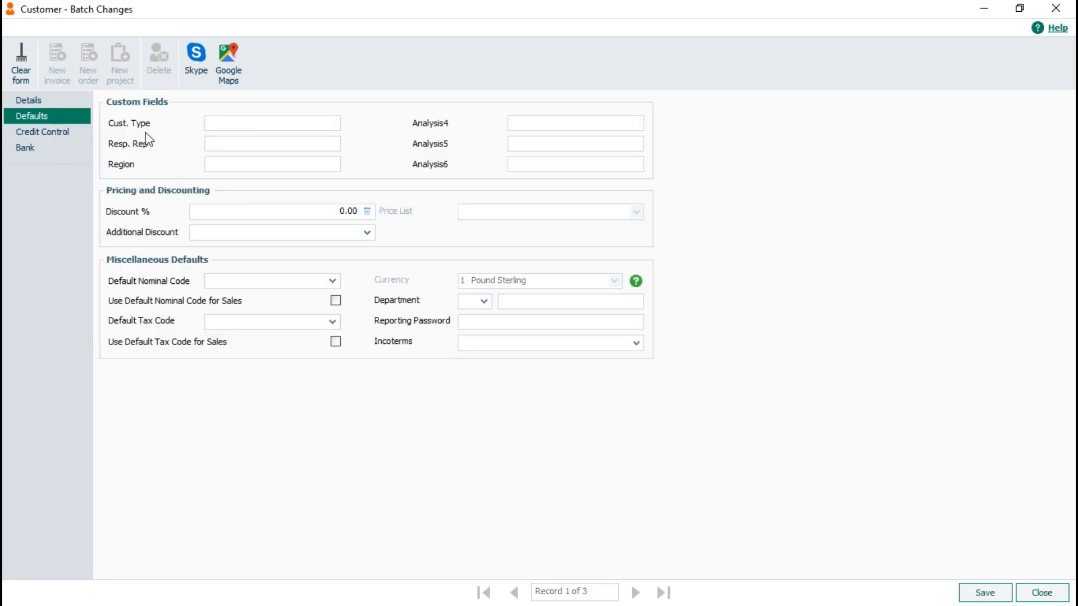
{"action": "left_click", "coordinate": [251, 128]}
{"action": "type", "text": "Trade"}
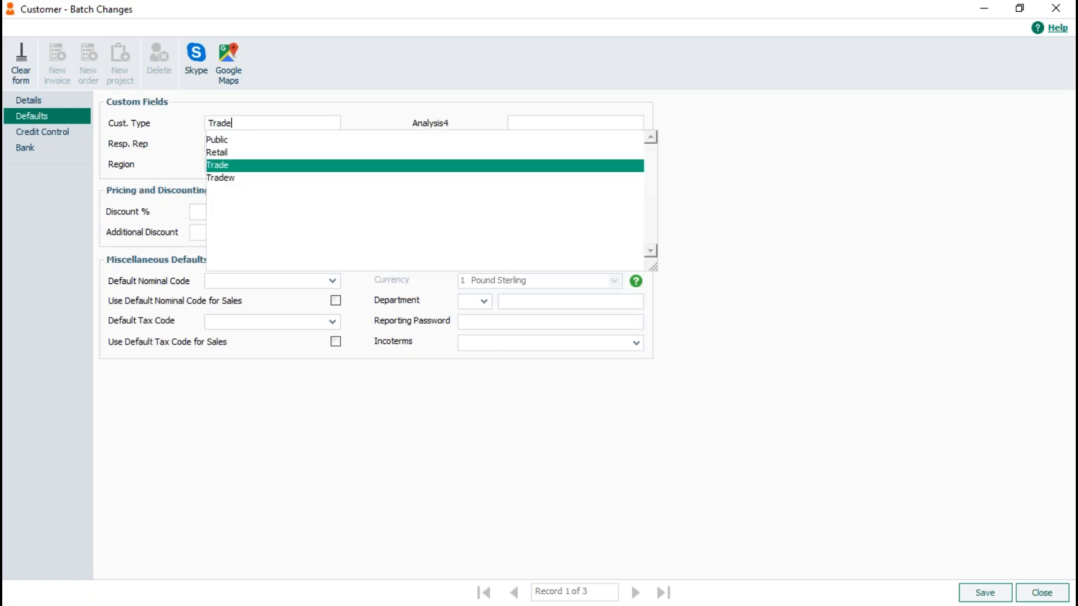
{"action": "left_click", "coordinate": [235, 165]}
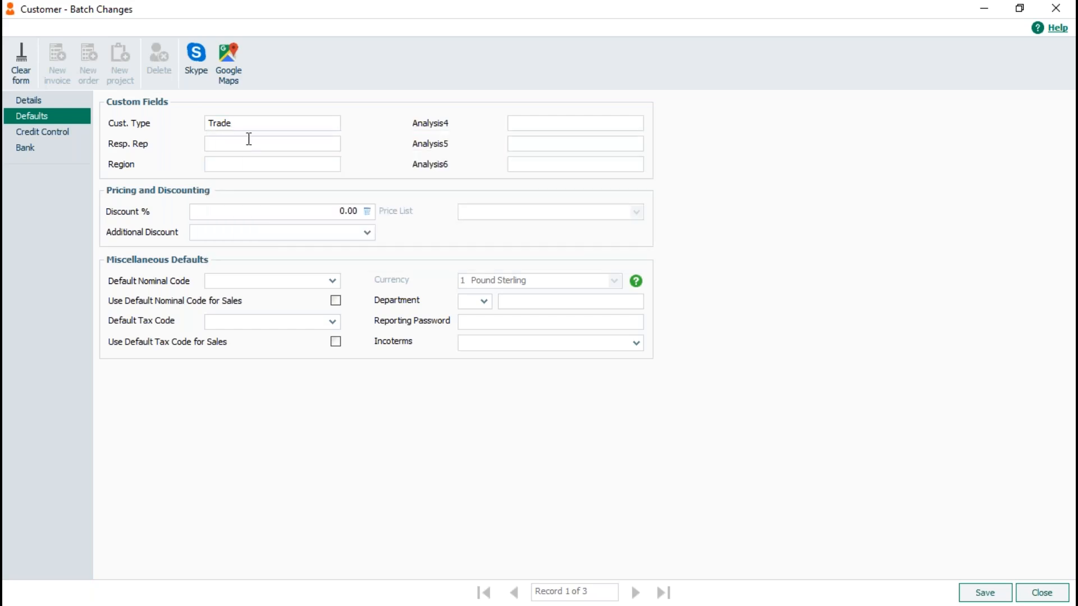
{"action": "left_click", "coordinate": [985, 593]}
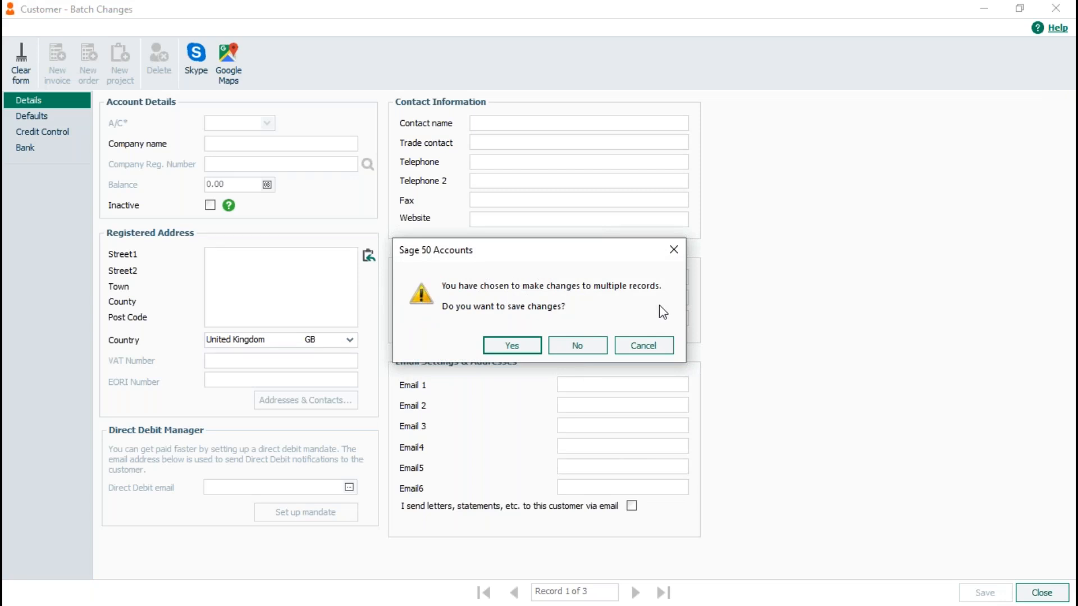
{"action": "left_click", "coordinate": [511, 345]}
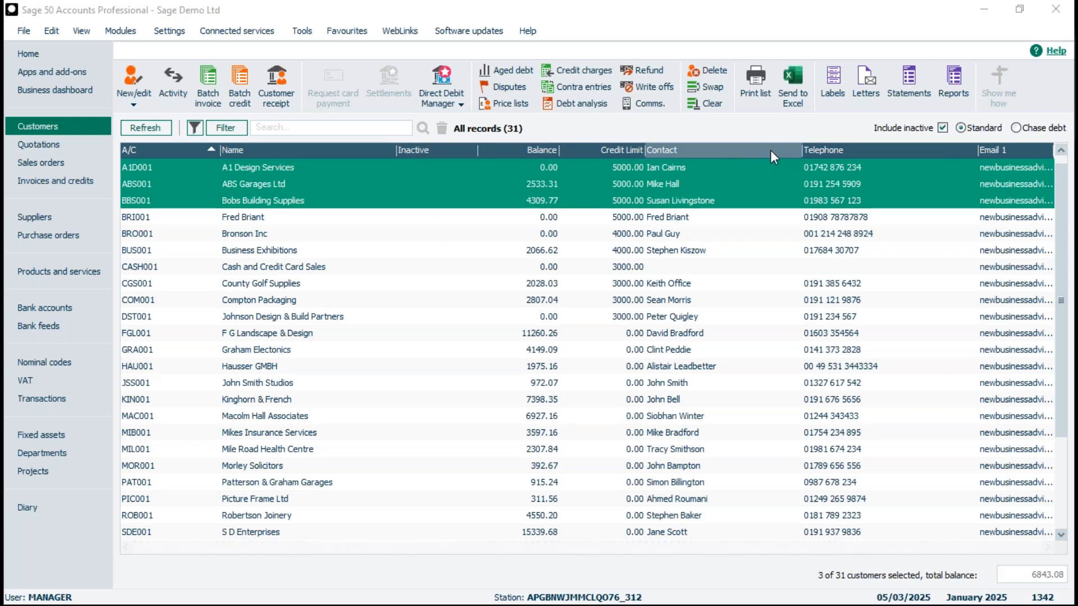
- Show the Cust. Type column in the customer list and hide the Email 1 column
{"action": "right_click", "coordinate": [580, 150]}
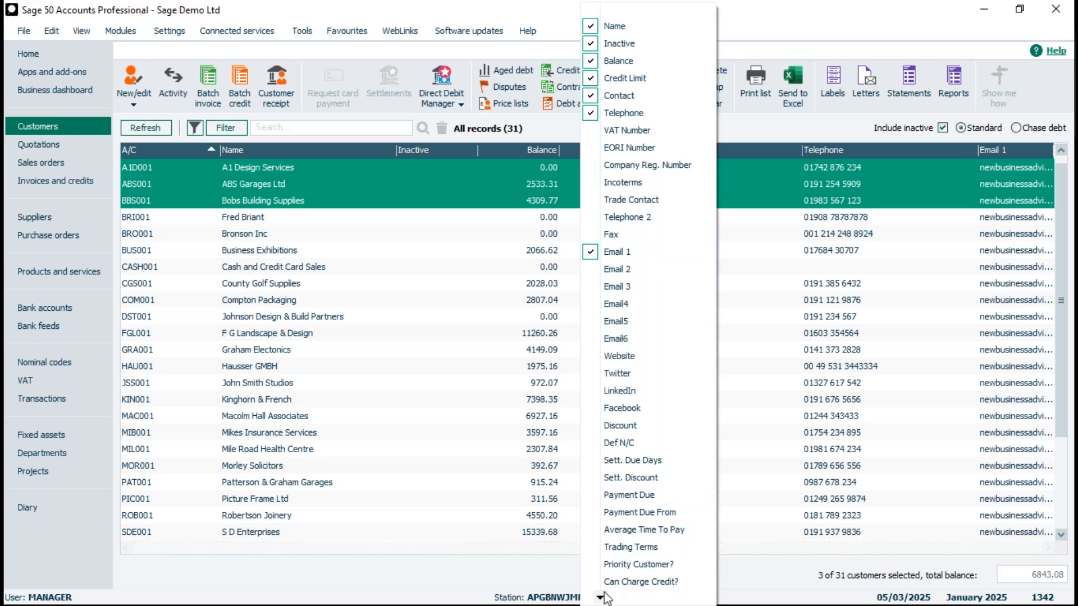
{"action": "mouse_move", "coordinate": [599, 597]}
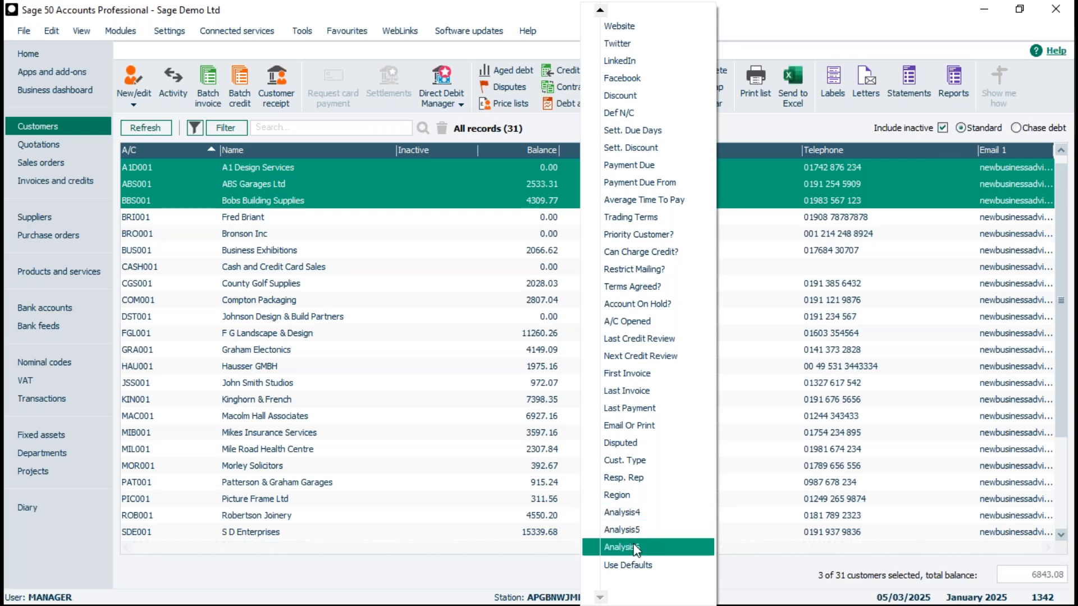
{"action": "left_click", "coordinate": [634, 460]}
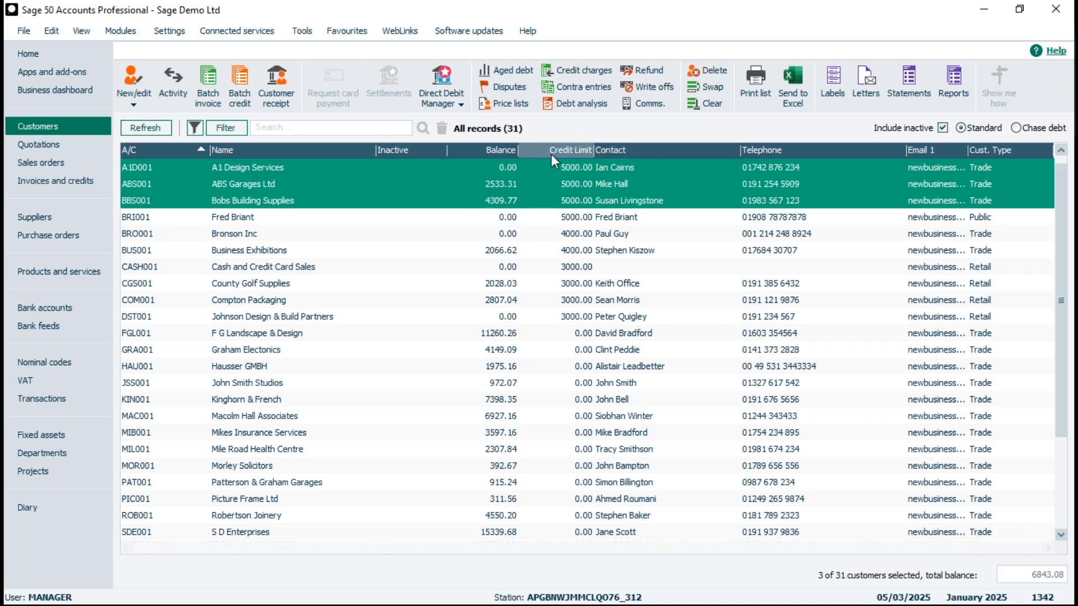
{"action": "right_click", "coordinate": [935, 151]}
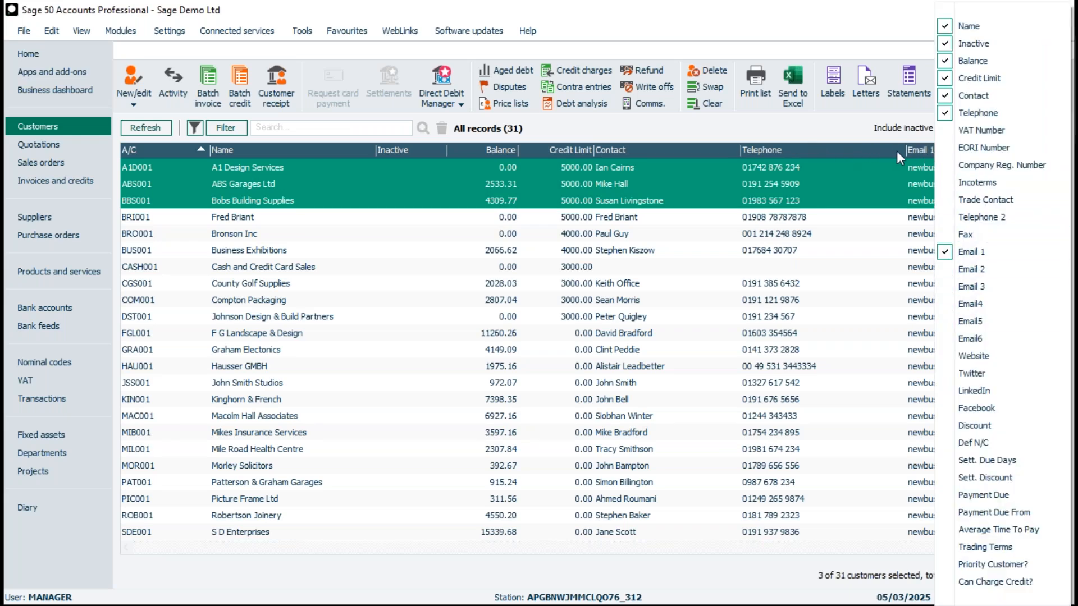
{"action": "left_click", "coordinate": [967, 257]}
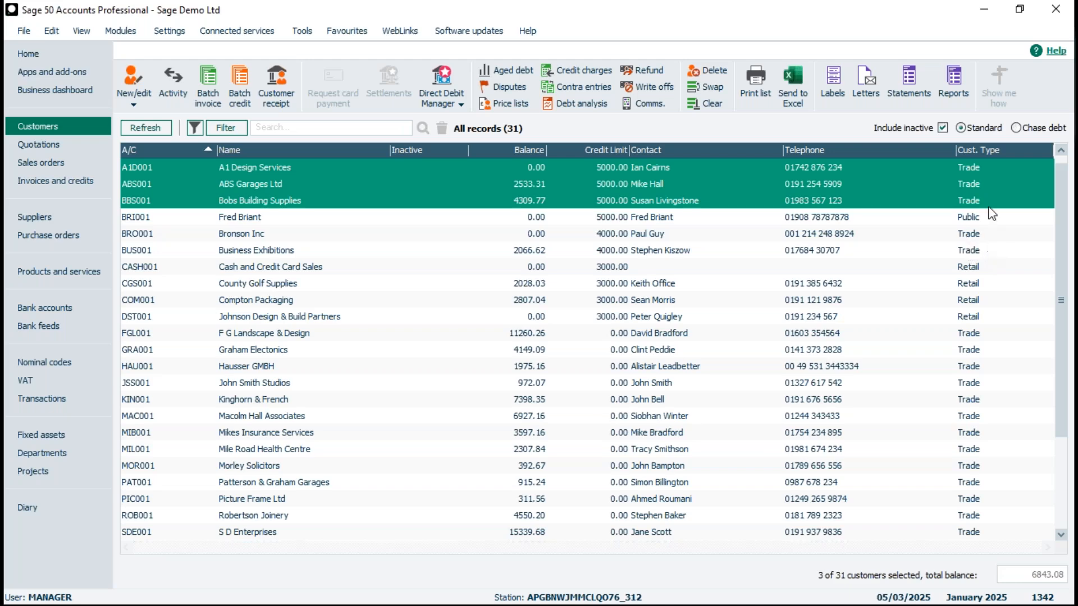
- Show the Last Invoice column in the customer list and hide it again
{"action": "right_click", "coordinate": [984, 150]}
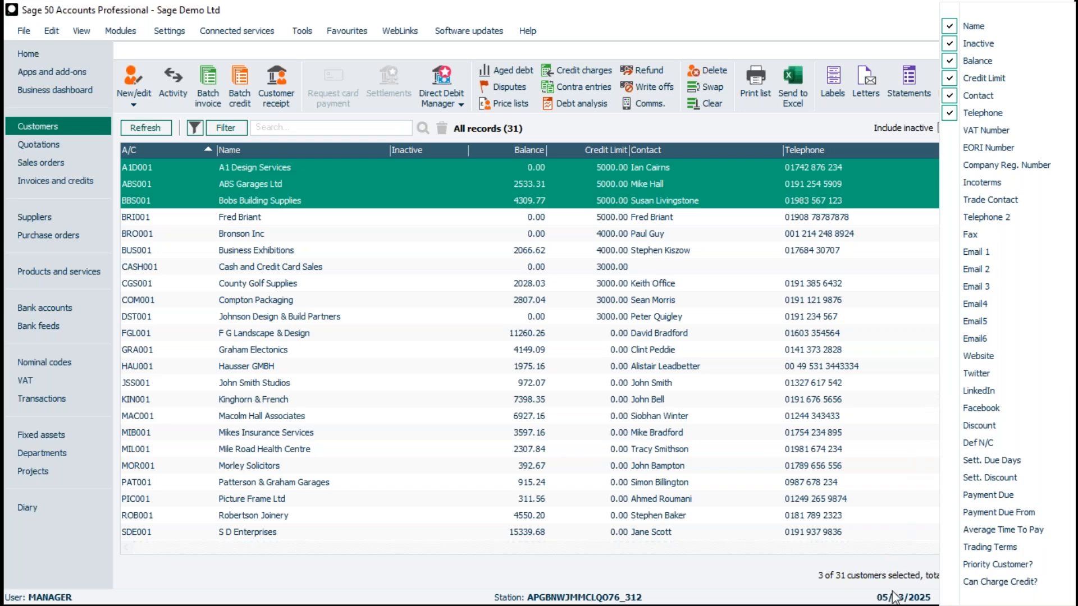
{"action": "left_click", "coordinate": [959, 598]}
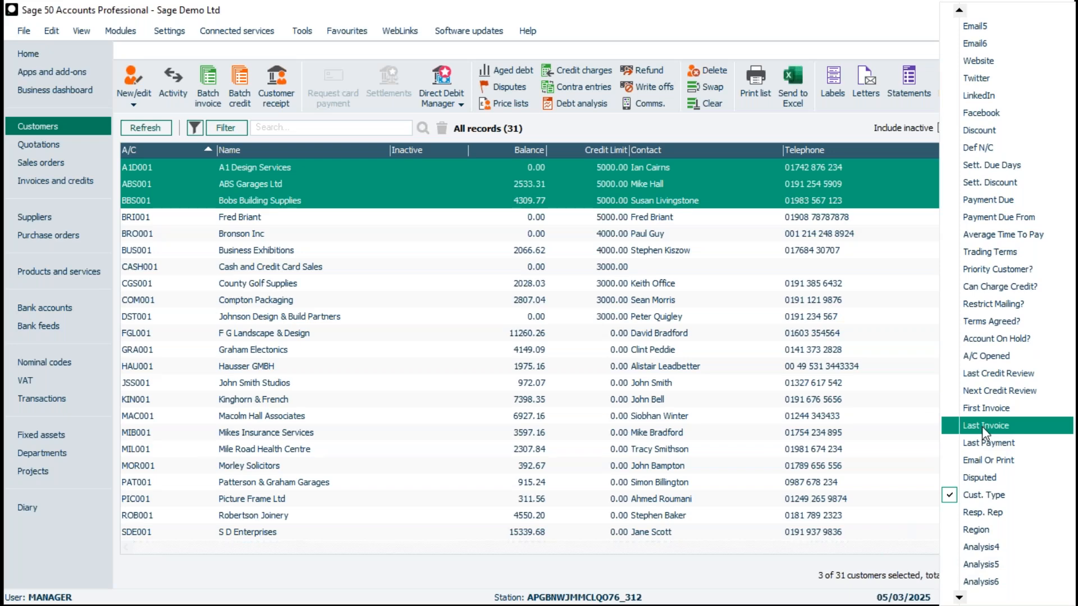
{"action": "left_click", "coordinate": [982, 427]}
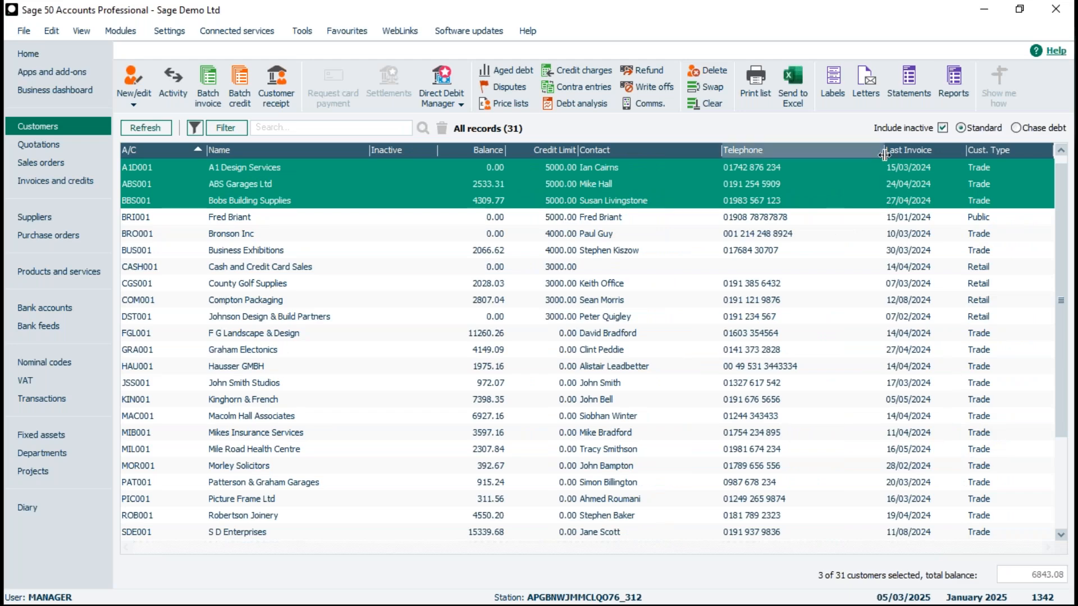
{"action": "right_click", "coordinate": [942, 147]}
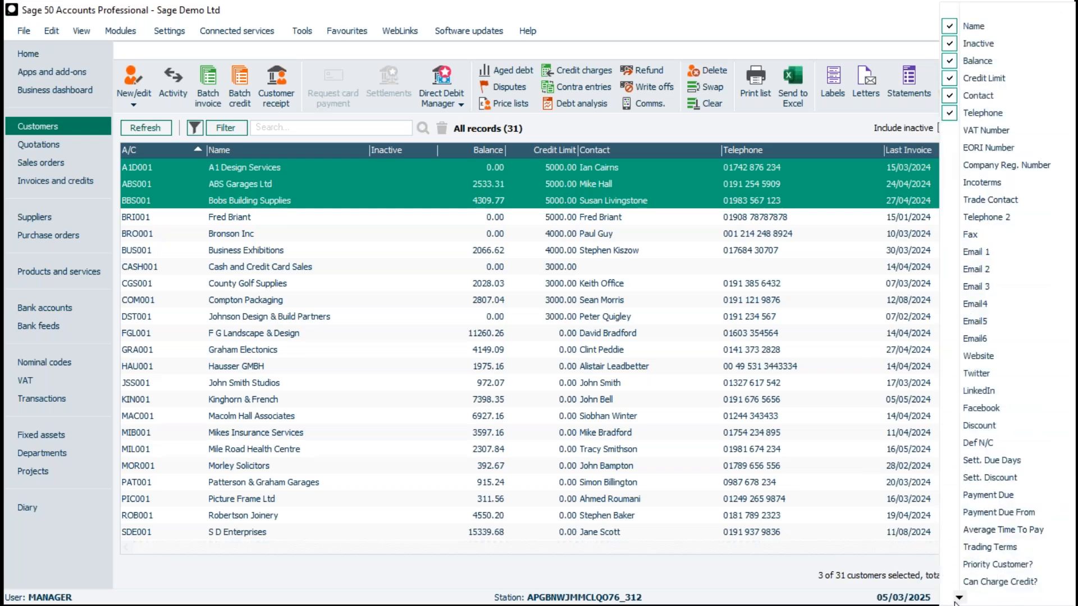
{"action": "mouse_move", "coordinate": [956, 601]}
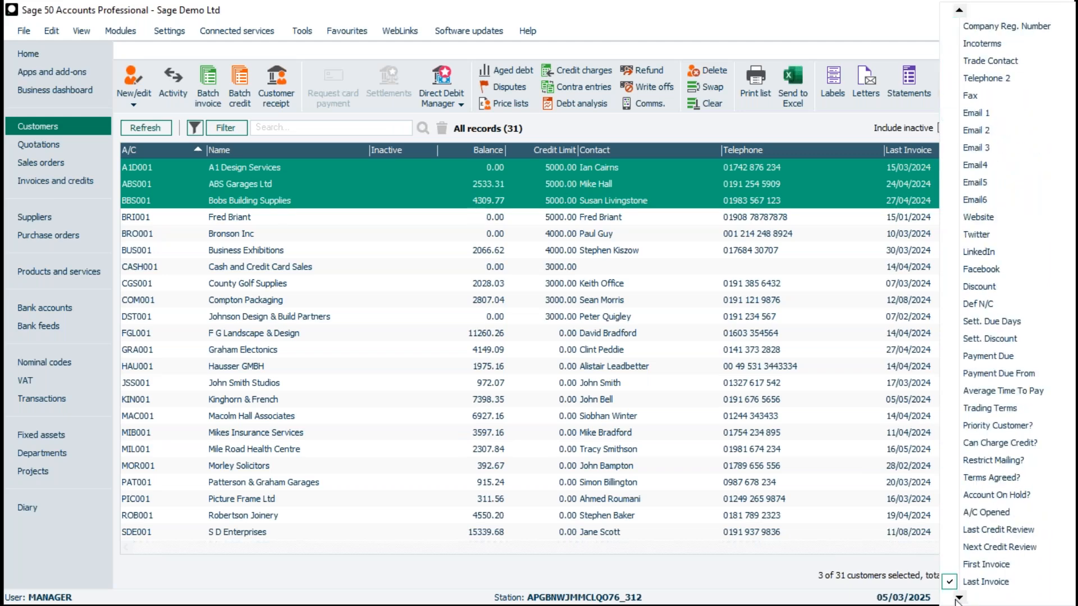
{"action": "left_click", "coordinate": [978, 495]}
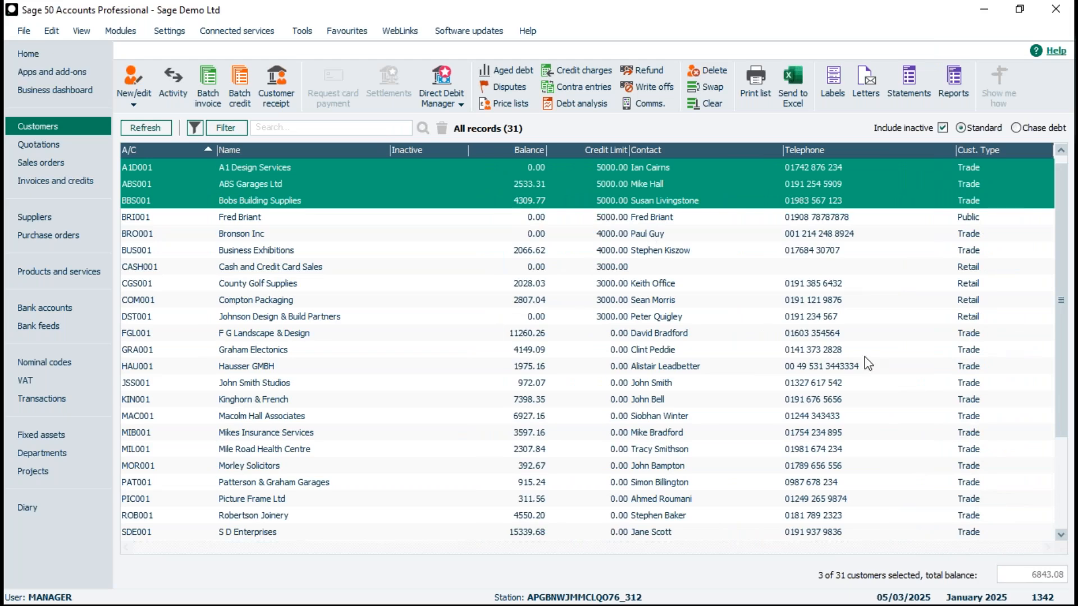
- Select only F G Landscape & Design, Graham Electonics and Hausser GMBH, deselecting the first three customers, and start batch changes for them
{"action": "left_click", "coordinate": [803, 334]}
{"action": "left_click", "coordinate": [802, 350]}
{"action": "left_click", "coordinate": [804, 365]}
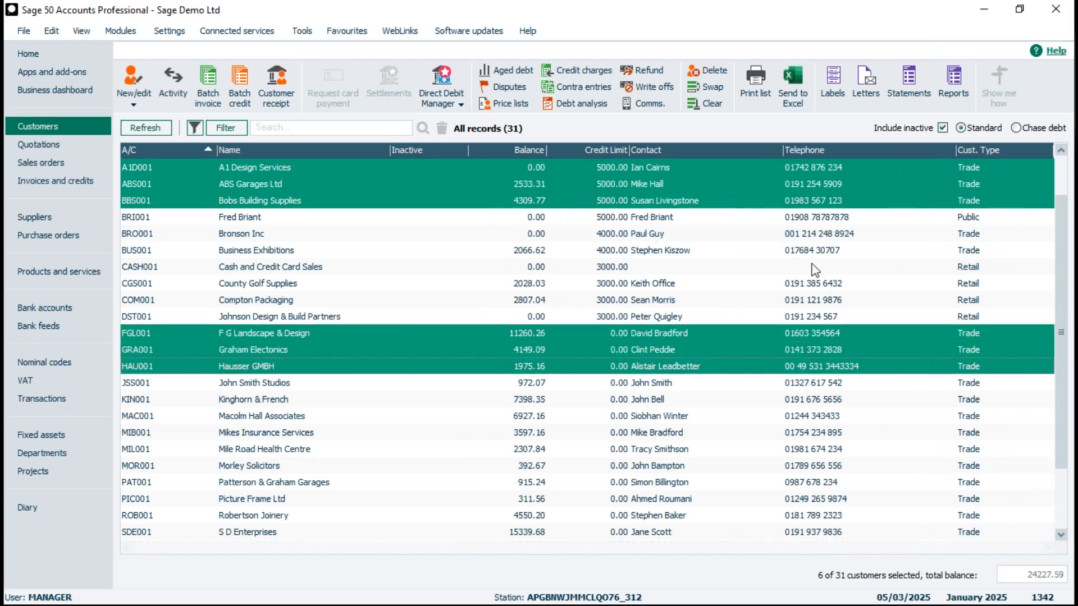
{"action": "left_click", "coordinate": [813, 201]}
{"action": "left_click", "coordinate": [813, 184]}
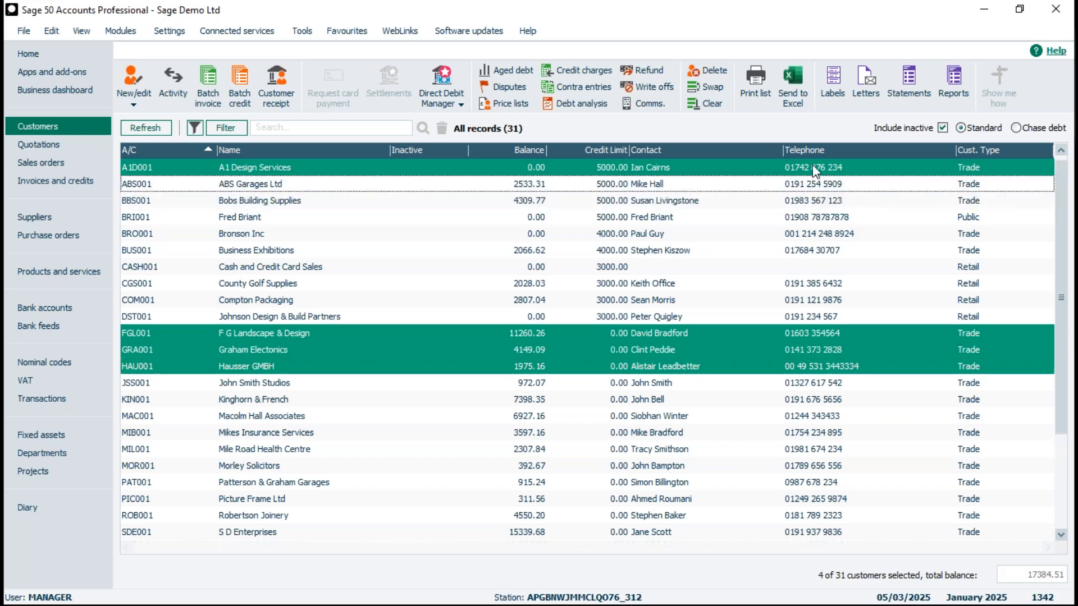
{"action": "left_click", "coordinate": [814, 168]}
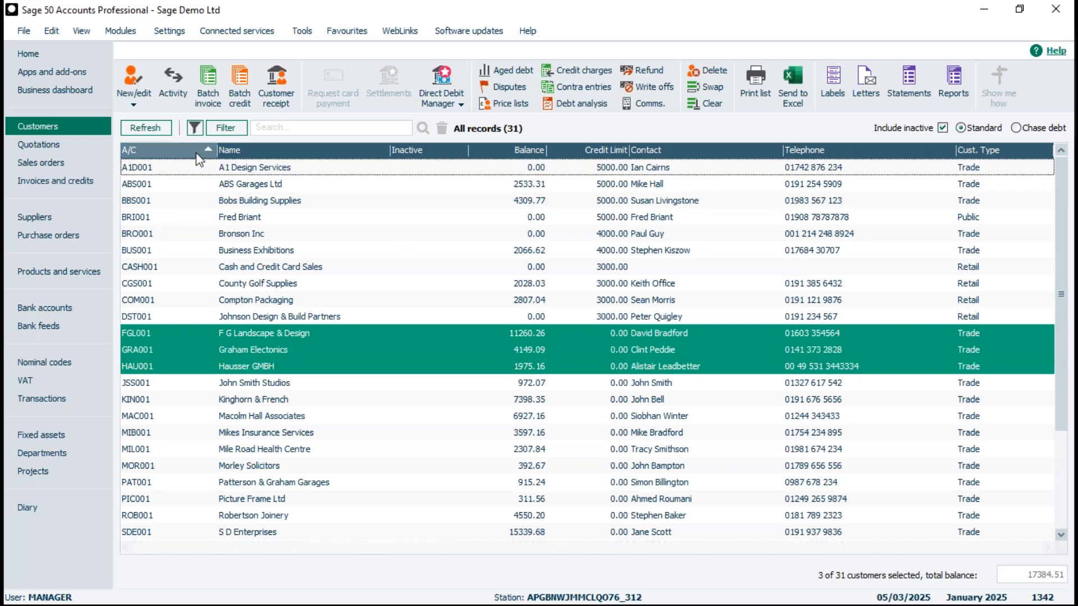
{"action": "left_click", "coordinate": [135, 106]}
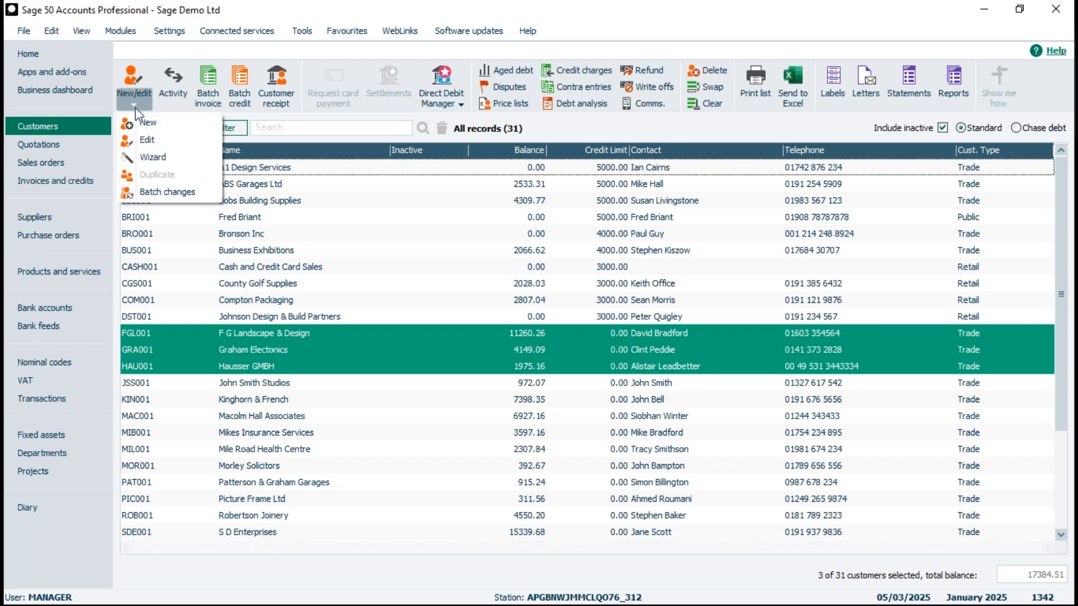
{"action": "left_click", "coordinate": [155, 196]}
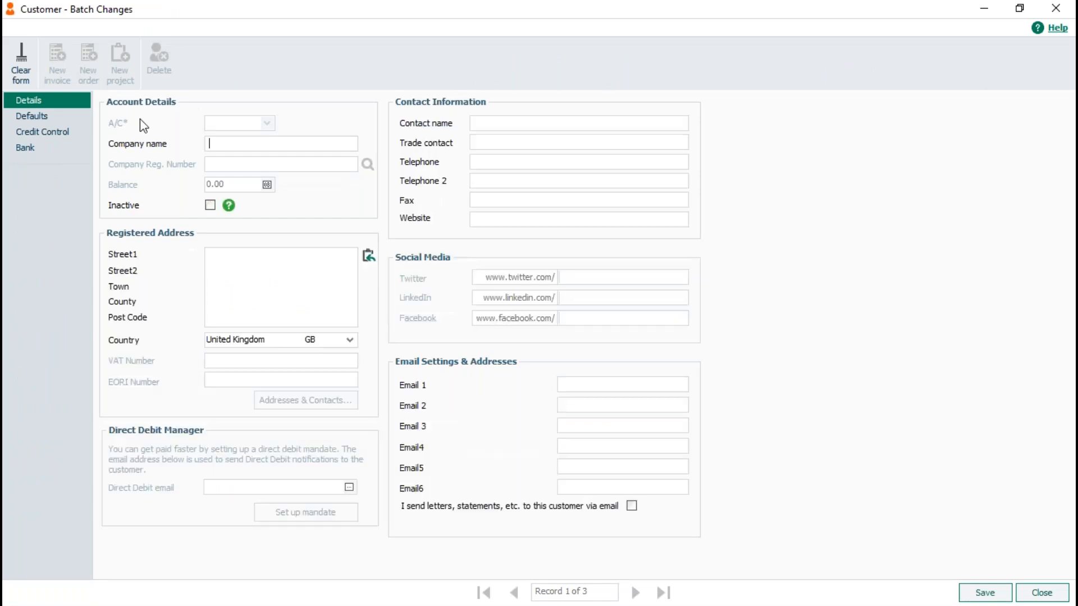
- Set the Cust. Type custom field to Retail for the selected customers and save the batch changes
{"action": "left_click", "coordinate": [50, 114]}
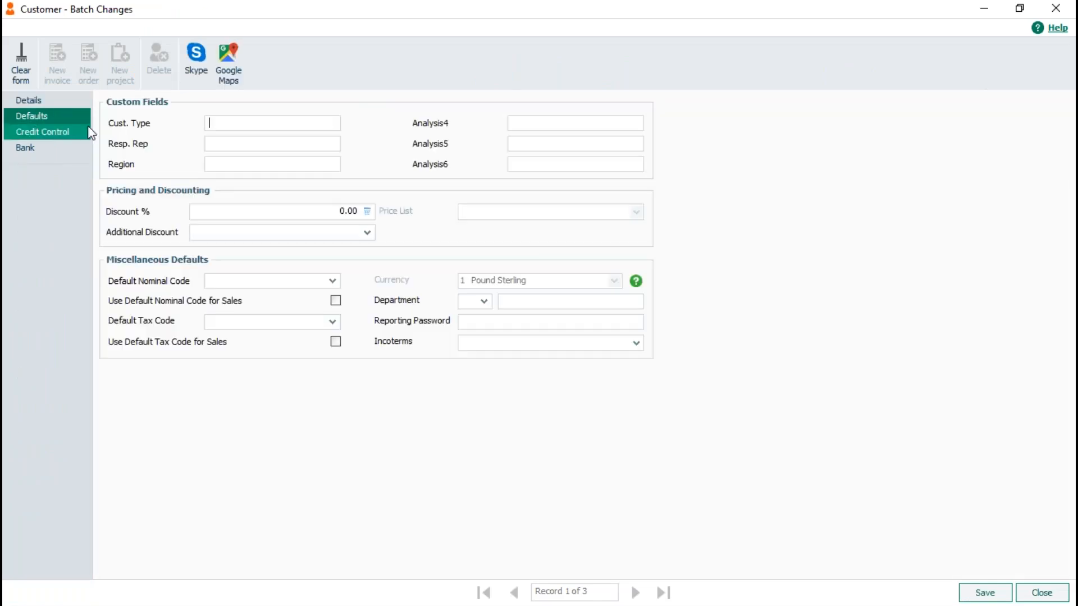
{"action": "left_click", "coordinate": [267, 121]}
{"action": "type", "text": "Retail"}
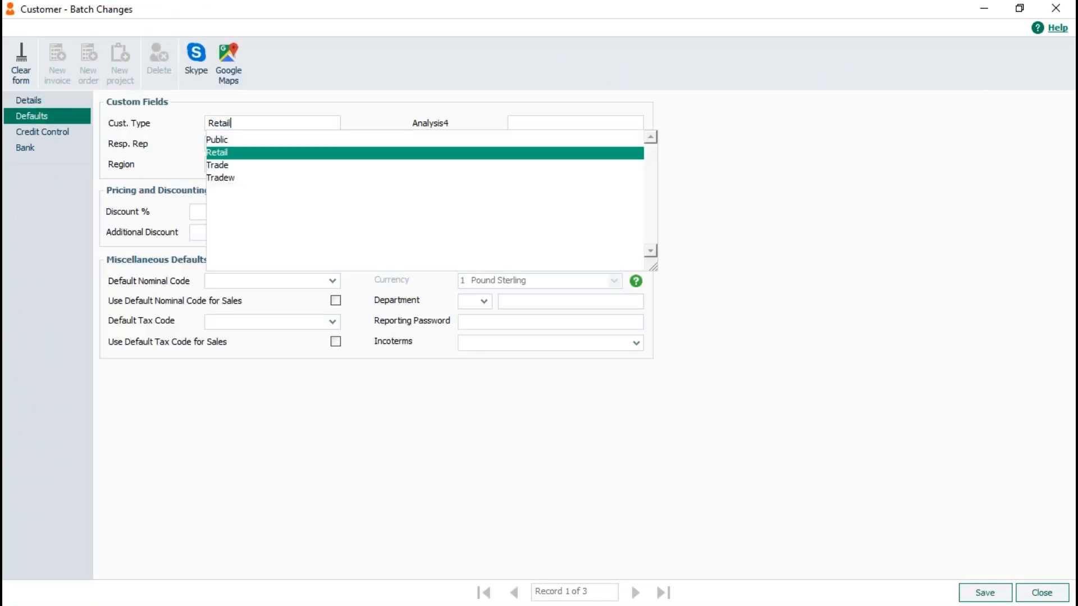
{"action": "key", "text": "Tab"}
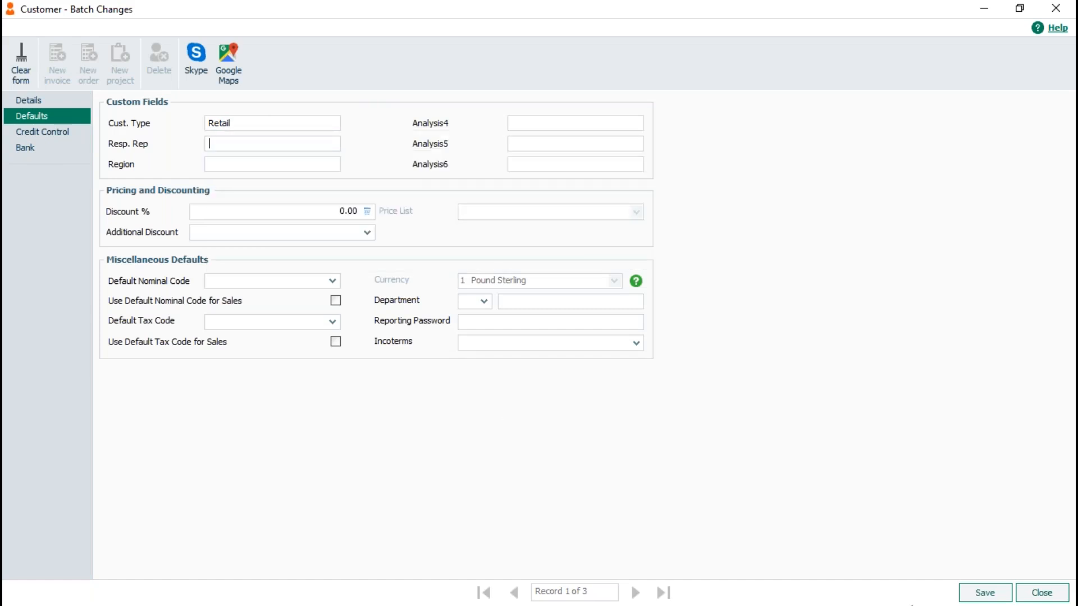
{"action": "left_click", "coordinate": [986, 593]}
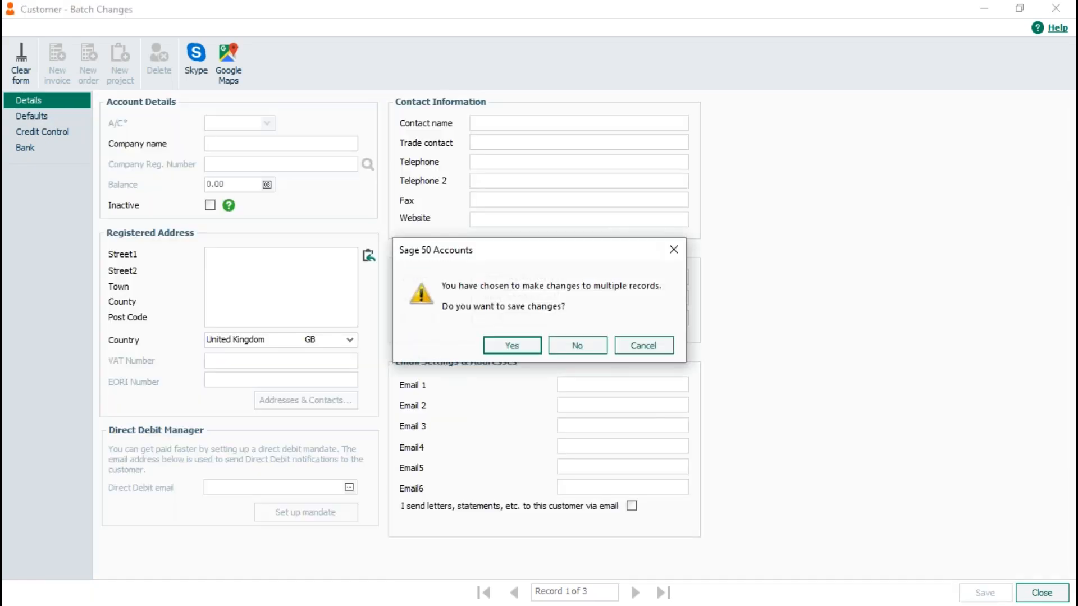
{"action": "left_click", "coordinate": [523, 346]}
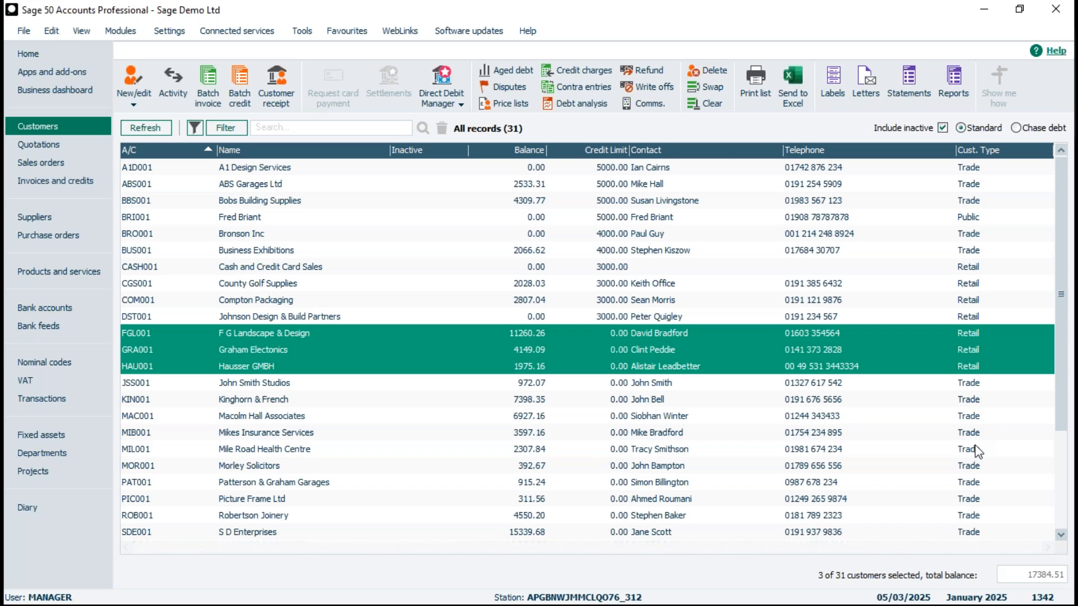
- Deselect F G Landscape & Design, Graham Electonics and Hausser GMBH in the customer list
{"action": "left_click", "coordinate": [867, 366], "text": "ctrl"}
{"action": "left_click", "coordinate": [853, 349], "text": "ctrl"}
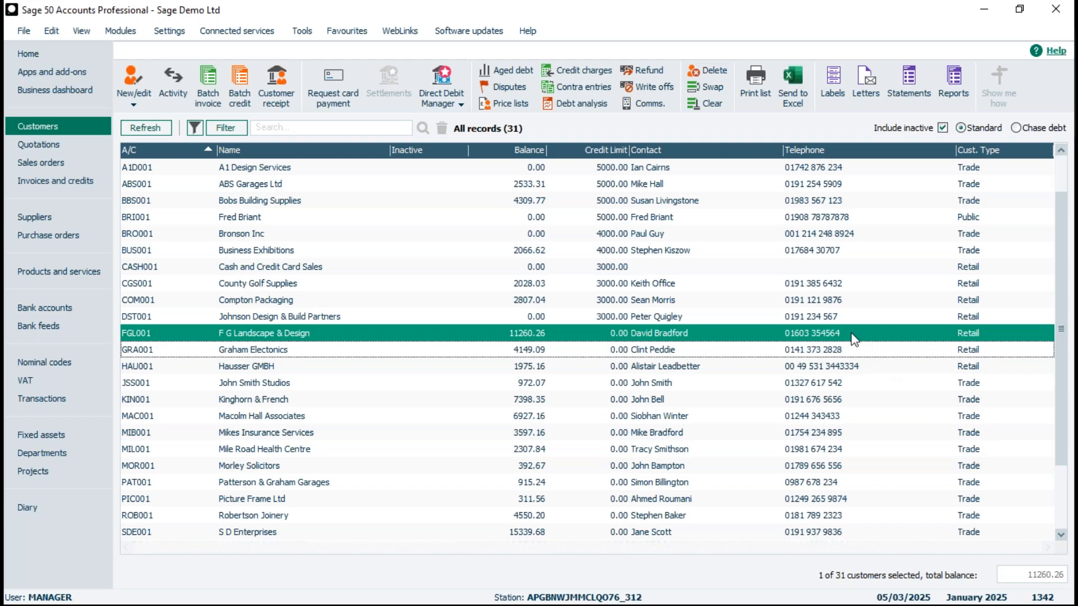
{"action": "left_click", "coordinate": [854, 334], "text": "ctrl"}
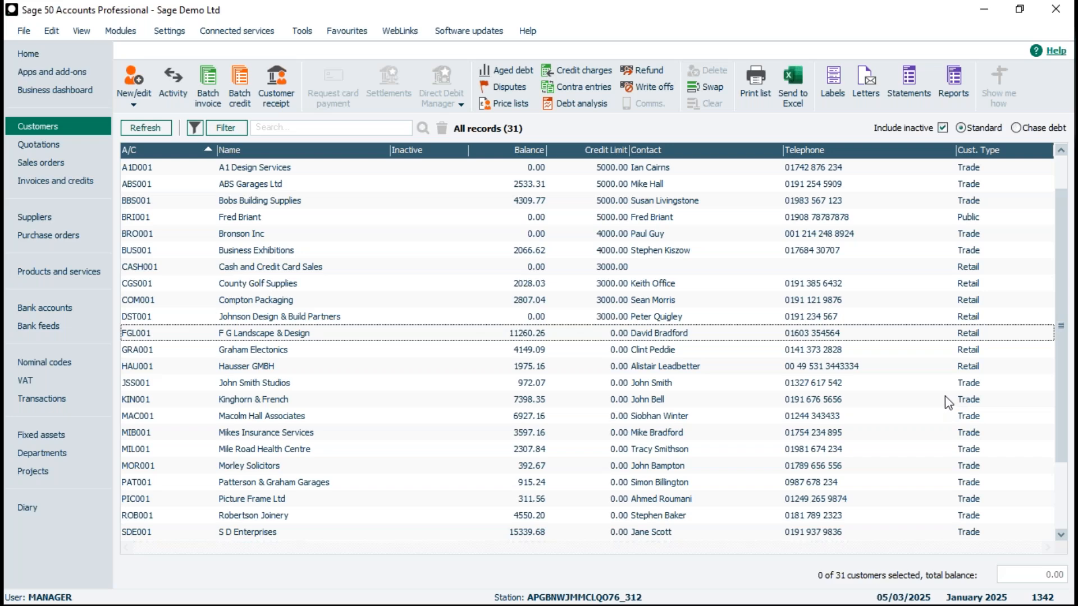
- Select the customers A1 Design Services, ABS Garages Ltd and Bobs Building Supplies and deselect them one by one
{"action": "left_click", "coordinate": [271, 167]}
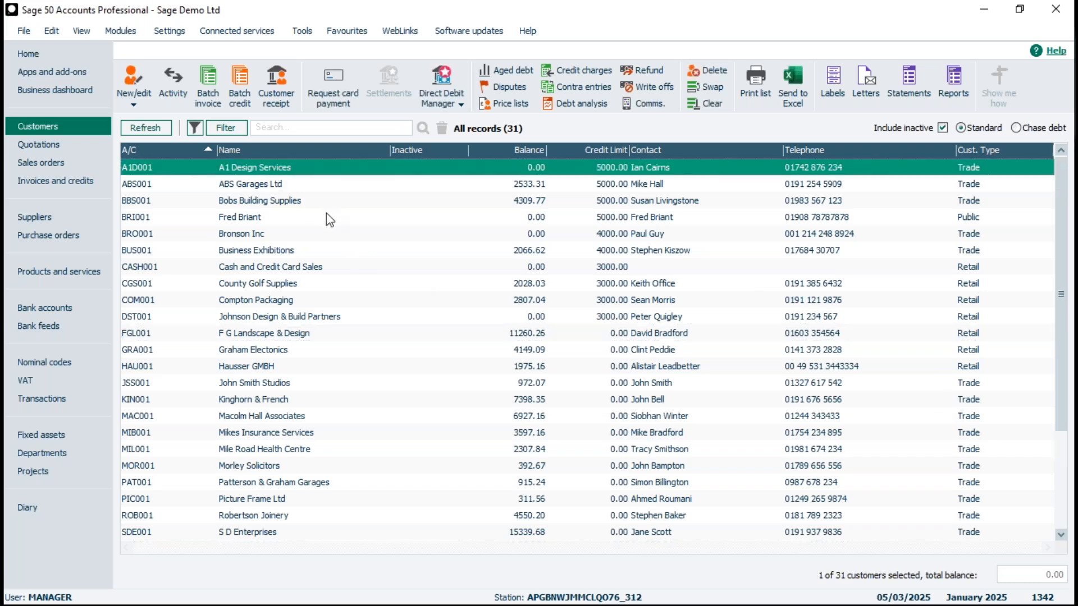
{"action": "left_click", "coordinate": [251, 202], "text": "ctrl"}
{"action": "left_click", "coordinate": [245, 186], "text": "ctrl"}
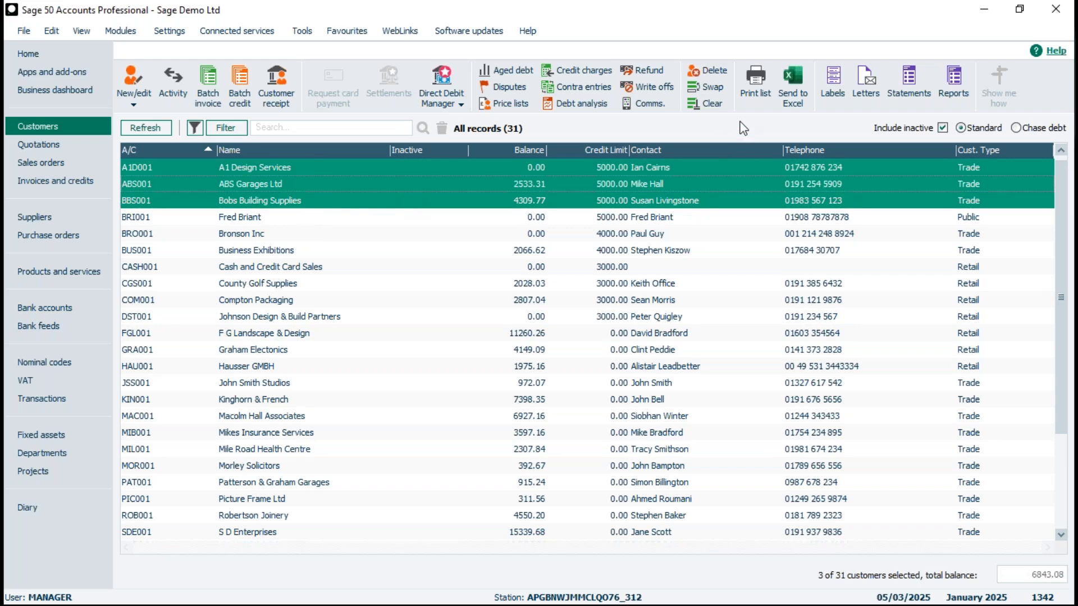
{"action": "left_click", "coordinate": [317, 167]}
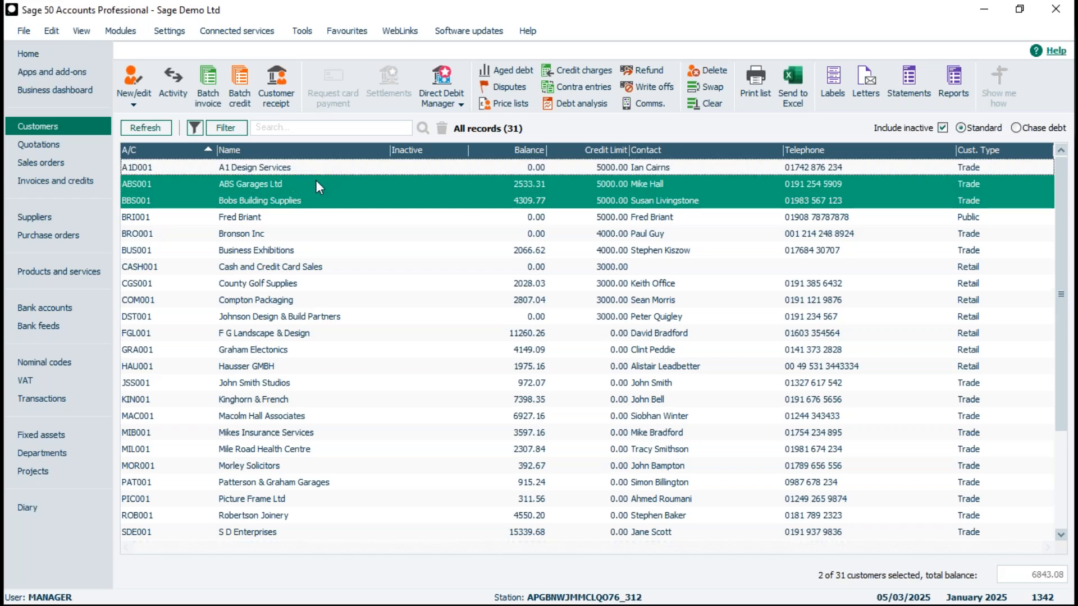
{"action": "left_click", "coordinate": [315, 183]}
{"action": "left_click", "coordinate": [313, 198]}
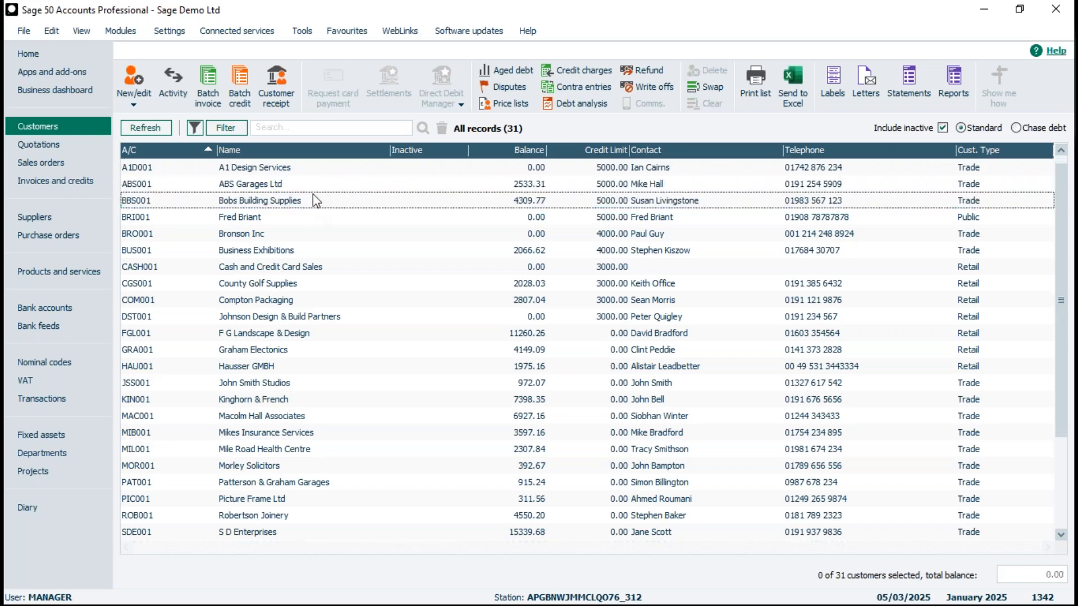
- Change the list selection style in the program options to Windows selection style and return to the customer list
{"action": "left_click", "coordinate": [302, 36]}
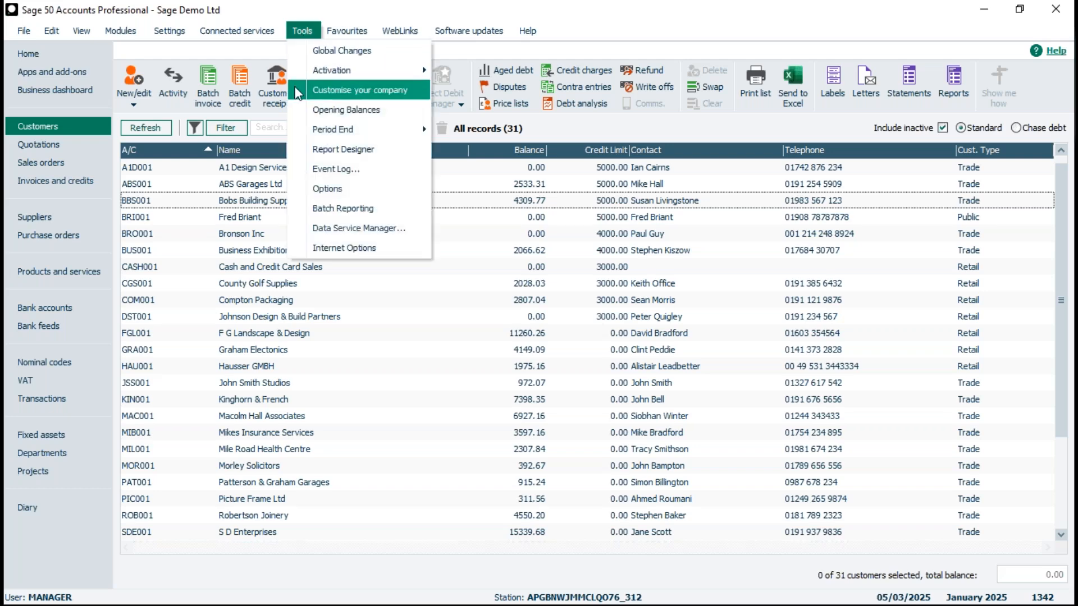
{"action": "left_click", "coordinate": [327, 189]}
{"action": "left_click", "coordinate": [584, 351]}
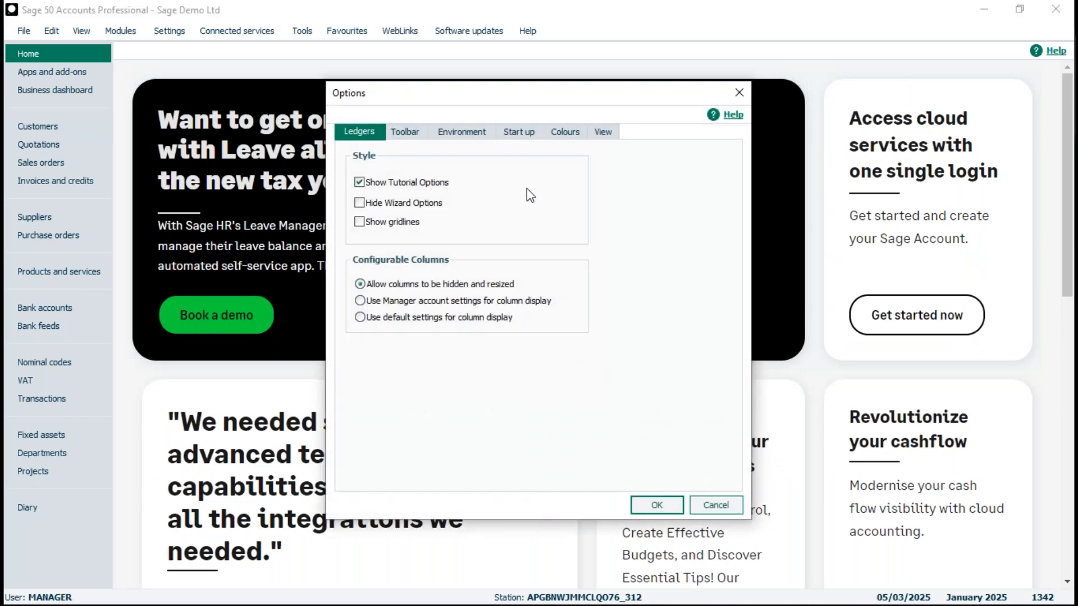
{"action": "left_click", "coordinate": [464, 135]}
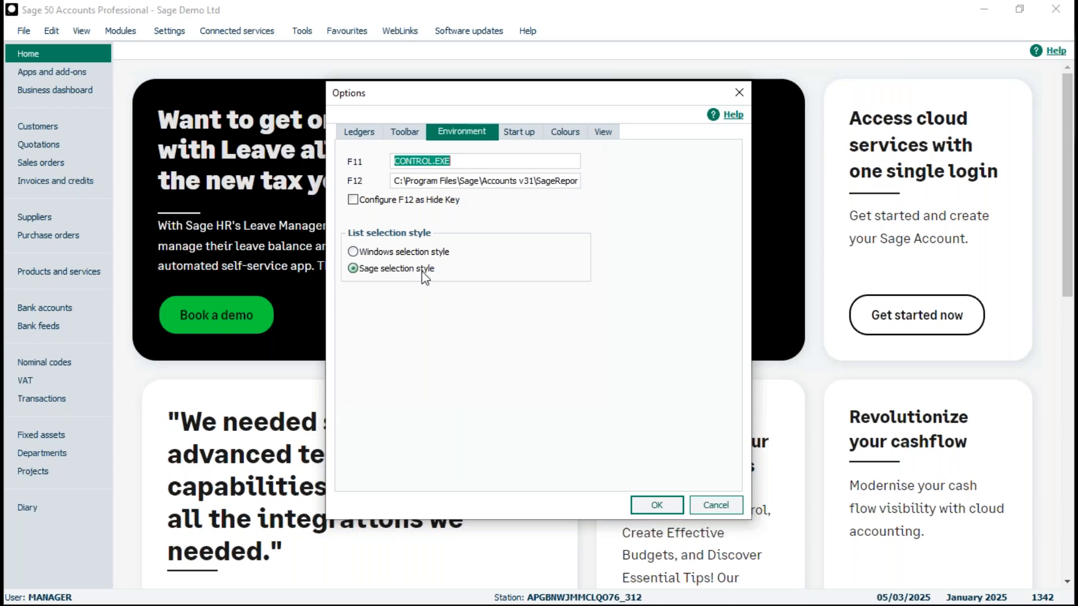
{"action": "left_click", "coordinate": [379, 254]}
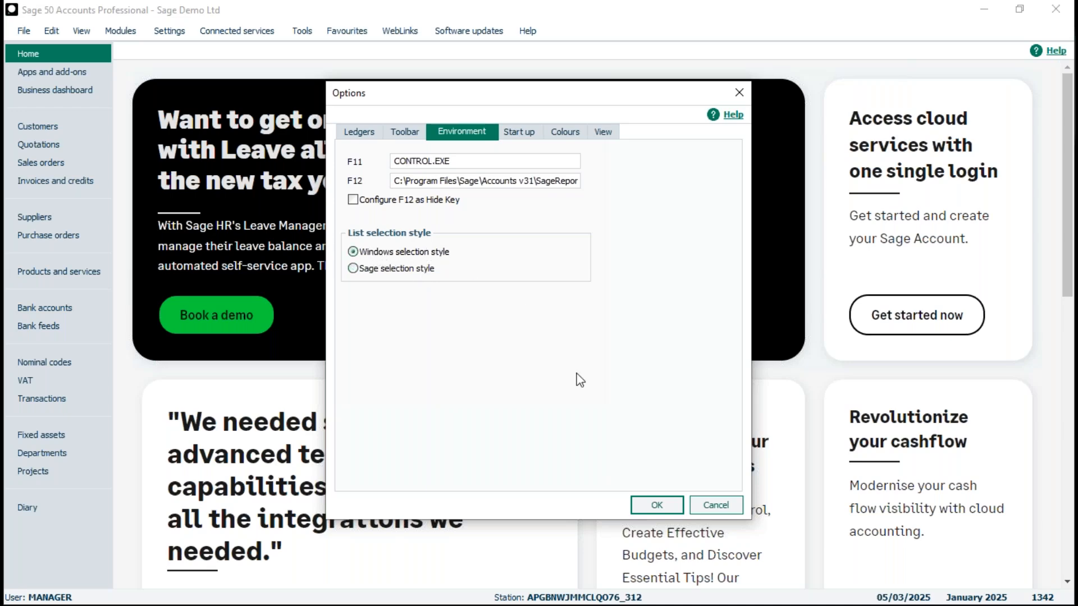
{"action": "left_click", "coordinate": [657, 506]}
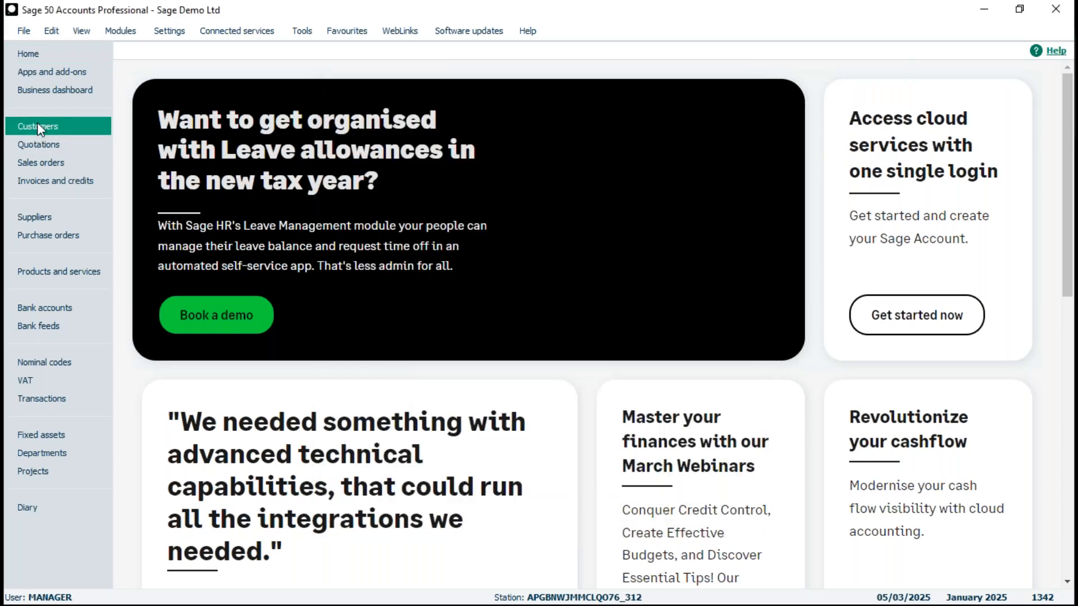
{"action": "left_click", "coordinate": [38, 125]}
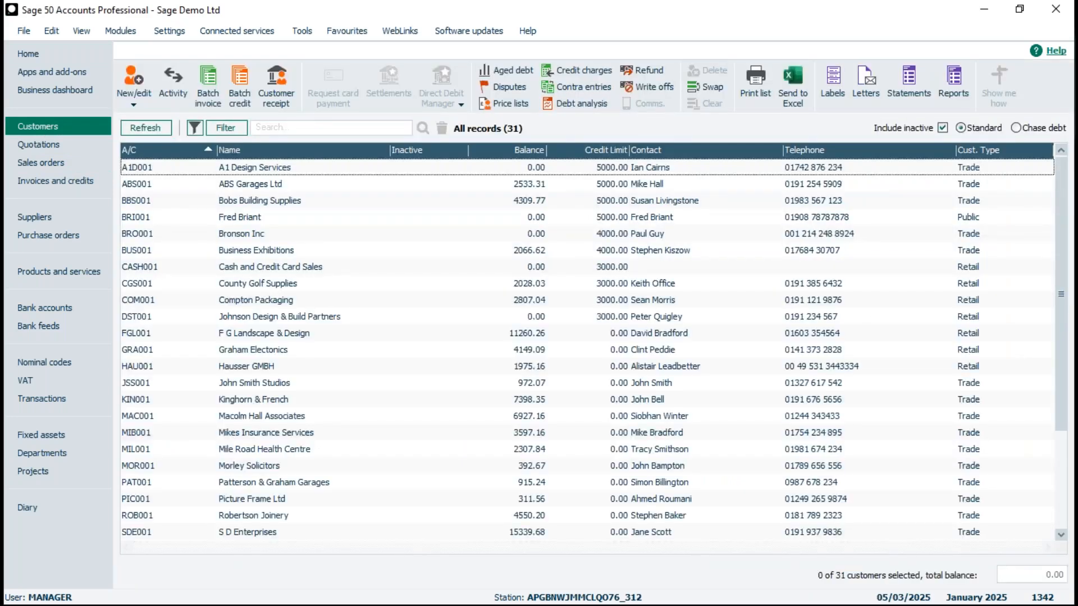
- Select various customers one at a time, and extend the selection from Business Exhibitions through Macolm Hall Associates
{"action": "left_click", "coordinate": [258, 349]}
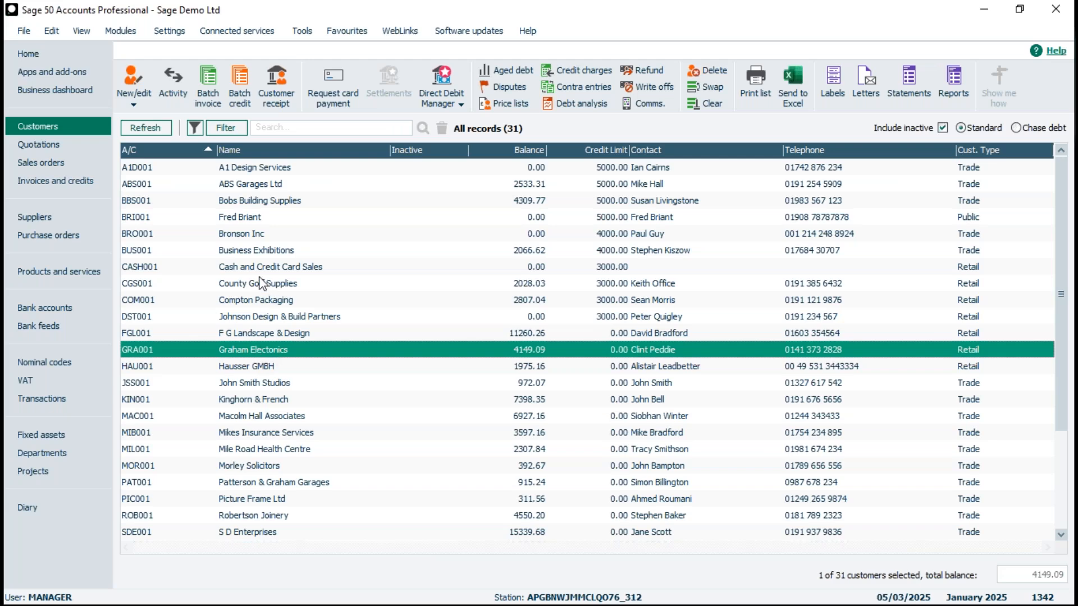
{"action": "left_click", "coordinate": [260, 283]}
{"action": "left_click", "coordinate": [264, 224]}
{"action": "left_click", "coordinate": [265, 303]}
{"action": "left_click", "coordinate": [275, 400]}
{"action": "left_click", "coordinate": [284, 483]}
{"action": "left_click", "coordinate": [264, 366]}
{"action": "left_click", "coordinate": [248, 301]}
{"action": "left_click", "coordinate": [237, 253]}
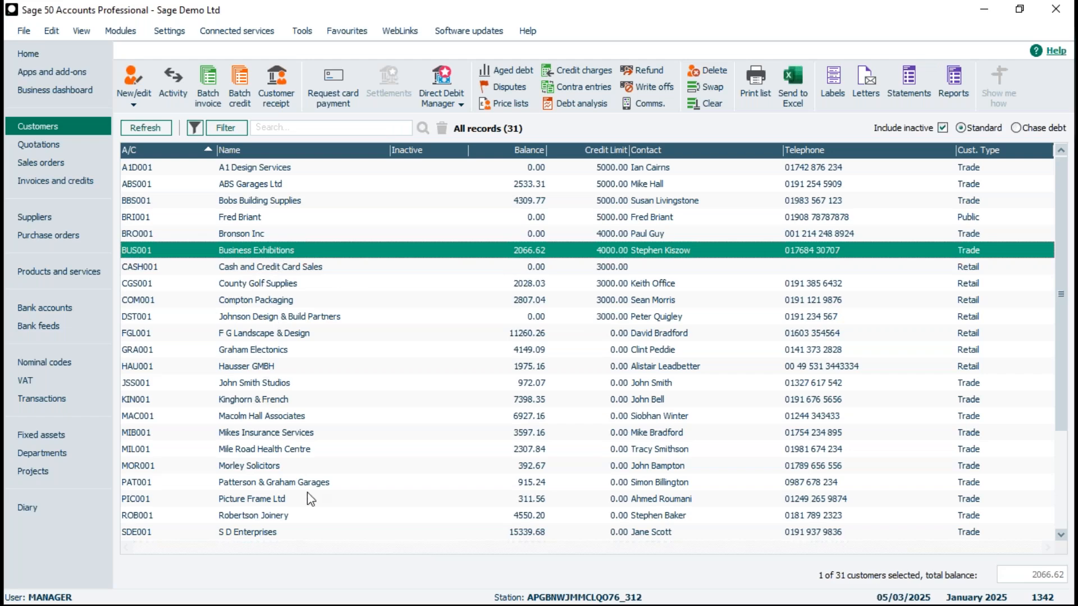
{"action": "left_click", "coordinate": [274, 417], "text": "shift"}
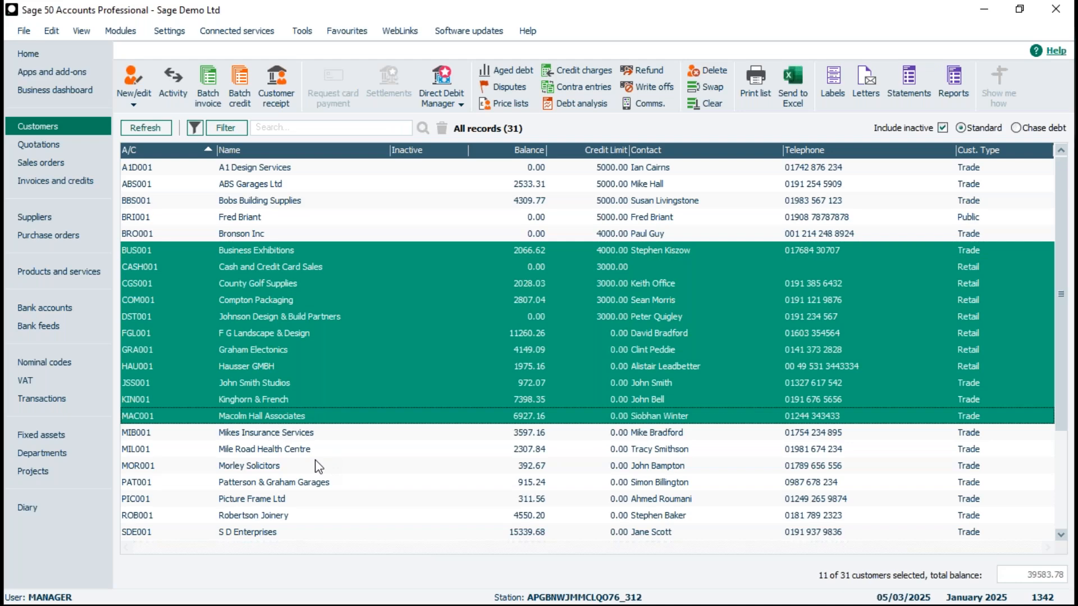
- Select Morley Solicitors, Johnson Design & Build Partners, Business Exhibitions, Bobs Building Supplies, Hausser GMBH and Kinghorn & French together, and clear the selection
{"action": "left_click", "coordinate": [256, 466]}
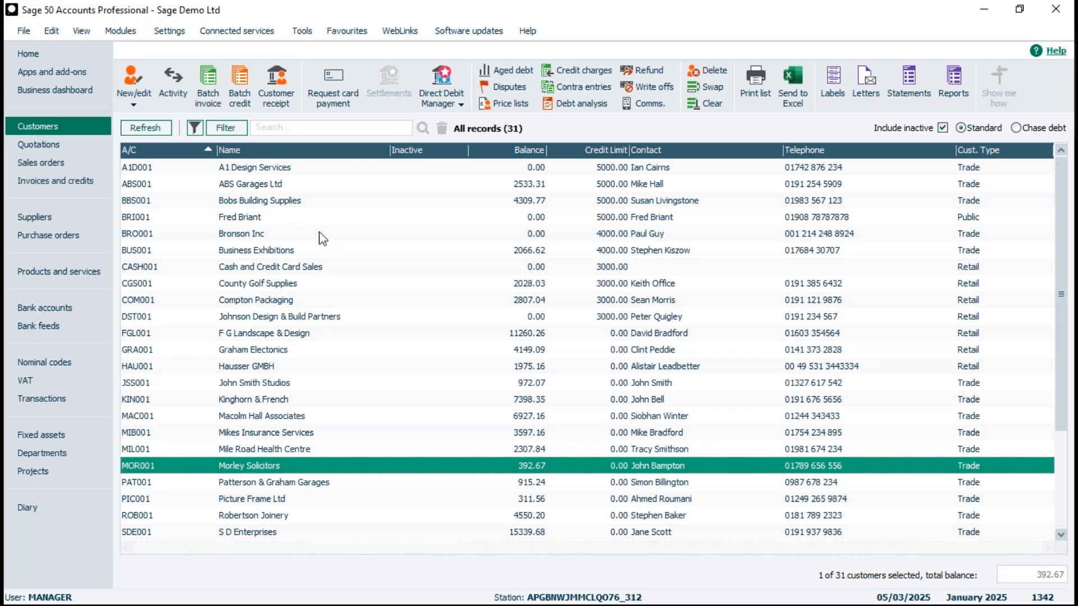
{"action": "left_click", "coordinate": [270, 317], "text": "ctrl"}
{"action": "left_click", "coordinate": [247, 250], "text": "ctrl"}
{"action": "left_click", "coordinate": [243, 202], "text": "ctrl"}
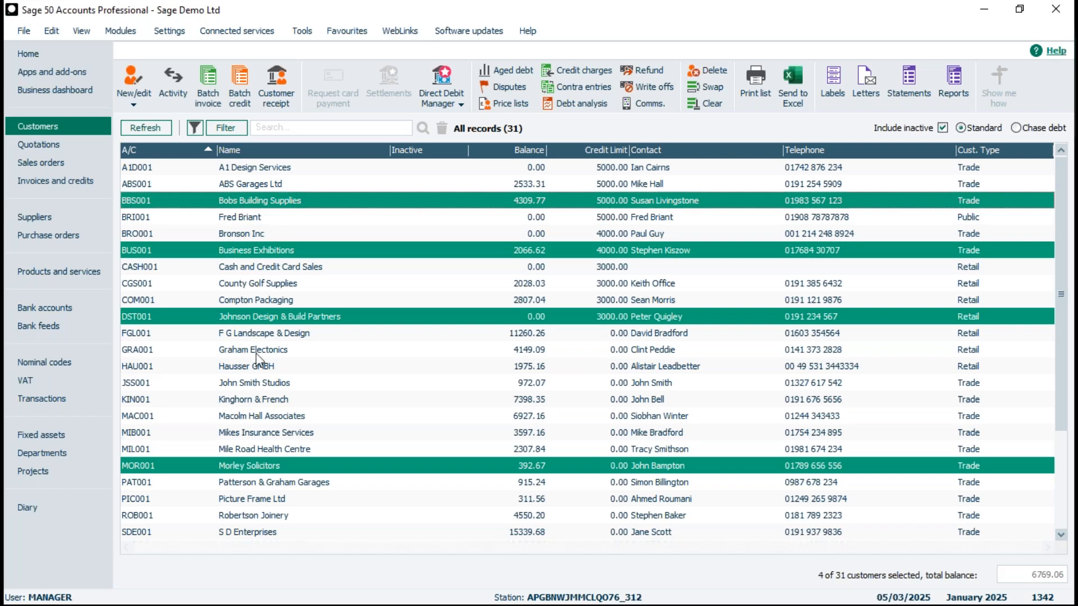
{"action": "left_click", "coordinate": [266, 367], "text": "ctrl"}
{"action": "left_click", "coordinate": [275, 400], "text": "ctrl"}
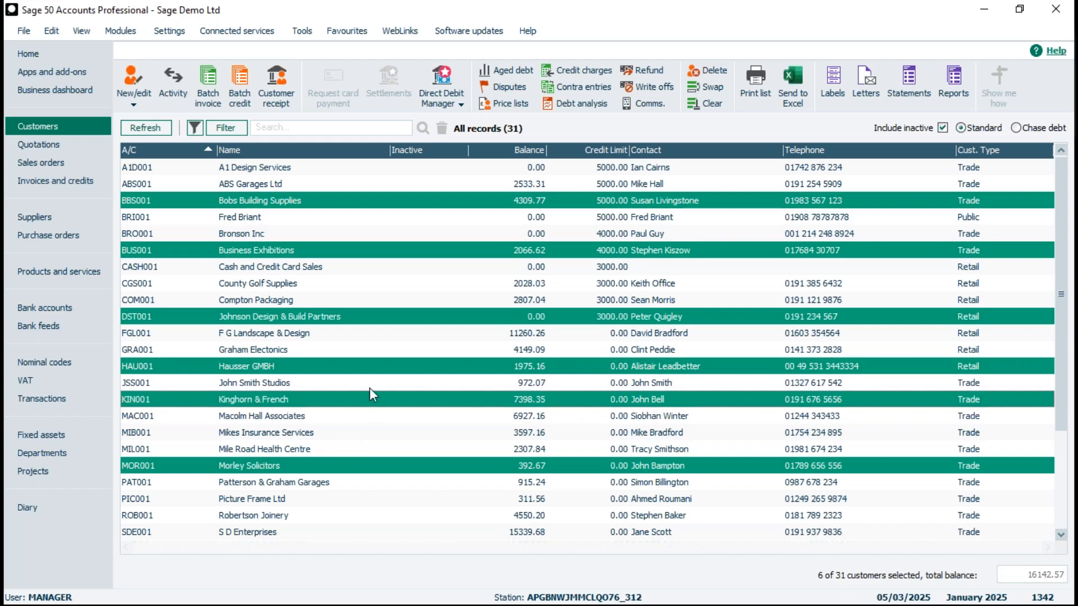
{"action": "left_click", "coordinate": [707, 104]}
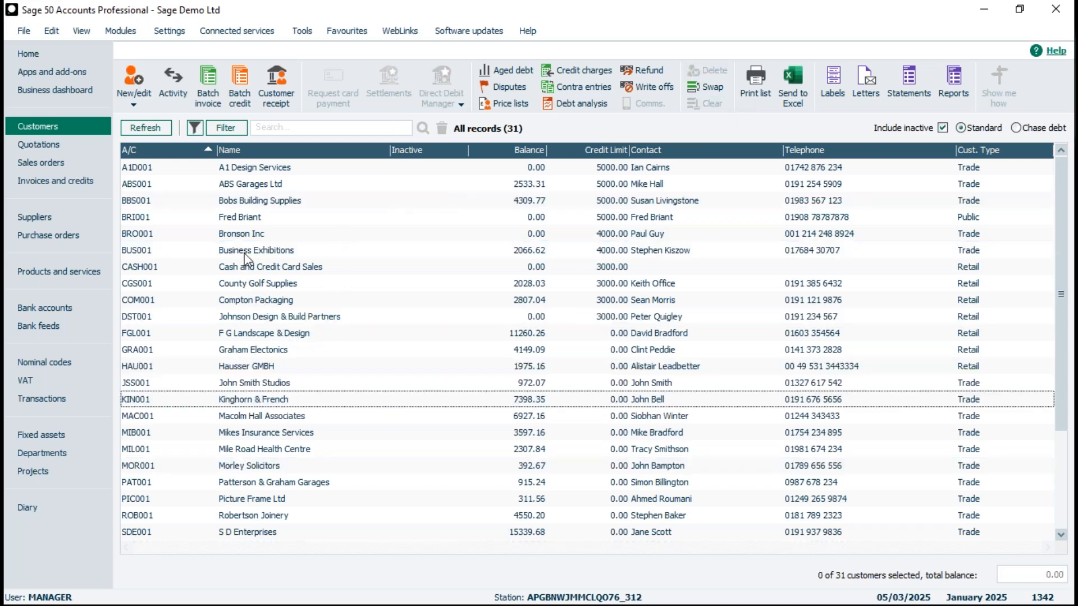
- Select the range of customers from Business Exhibitions through Macolm Hall Associates, and exclude Johnson Design & Build Partners from the selection
{"action": "left_click", "coordinate": [247, 255]}
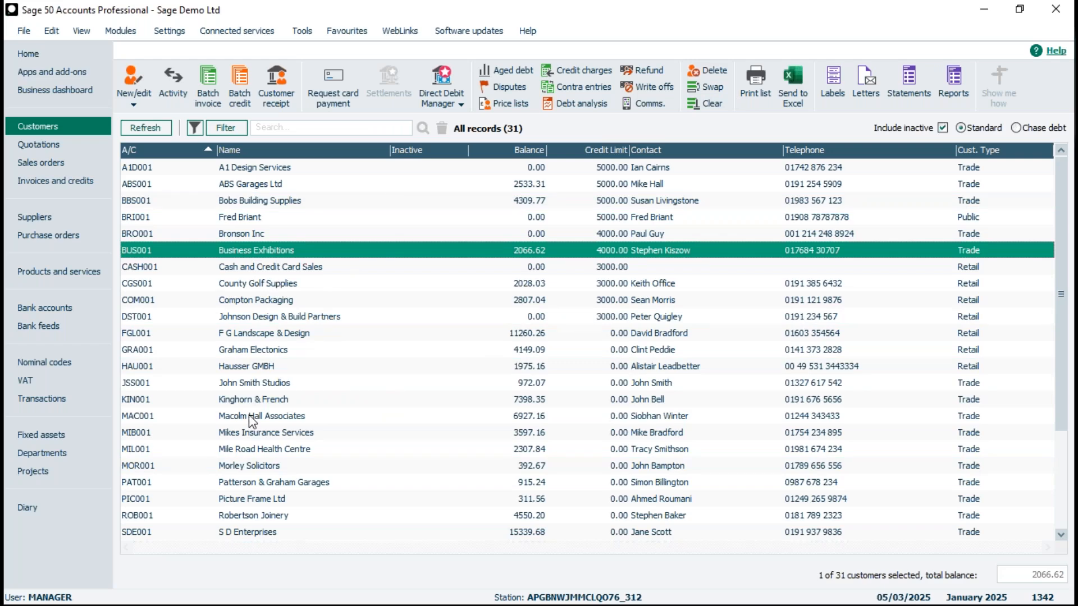
{"action": "left_click", "coordinate": [266, 417], "text": "shift"}
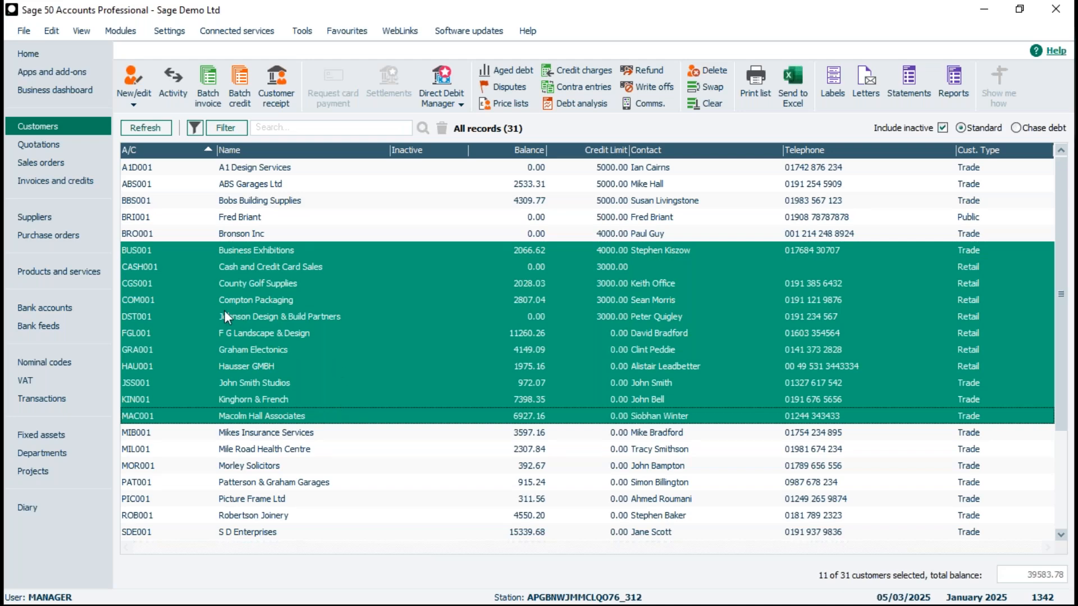
{"action": "left_click", "coordinate": [297, 315], "text": "ctrl"}
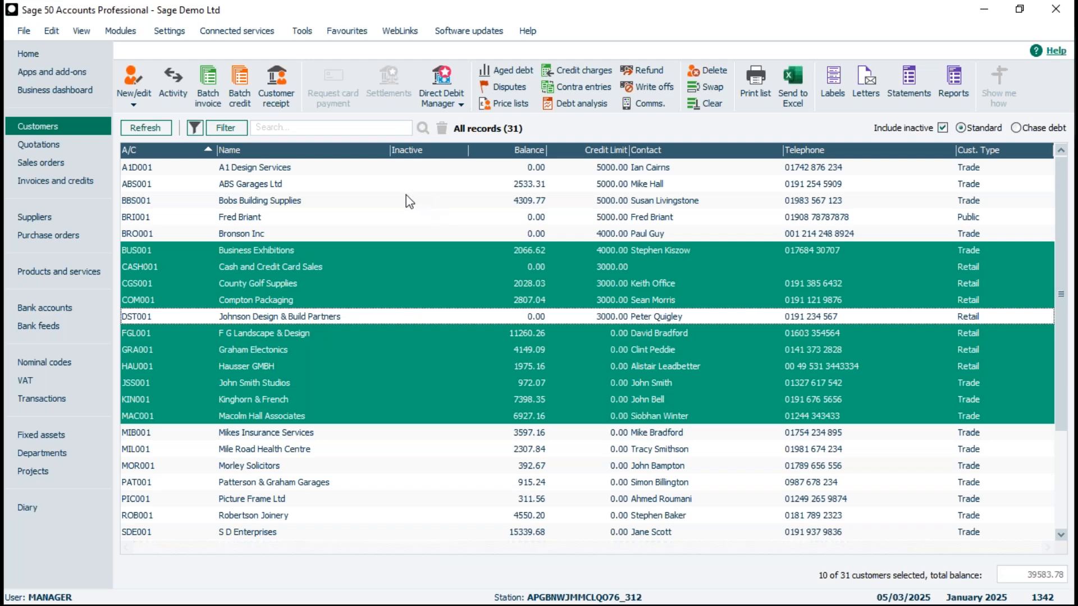
- Change the list selection style in the program options to Sage selection style and return to the customer list
{"action": "left_click", "coordinate": [303, 33]}
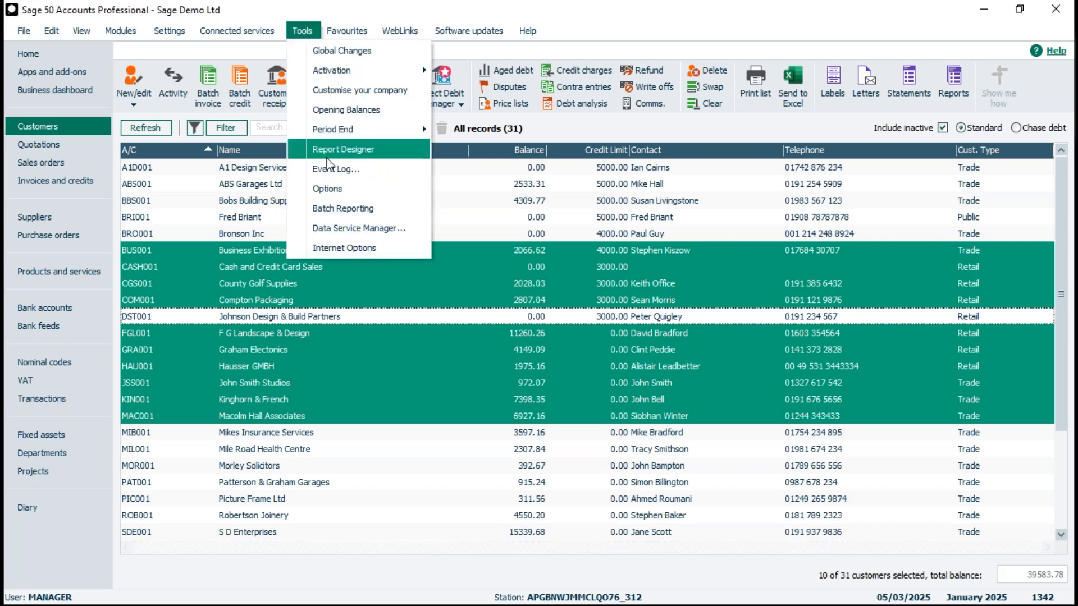
{"action": "left_click", "coordinate": [328, 189]}
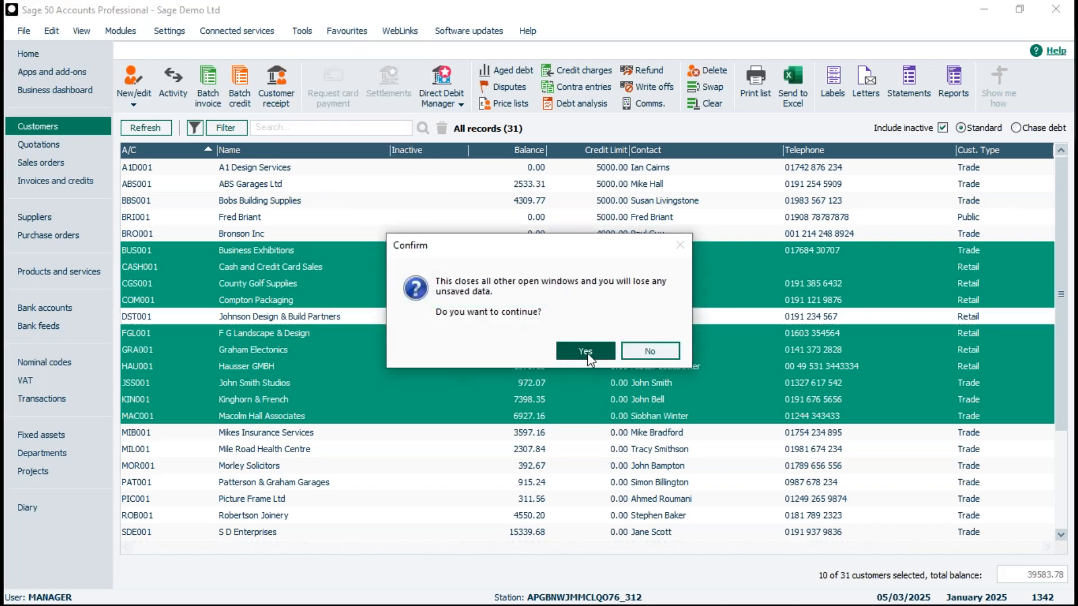
{"action": "left_click", "coordinate": [587, 351]}
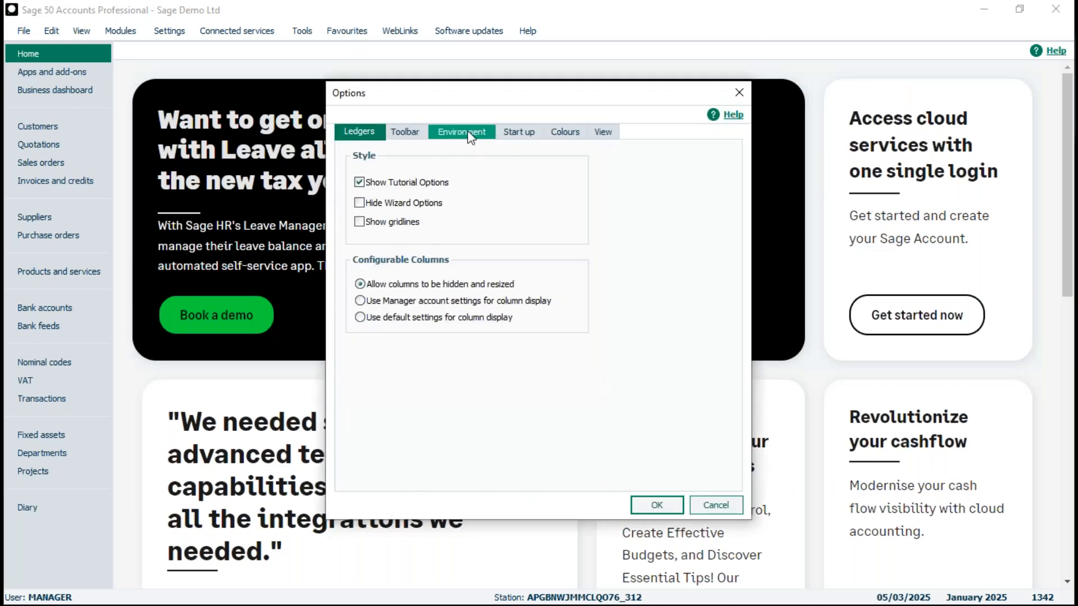
{"action": "left_click", "coordinate": [470, 136]}
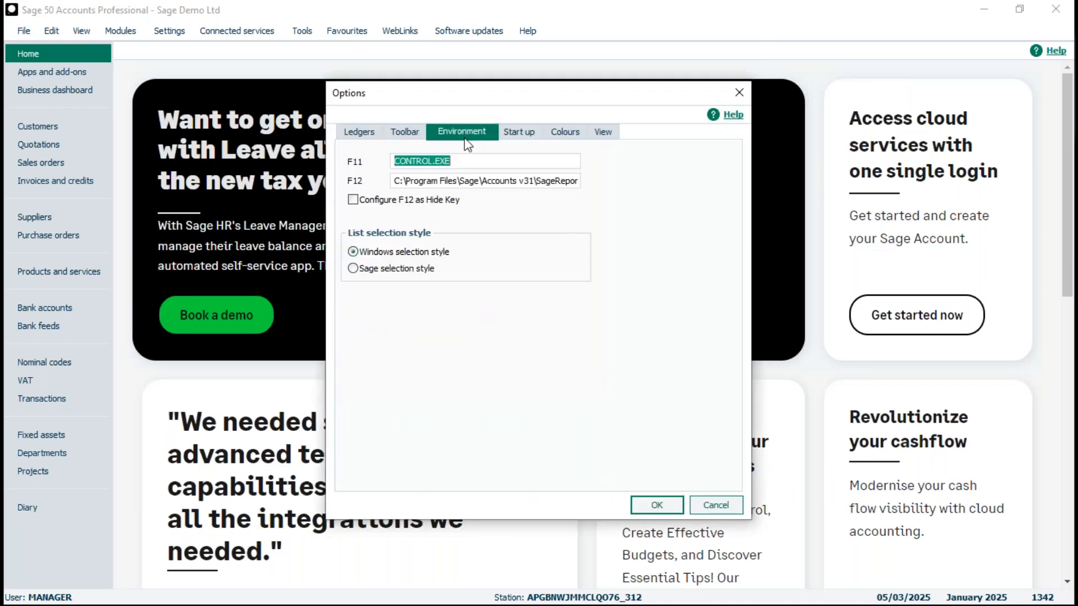
{"action": "left_click", "coordinate": [353, 269]}
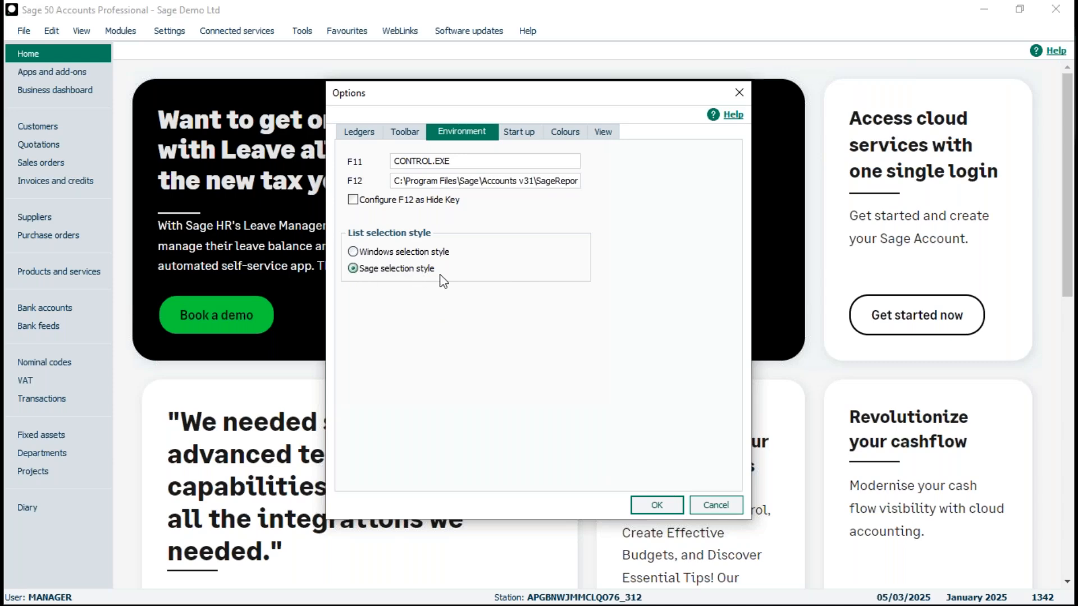
{"action": "left_click", "coordinate": [650, 505]}
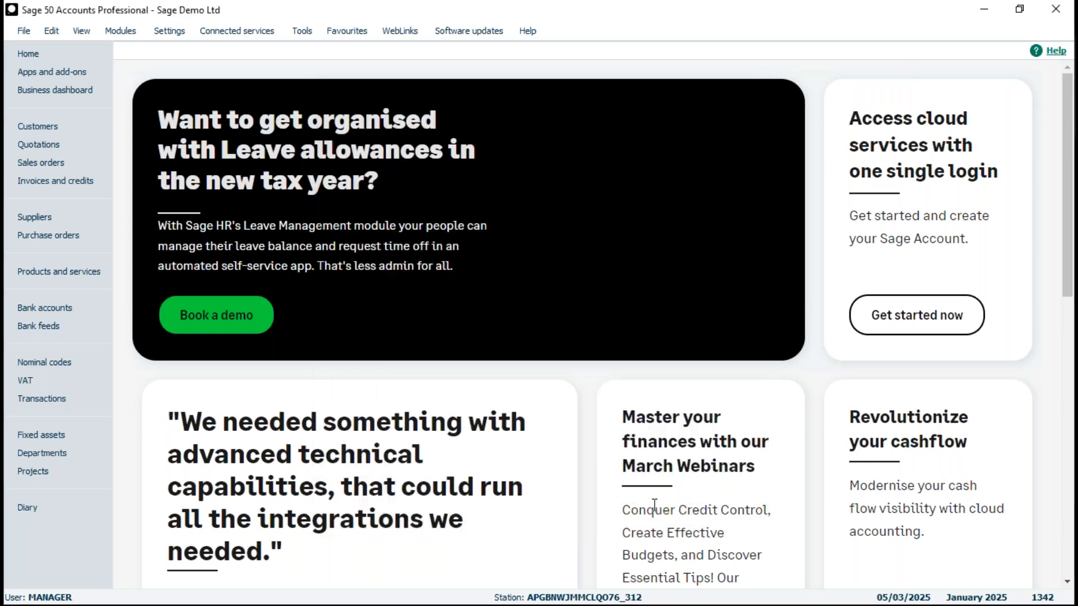
{"action": "left_click", "coordinate": [61, 129]}
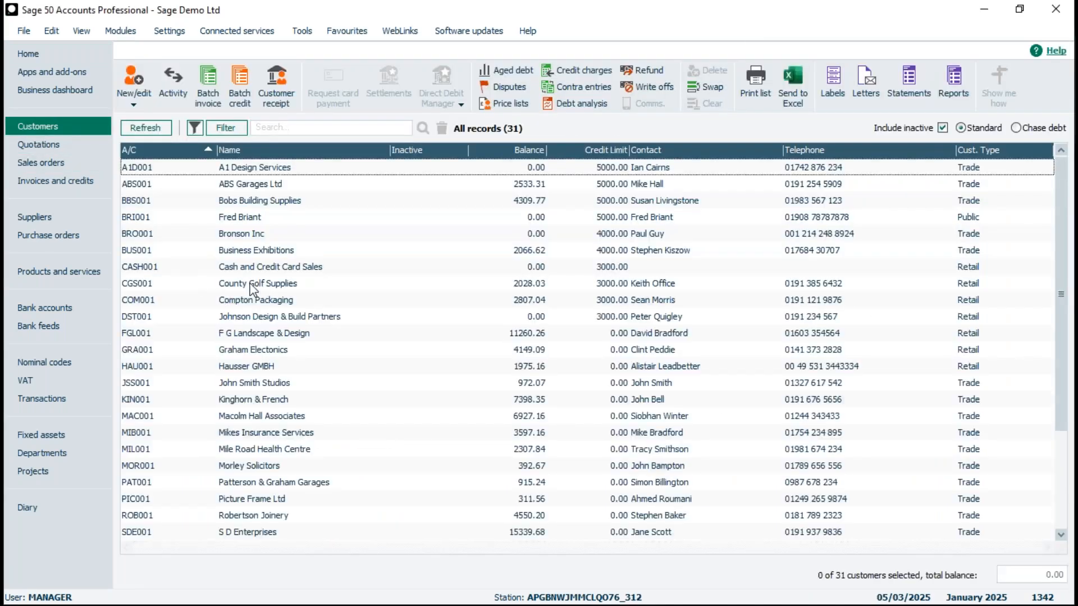
- Select County Golf Supplies, Macolm Hall Associates, Graham Electonics and John Smith Studios together, and clear the selection
{"action": "left_click", "coordinate": [253, 283]}
{"action": "left_click", "coordinate": [272, 415]}
{"action": "left_click", "coordinate": [281, 349]}
{"action": "left_click", "coordinate": [289, 382]}
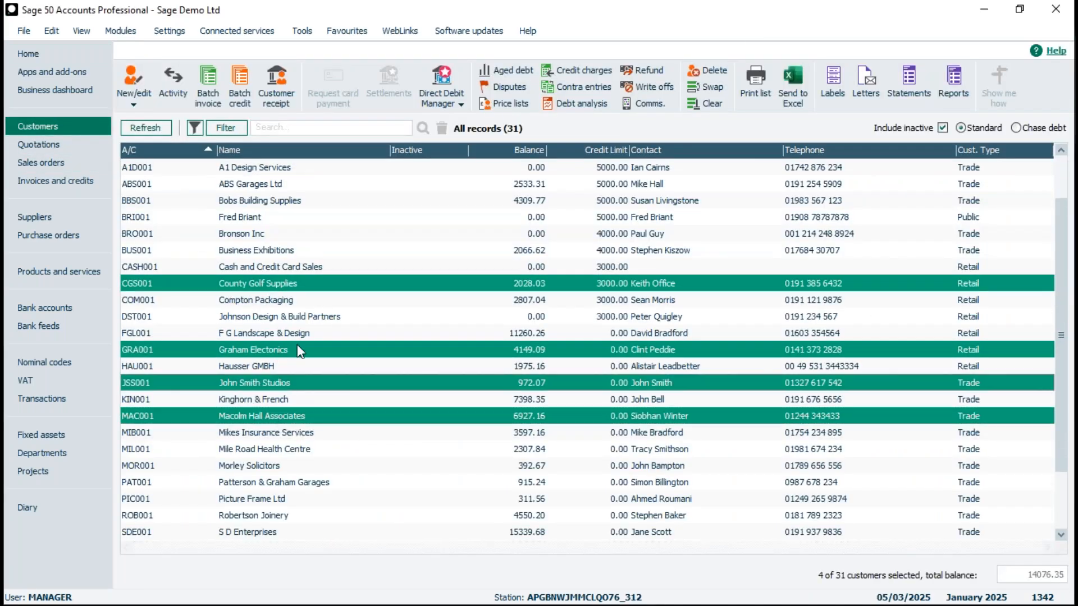
{"action": "left_click", "coordinate": [712, 105]}
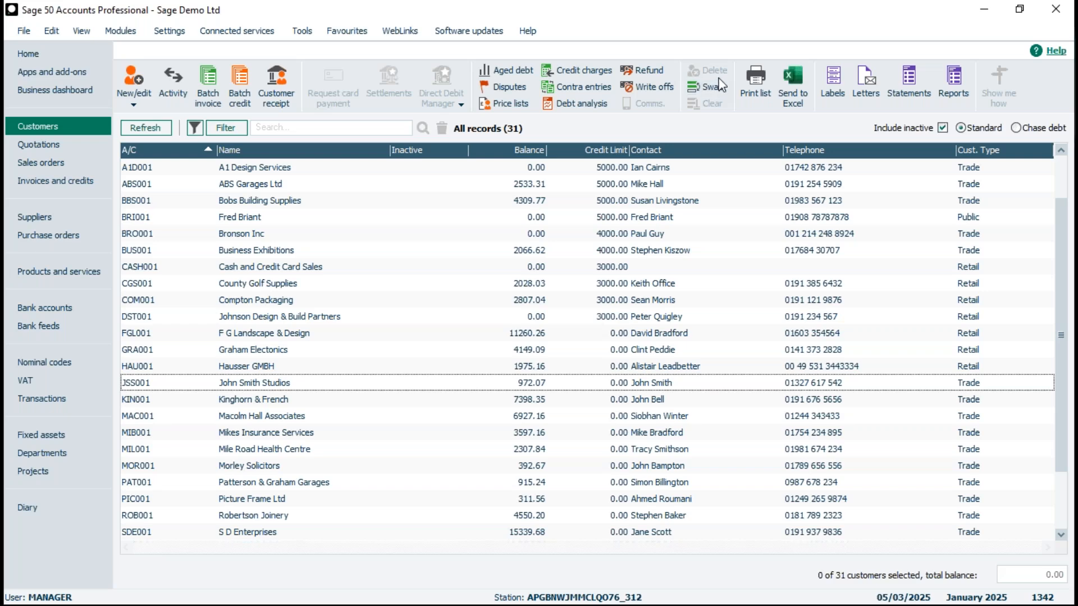
- Examine the custom fields in the defaults of the supplier record for Concept Stationery Supplies, and close the record
{"action": "left_click", "coordinate": [41, 225]}
{"action": "double_click", "coordinate": [169, 167]}
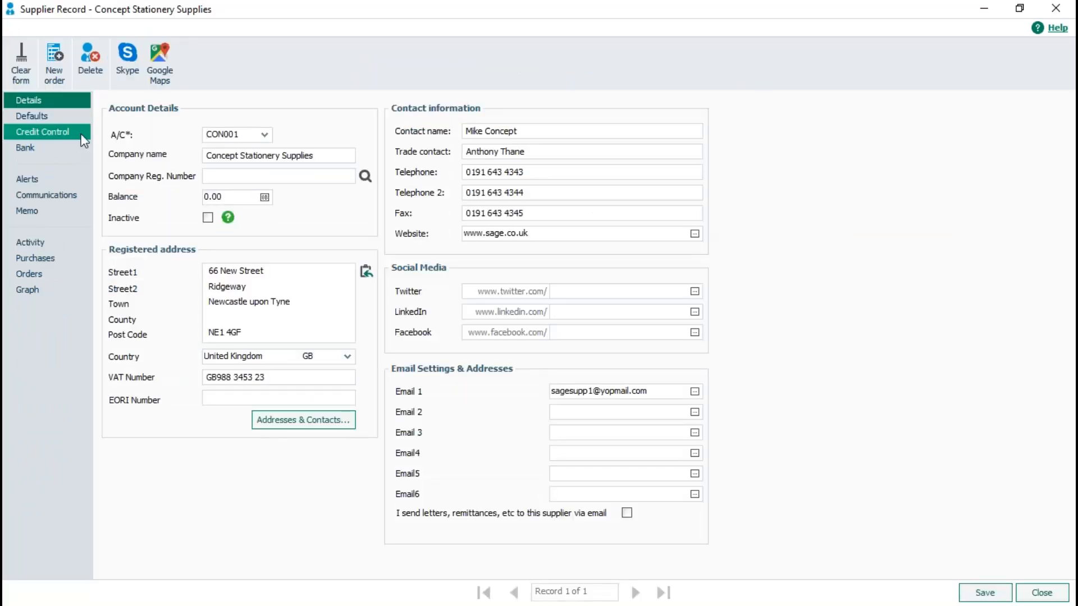
{"action": "left_click", "coordinate": [41, 117]}
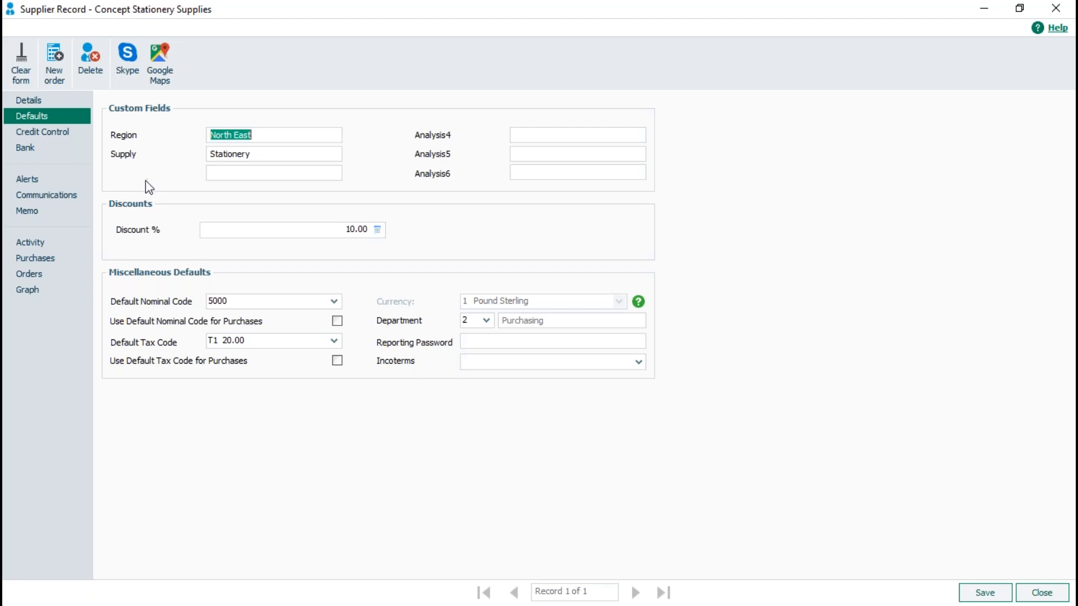
{"action": "left_click", "coordinate": [1043, 594]}
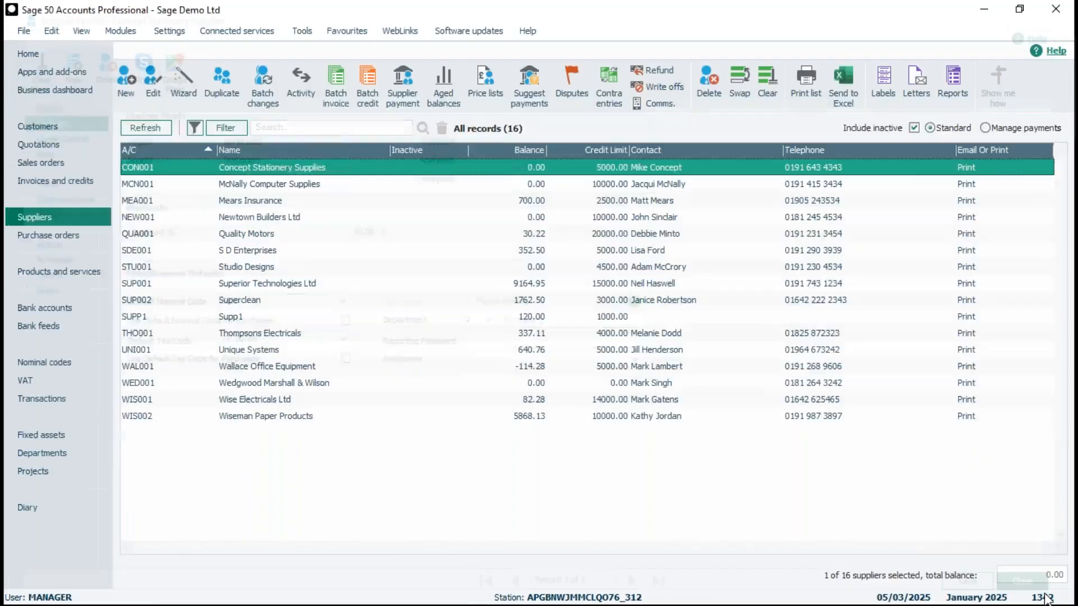
- Examine the custom fields in the web details of the product record 1-STK, and close the record
{"action": "left_click", "coordinate": [62, 275]}
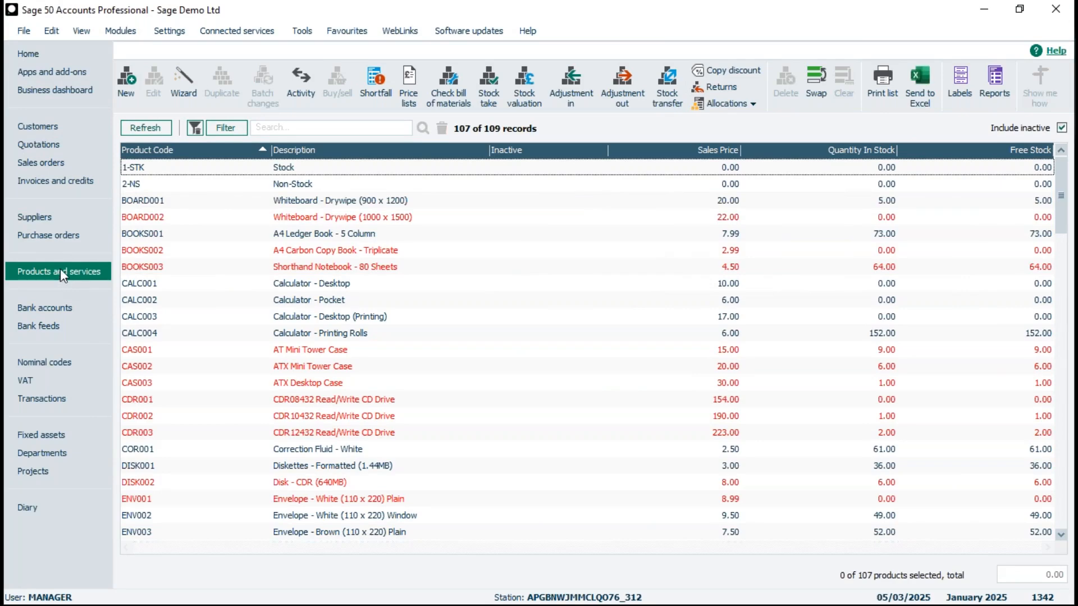
{"action": "double_click", "coordinate": [205, 168]}
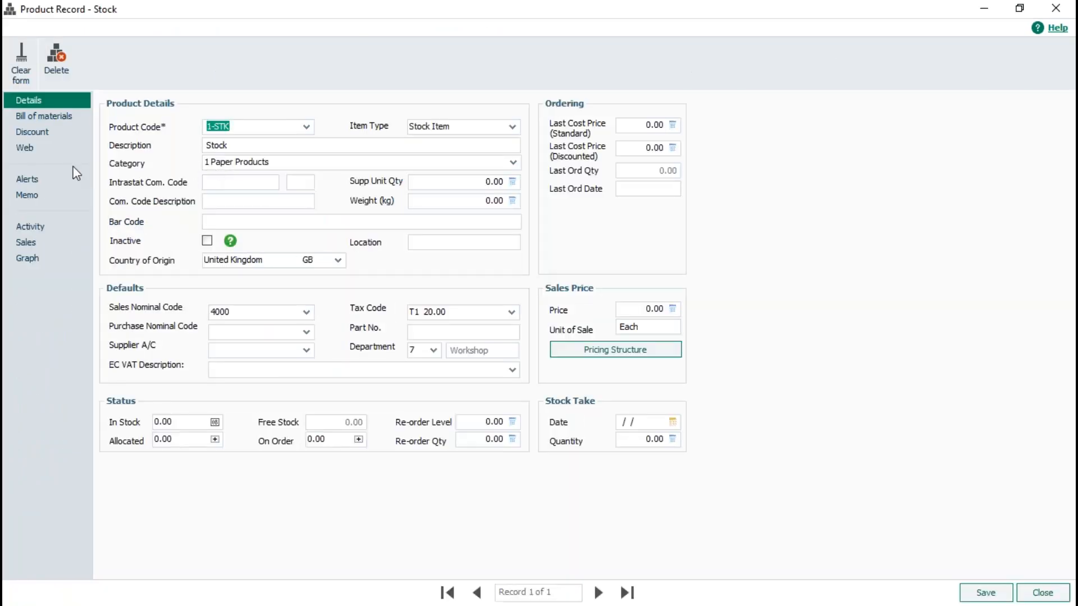
{"action": "left_click", "coordinate": [39, 153]}
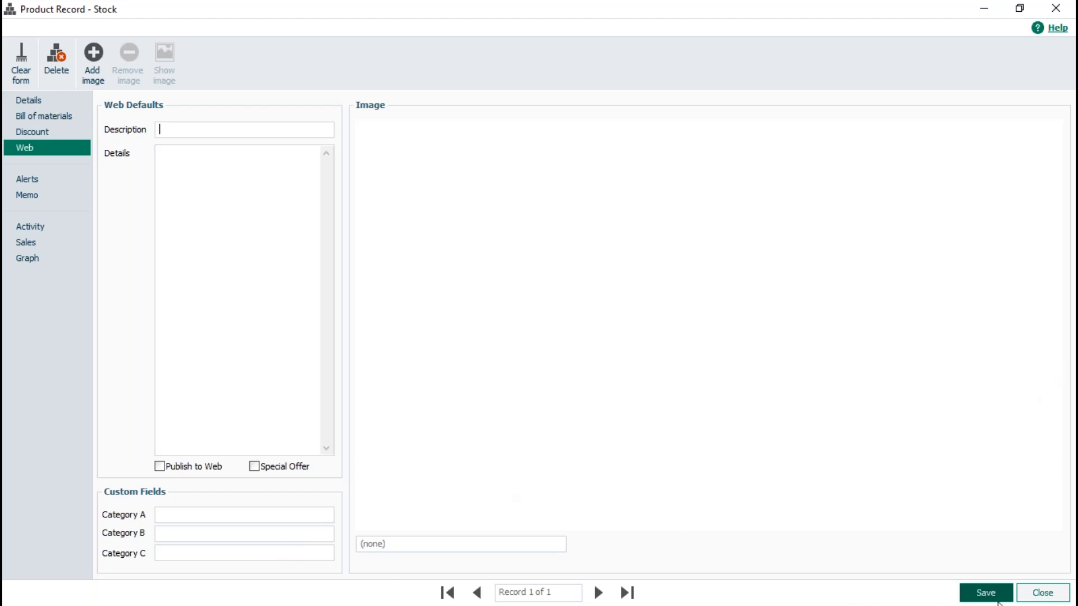
{"action": "left_click", "coordinate": [1031, 601]}
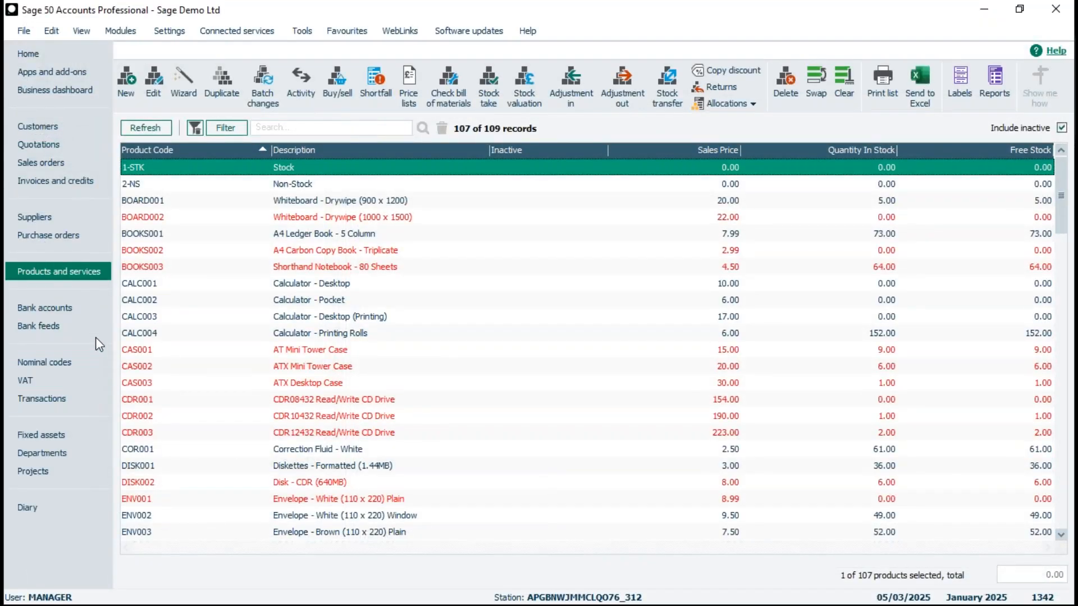
- Examine the analysis types in the project record for SDE New Office Installation, and close the record
{"action": "left_click", "coordinate": [44, 475]}
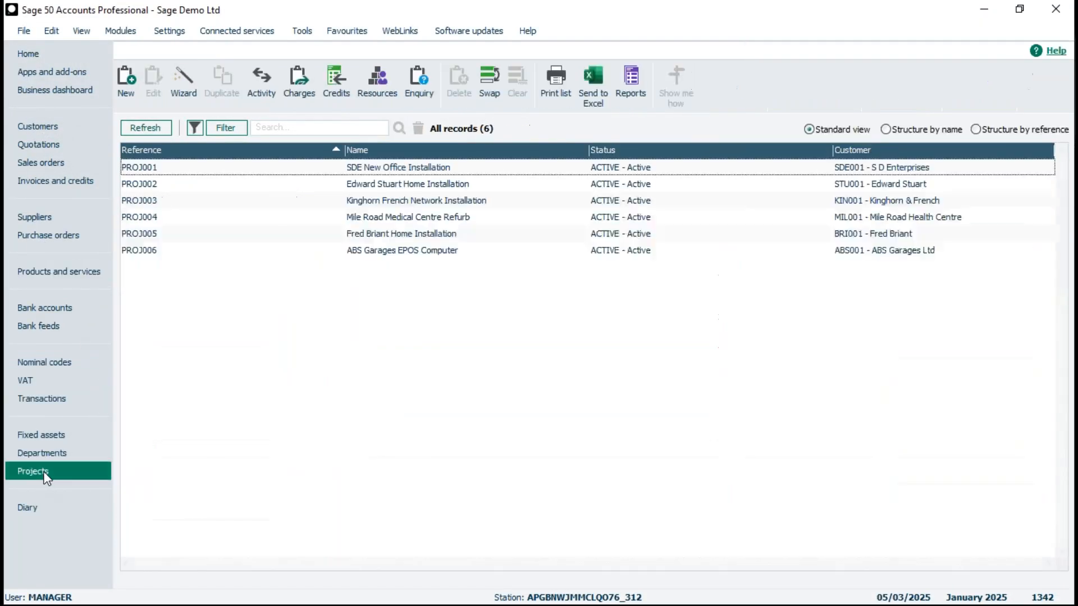
{"action": "double_click", "coordinate": [211, 170]}
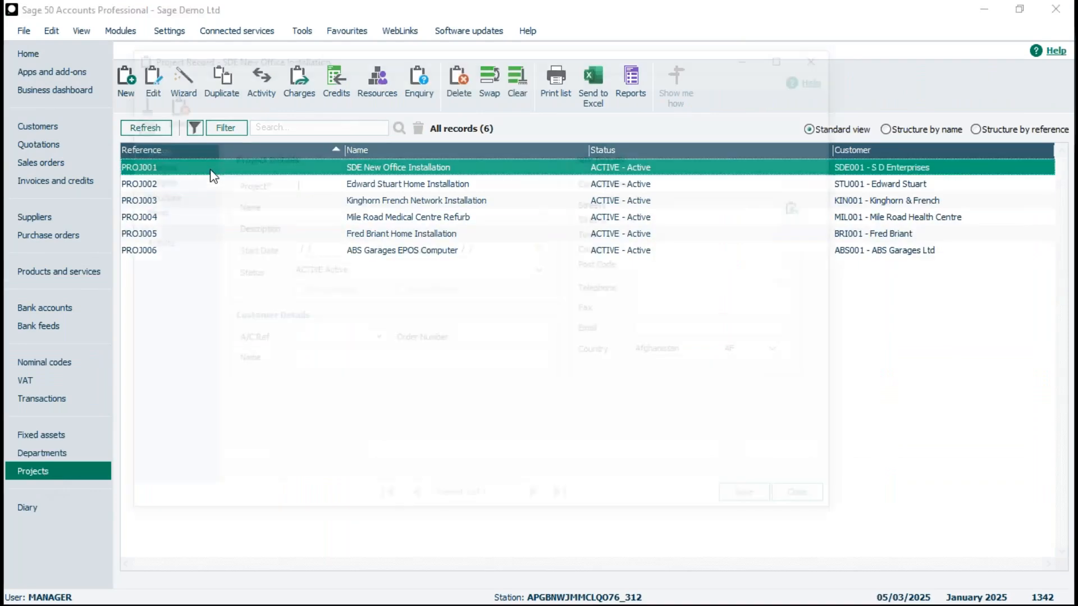
{"action": "left_click", "coordinate": [166, 166]}
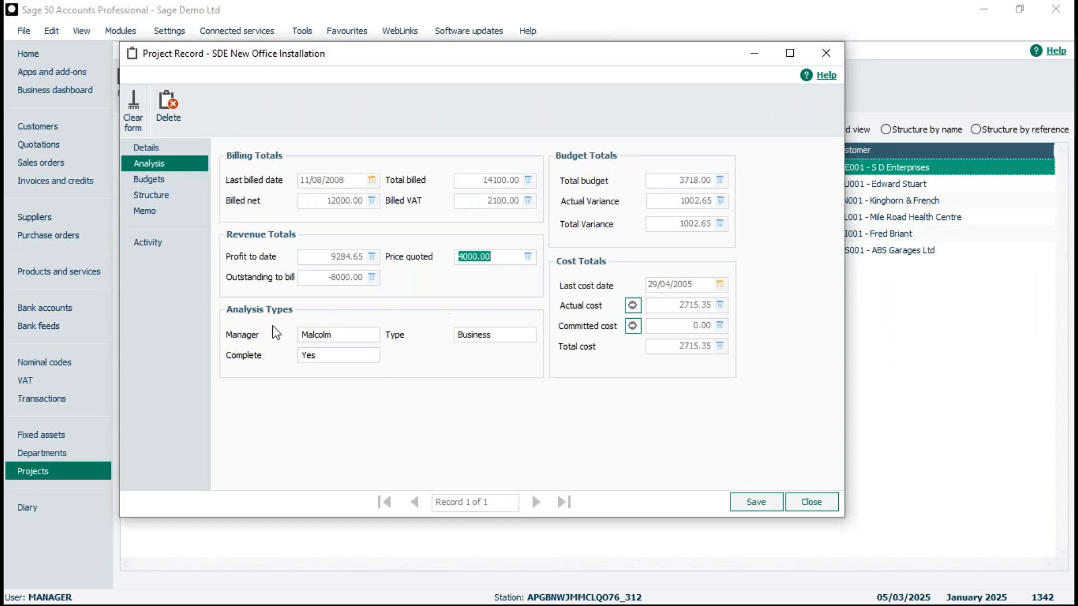
{"action": "left_click", "coordinate": [810, 502]}
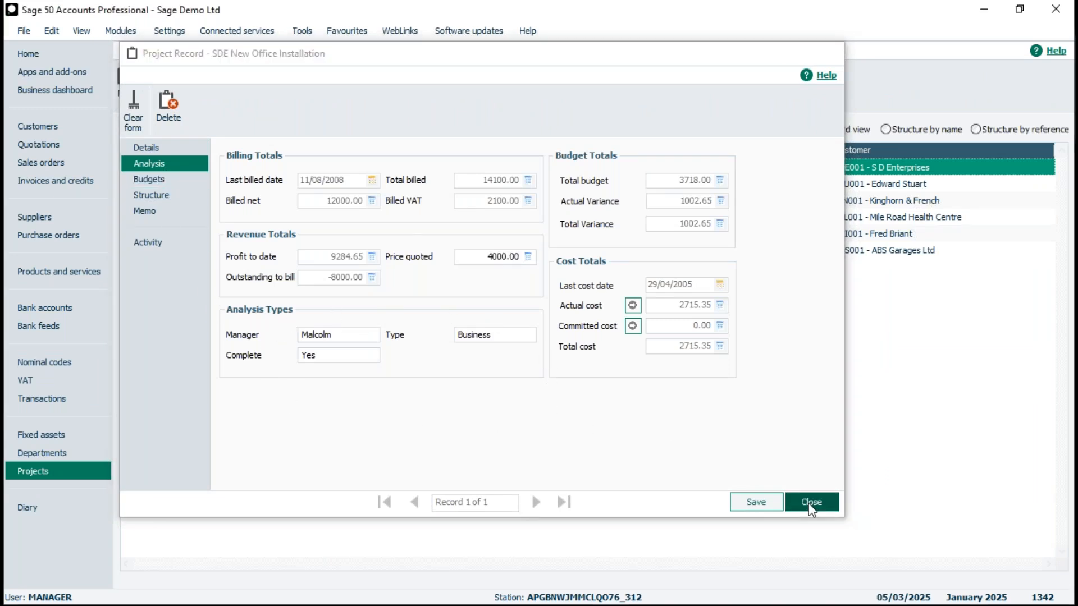
- Examine the custom fields in the order details of the latest A1 Design Services invoice, and close the invoice
{"action": "left_click", "coordinate": [46, 181]}
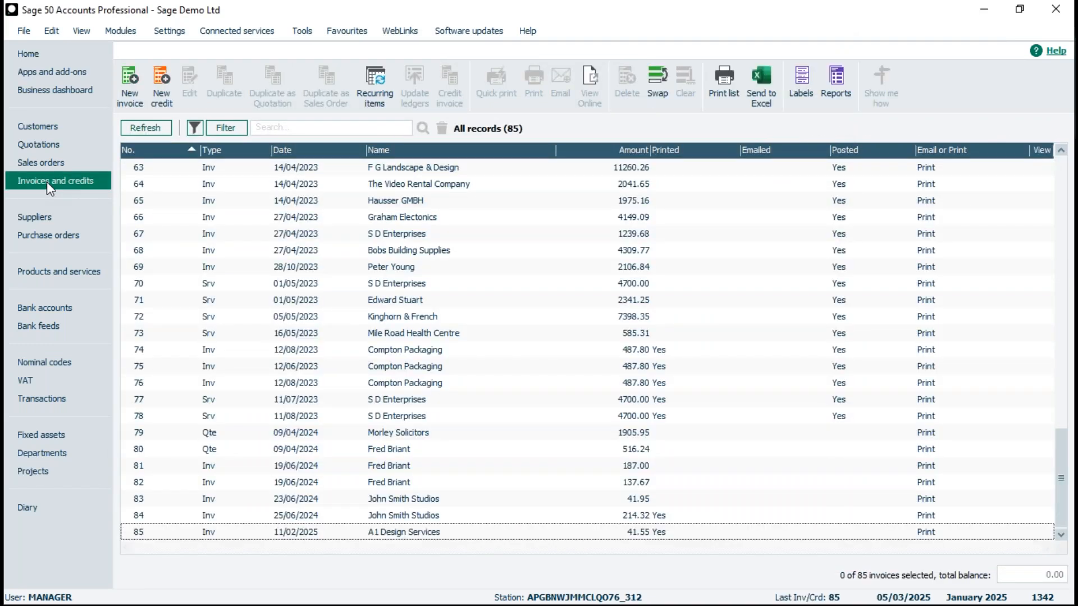
{"action": "left_click", "coordinate": [227, 535]}
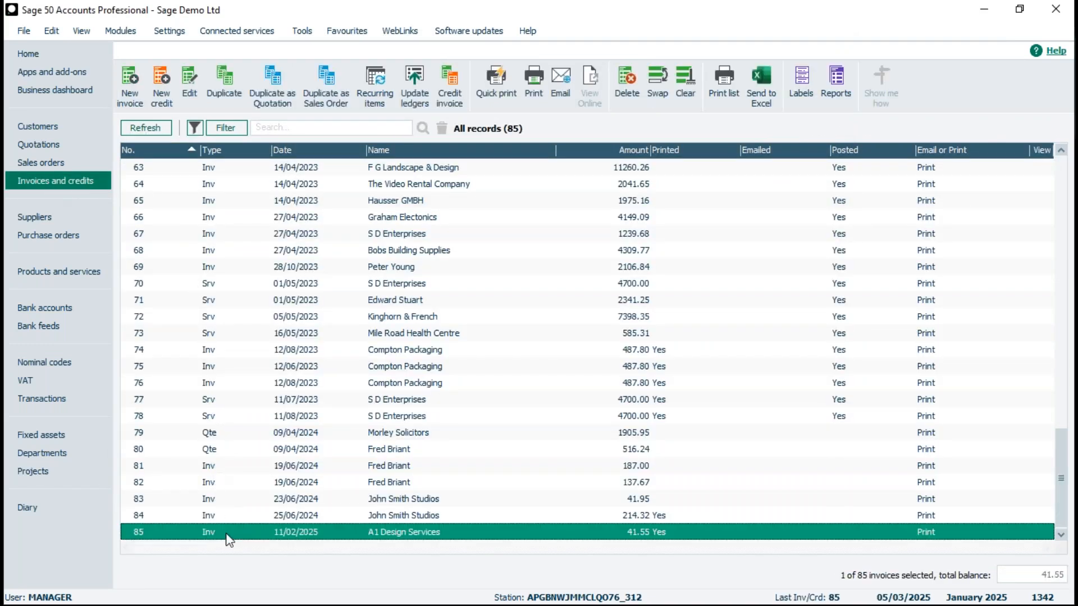
{"action": "double_click", "coordinate": [227, 535]}
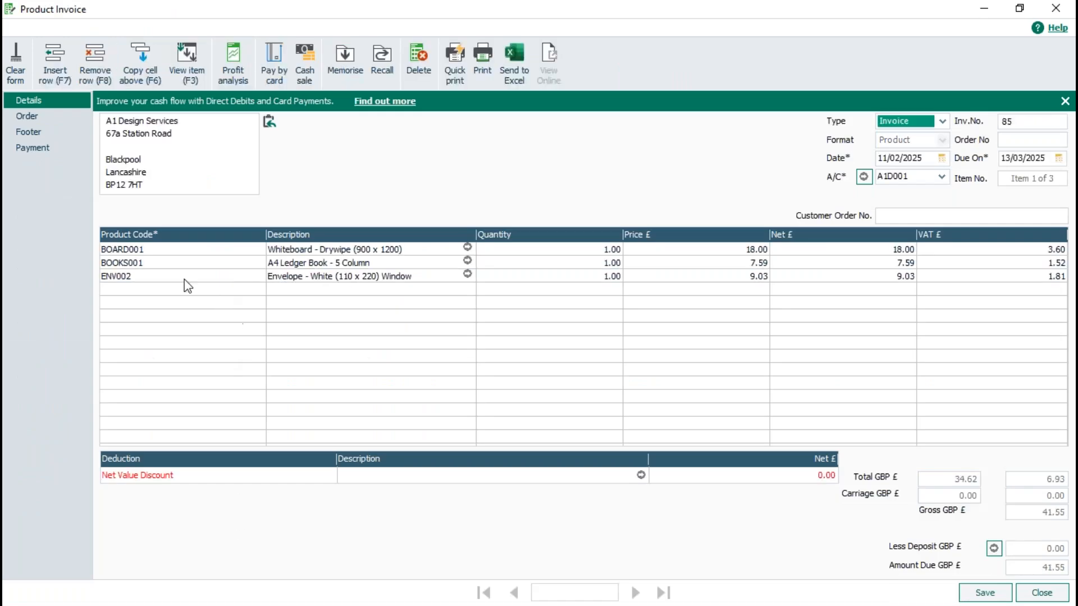
{"action": "left_click", "coordinate": [29, 115]}
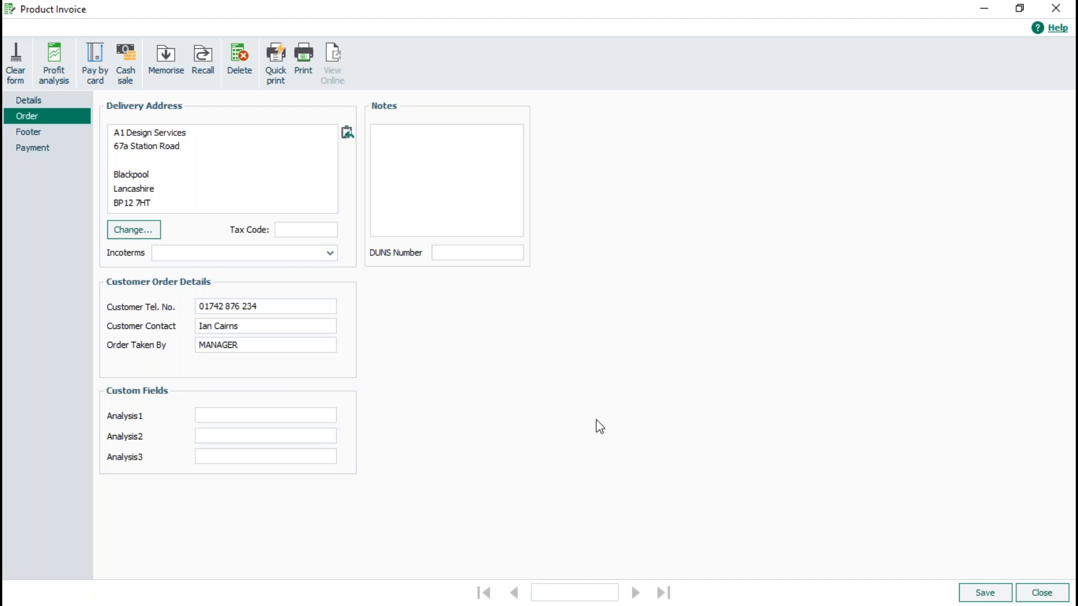
{"action": "left_click", "coordinate": [1040, 596]}
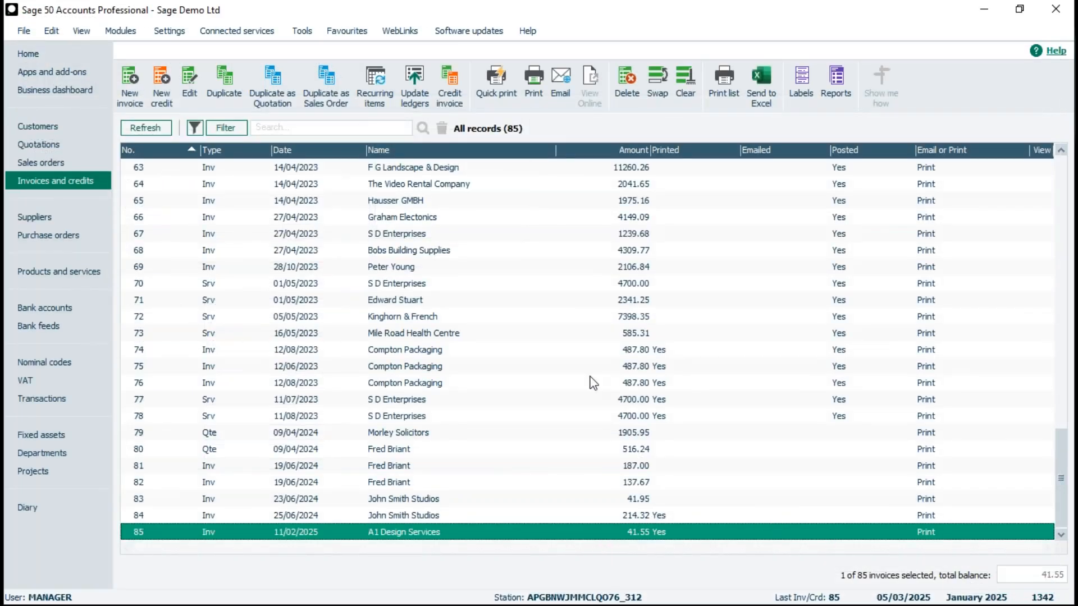
- Open the filter for the customer list and clear its existing Cust. Type condition
{"action": "left_click", "coordinate": [52, 129]}
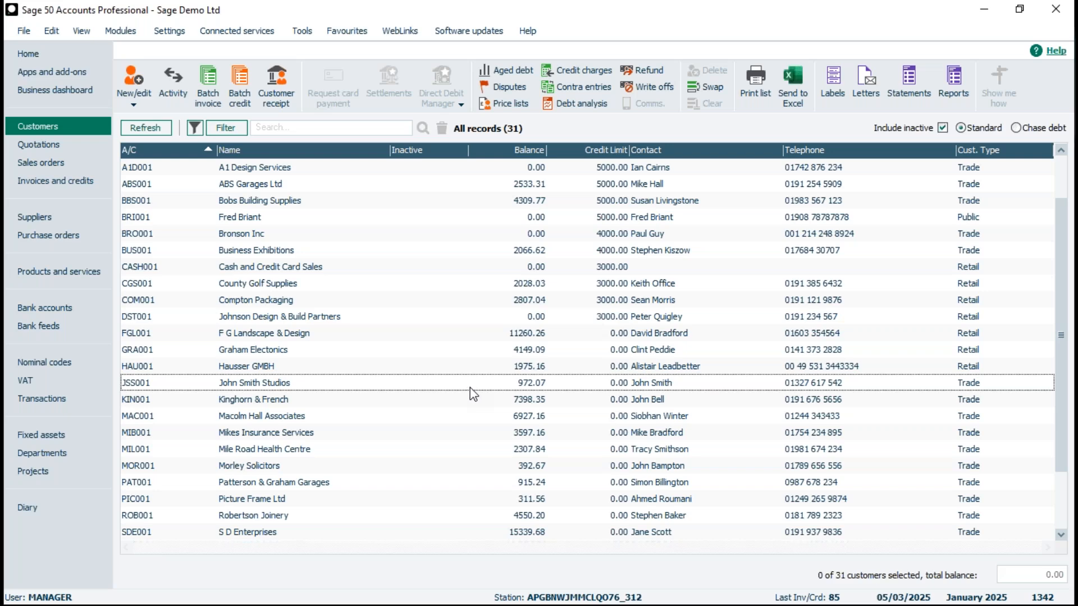
{"action": "left_click", "coordinate": [235, 134]}
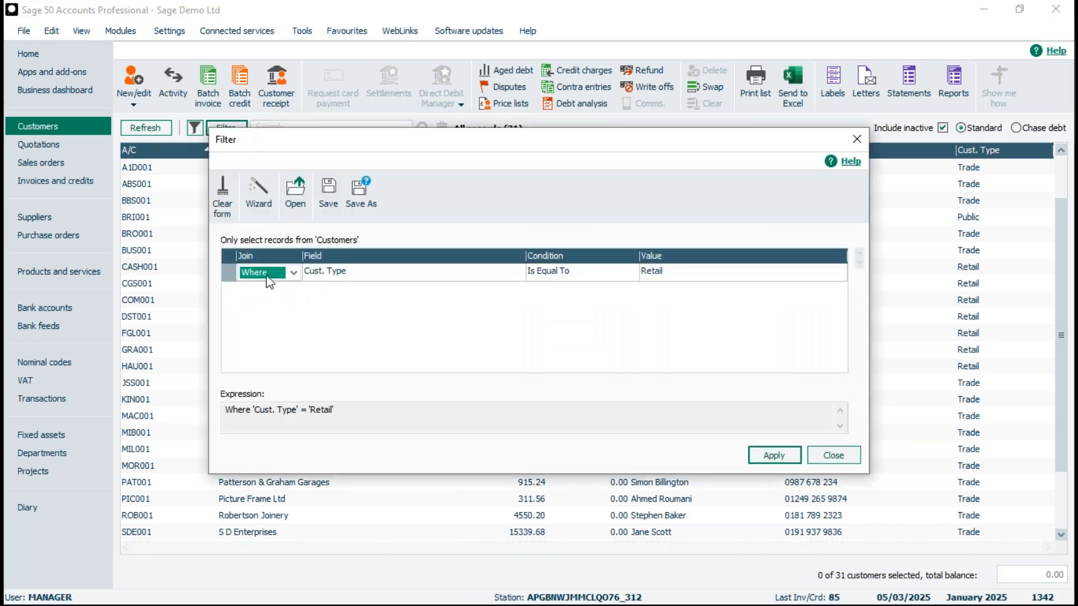
{"action": "left_click", "coordinate": [308, 271]}
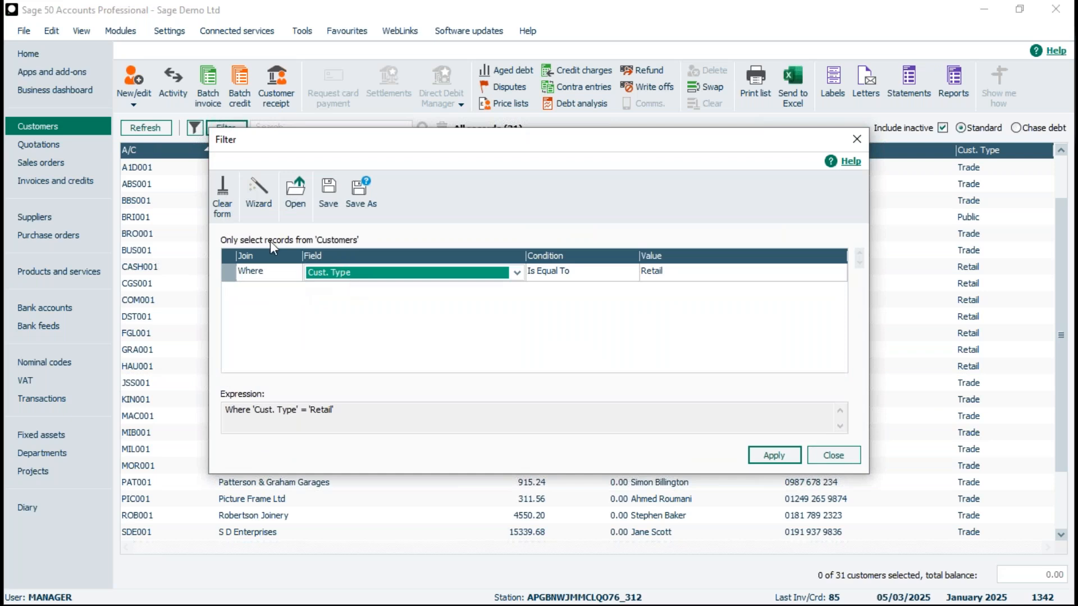
{"action": "left_click", "coordinate": [227, 190]}
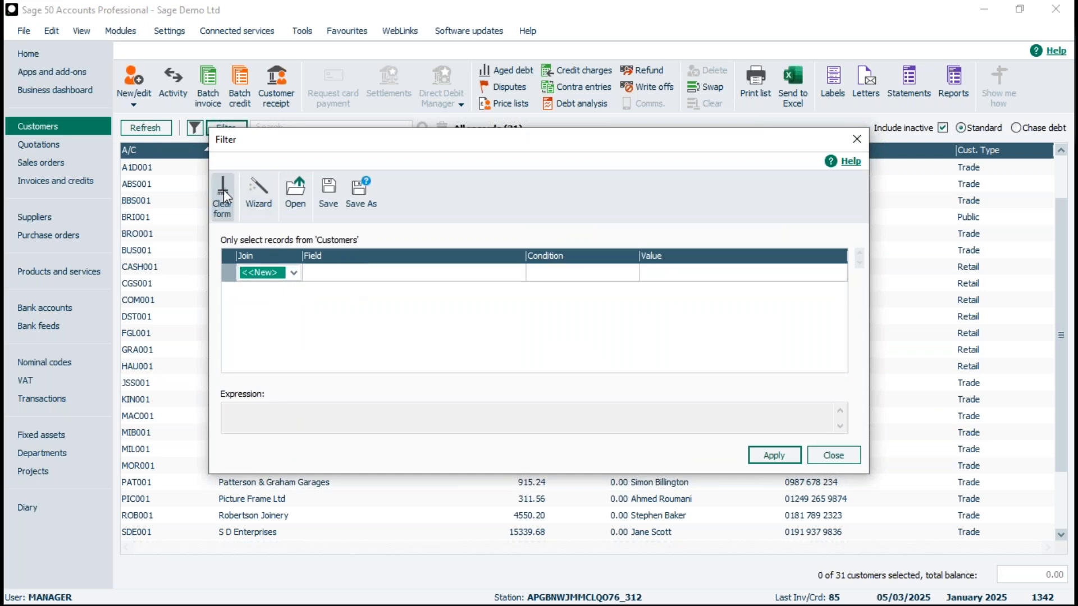
- Start a new Where condition in the customer filter with Cust. Type as its field
{"action": "left_click", "coordinate": [293, 273]}
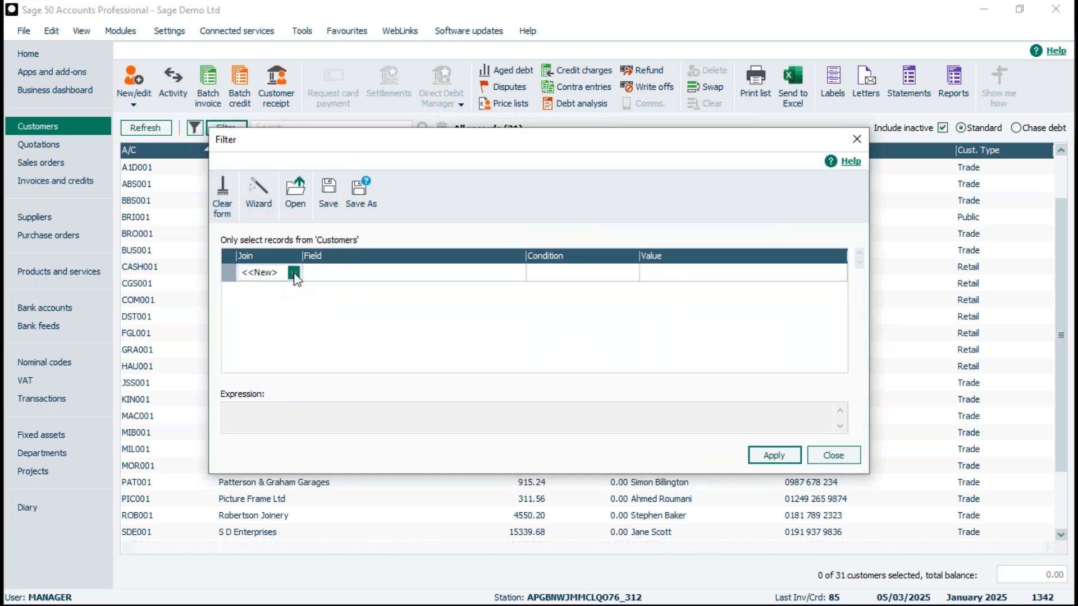
{"action": "left_click", "coordinate": [258, 299]}
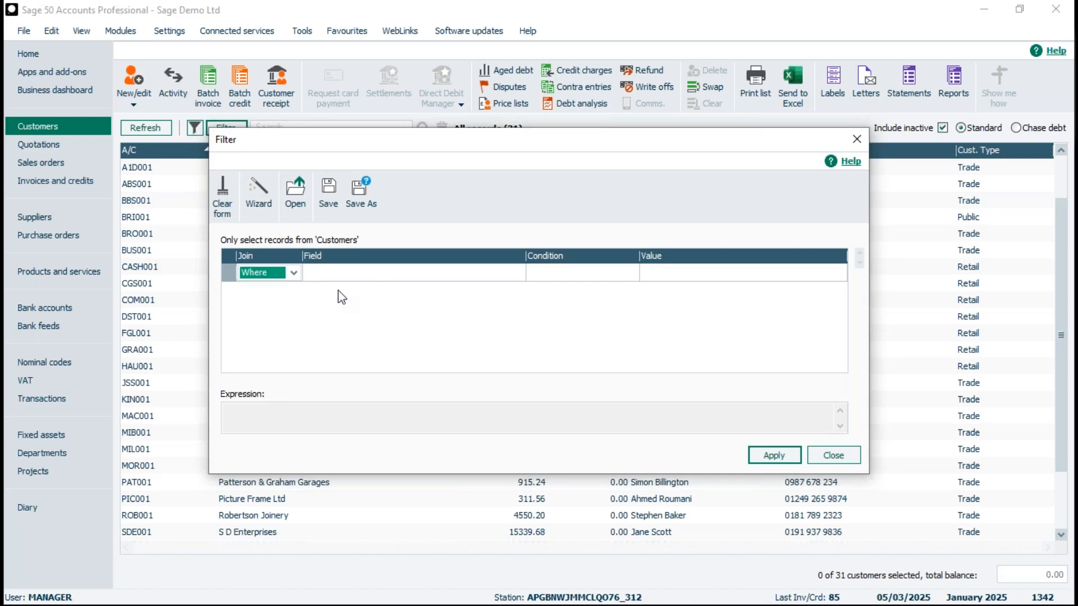
{"action": "left_click", "coordinate": [376, 276]}
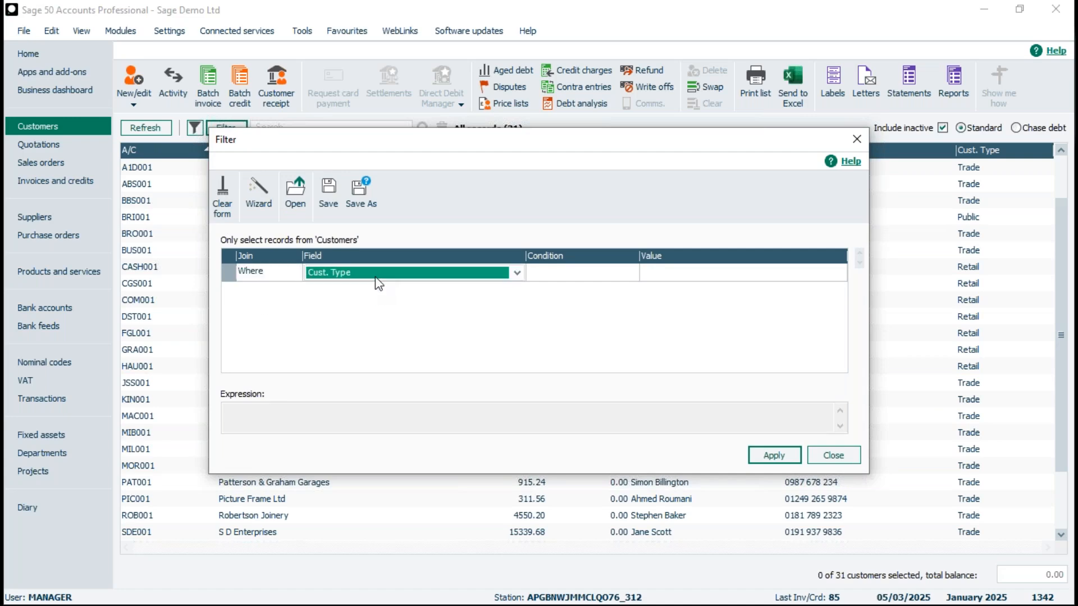
- Look through the fields available for the filter condition, and keep Cust. Type as the chosen field
{"action": "left_click", "coordinate": [517, 272]}
{"action": "left_click", "coordinate": [517, 288]}
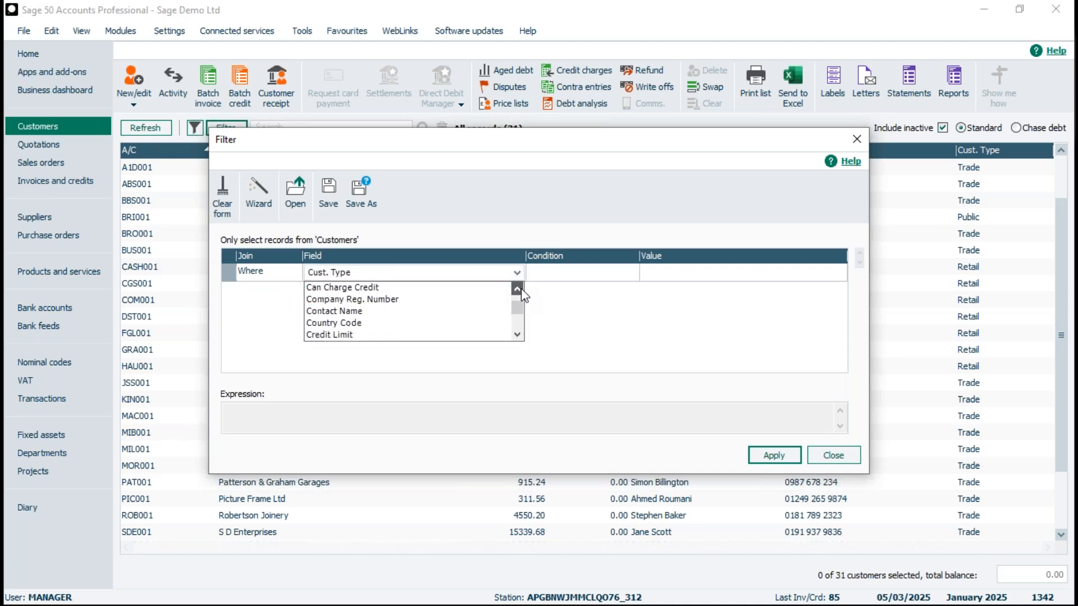
{"action": "left_click", "coordinate": [517, 289]}
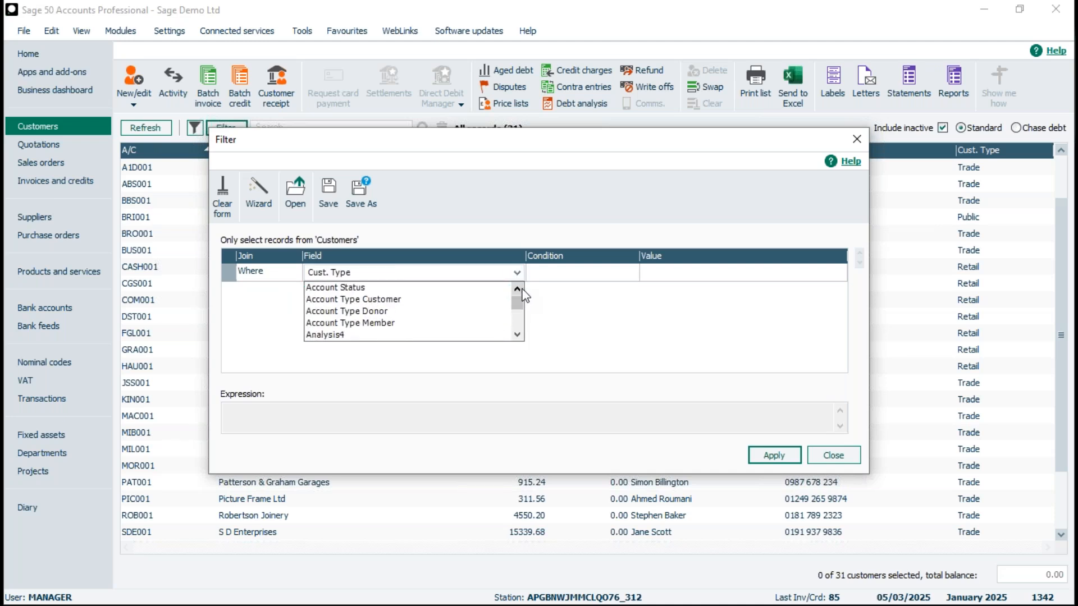
{"action": "left_click", "coordinate": [517, 289]}
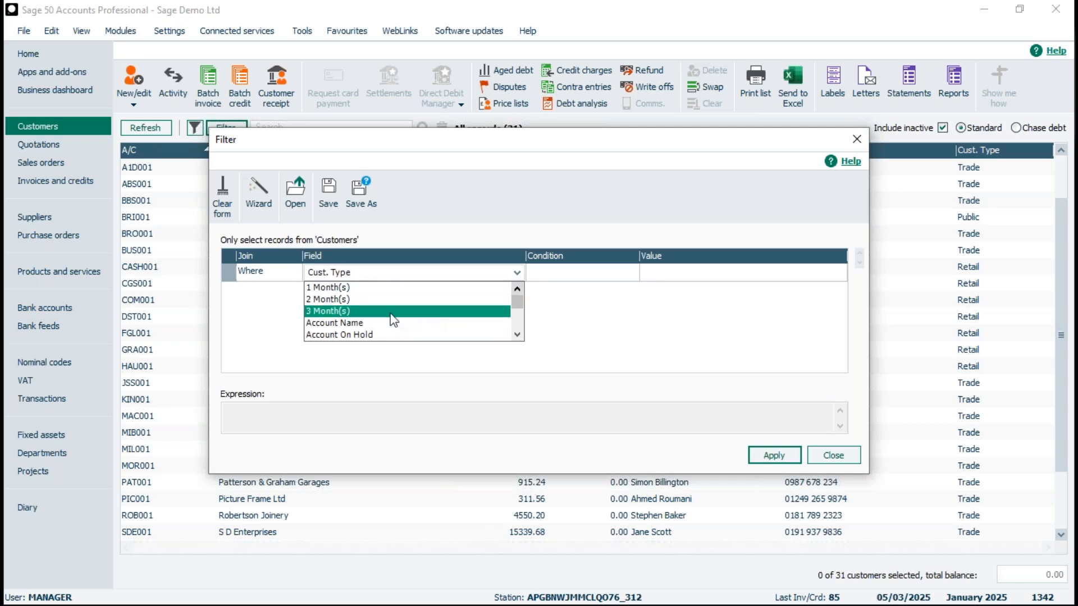
{"action": "left_click", "coordinate": [515, 336]}
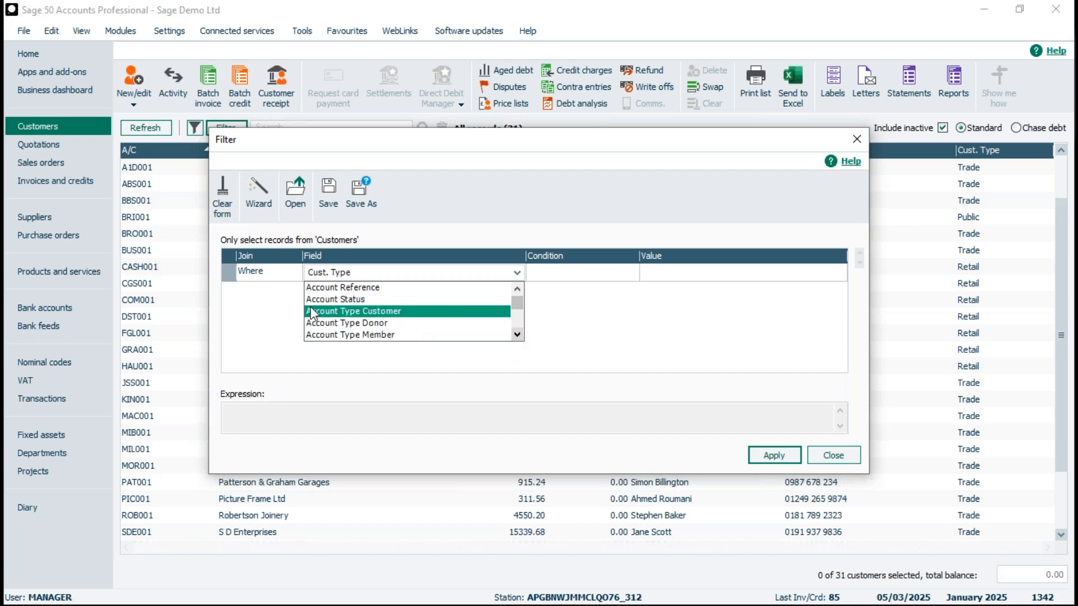
{"action": "left_click", "coordinate": [516, 335]}
{"action": "left_click", "coordinate": [516, 335]}
{"action": "left_click", "coordinate": [516, 335]}
{"action": "left_click", "coordinate": [516, 334]}
{"action": "left_click", "coordinate": [516, 334]}
{"action": "left_click", "coordinate": [516, 335]}
{"action": "left_click", "coordinate": [516, 334]}
{"action": "left_click", "coordinate": [517, 335]}
{"action": "left_click", "coordinate": [516, 334]}
{"action": "left_click", "coordinate": [517, 334]}
{"action": "left_click", "coordinate": [516, 334]}
{"action": "left_click", "coordinate": [517, 334]}
{"action": "left_click", "coordinate": [517, 335]}
{"action": "left_click", "coordinate": [516, 334]}
{"action": "left_click", "coordinate": [516, 335]}
{"action": "left_click", "coordinate": [517, 335]}
{"action": "left_click", "coordinate": [516, 335]}
{"action": "left_click", "coordinate": [516, 334]}
{"action": "left_click", "coordinate": [516, 335]}
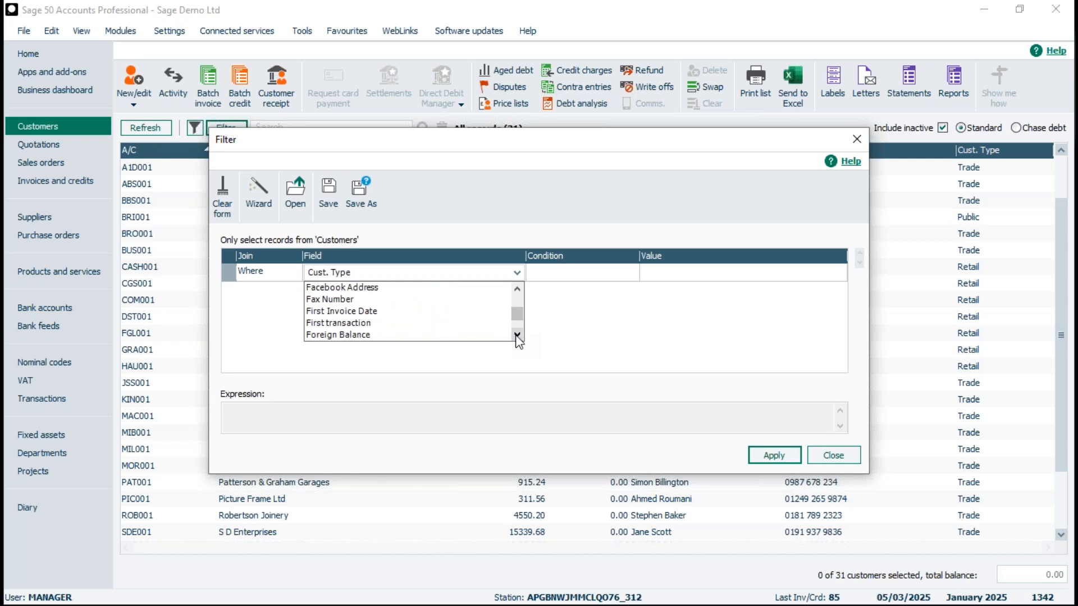
{"action": "left_click_drag", "start_coordinate": [522, 320], "coordinate": [514, 298]}
{"action": "left_click", "coordinate": [516, 334]}
{"action": "left_click", "coordinate": [517, 335]}
{"action": "left_click", "coordinate": [516, 335]}
{"action": "left_click", "coordinate": [517, 334]}
{"action": "left_click", "coordinate": [516, 335]}
{"action": "left_click", "coordinate": [517, 335]}
{"action": "left_click", "coordinate": [516, 335]}
{"action": "left_click", "coordinate": [517, 335]}
{"action": "left_click", "coordinate": [516, 335]}
{"action": "left_click", "coordinate": [516, 335]}
{"action": "left_click", "coordinate": [517, 334]}
{"action": "left_click", "coordinate": [517, 334]}
{"action": "left_click", "coordinate": [517, 335]}
{"action": "left_click", "coordinate": [516, 335]}
{"action": "left_click", "coordinate": [517, 335]}
{"action": "left_click", "coordinate": [517, 335]}
{"action": "left_click", "coordinate": [516, 334]}
{"action": "left_click", "coordinate": [516, 334]}
{"action": "left_click", "coordinate": [516, 334]}
{"action": "left_click", "coordinate": [516, 334]}
{"action": "left_click", "coordinate": [516, 335]}
{"action": "left_click", "coordinate": [516, 334]}
{"action": "left_click", "coordinate": [516, 334]}
{"action": "left_click", "coordinate": [516, 335]}
{"action": "left_click", "coordinate": [516, 335]}
{"action": "left_click", "coordinate": [516, 335]}
{"action": "left_click", "coordinate": [517, 335]}
{"action": "left_click", "coordinate": [516, 335]}
{"action": "left_click", "coordinate": [517, 335]}
{"action": "left_click", "coordinate": [517, 334]}
{"action": "left_click", "coordinate": [516, 335]}
{"action": "left_click", "coordinate": [517, 335]}
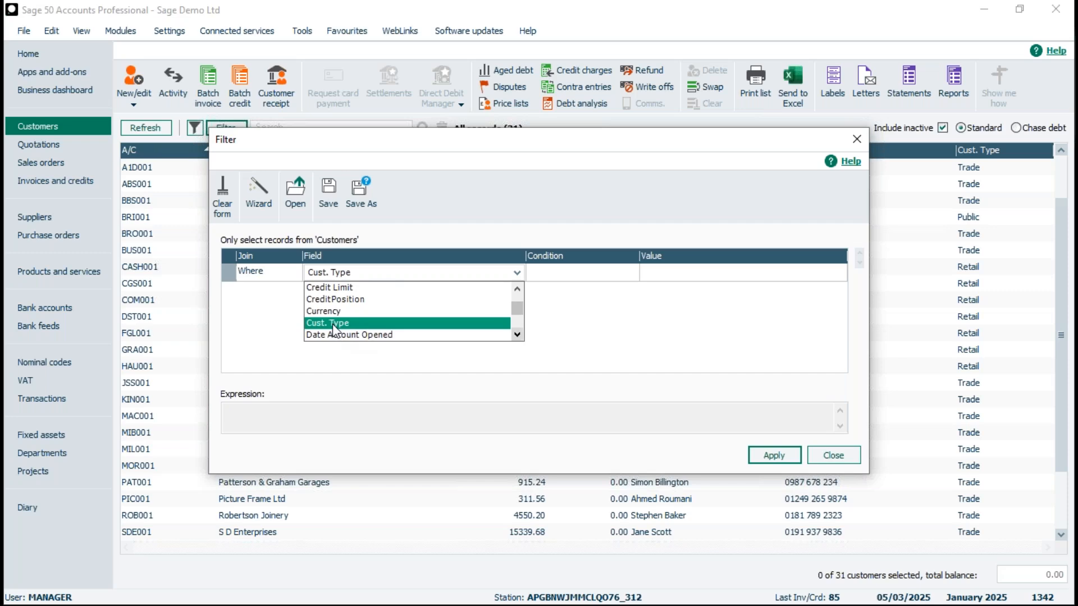
{"action": "left_click", "coordinate": [333, 323]}
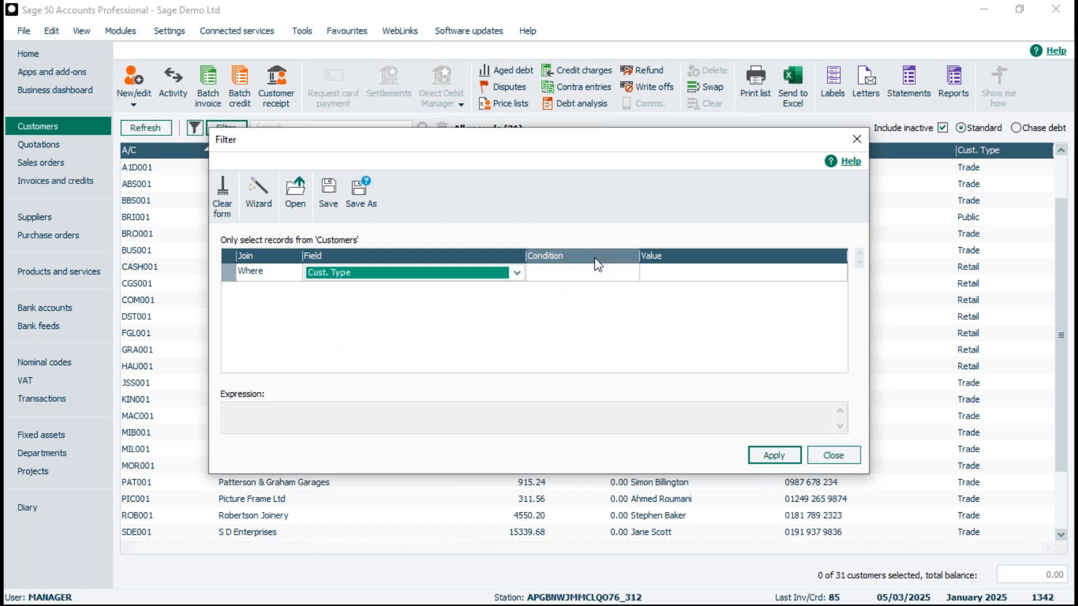
- Complete the Cust. Type condition with Is Equal To and the value Trade, apply the filter, and close it
{"action": "left_click", "coordinate": [622, 275]}
{"action": "left_click", "coordinate": [630, 273]}
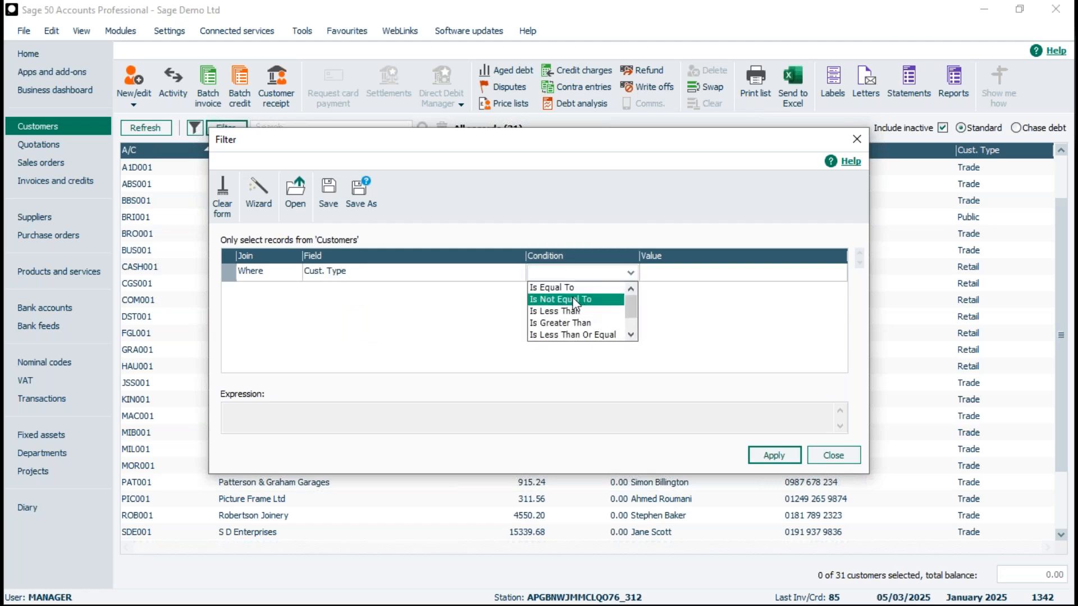
{"action": "left_click", "coordinate": [617, 286]}
{"action": "left_click", "coordinate": [671, 276]}
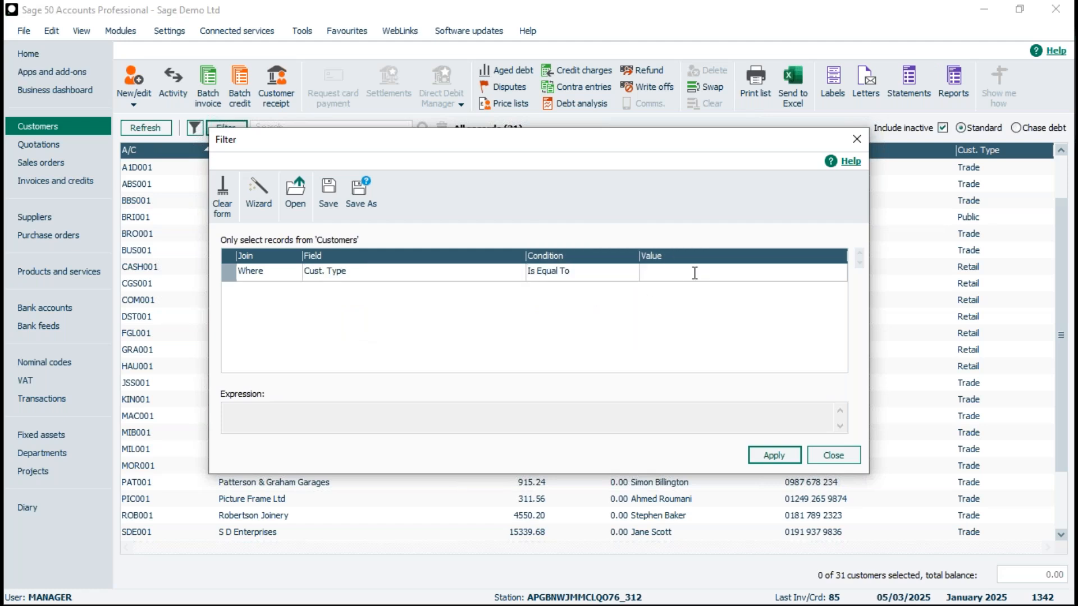
{"action": "type", "text": "Trade"}
{"action": "left_click", "coordinate": [775, 457]}
{"action": "left_click", "coordinate": [834, 454]}
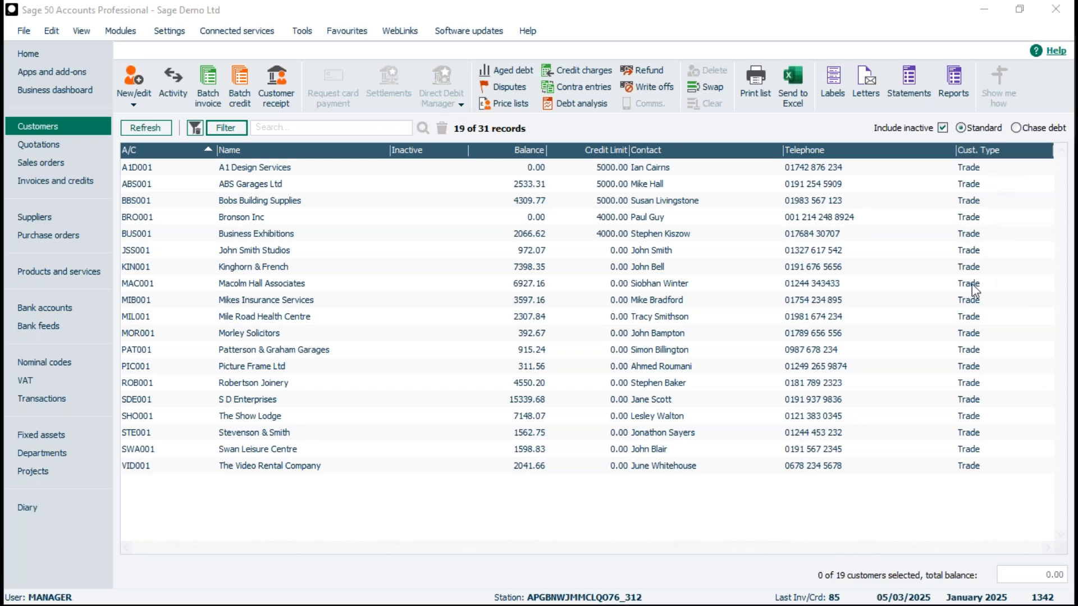
- Change the Cust. Type filter condition to Is Not Equal To Trade, apply it, and close the filter
{"action": "left_click", "coordinate": [225, 127]}
{"action": "left_click", "coordinate": [539, 272]}
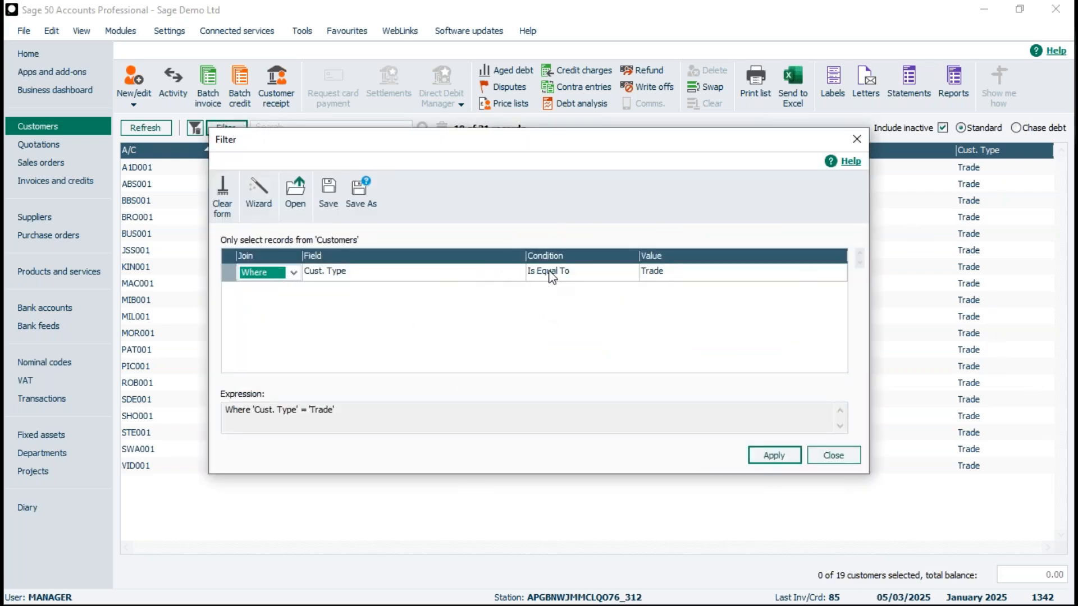
{"action": "left_click", "coordinate": [630, 272]}
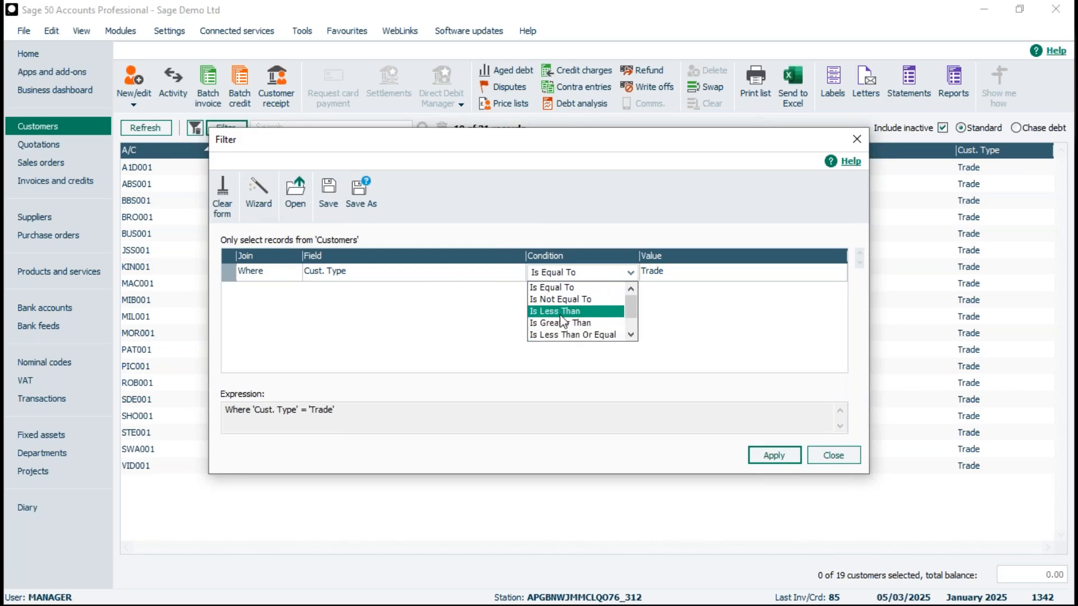
{"action": "left_click", "coordinate": [561, 300]}
{"action": "left_click", "coordinate": [779, 457]}
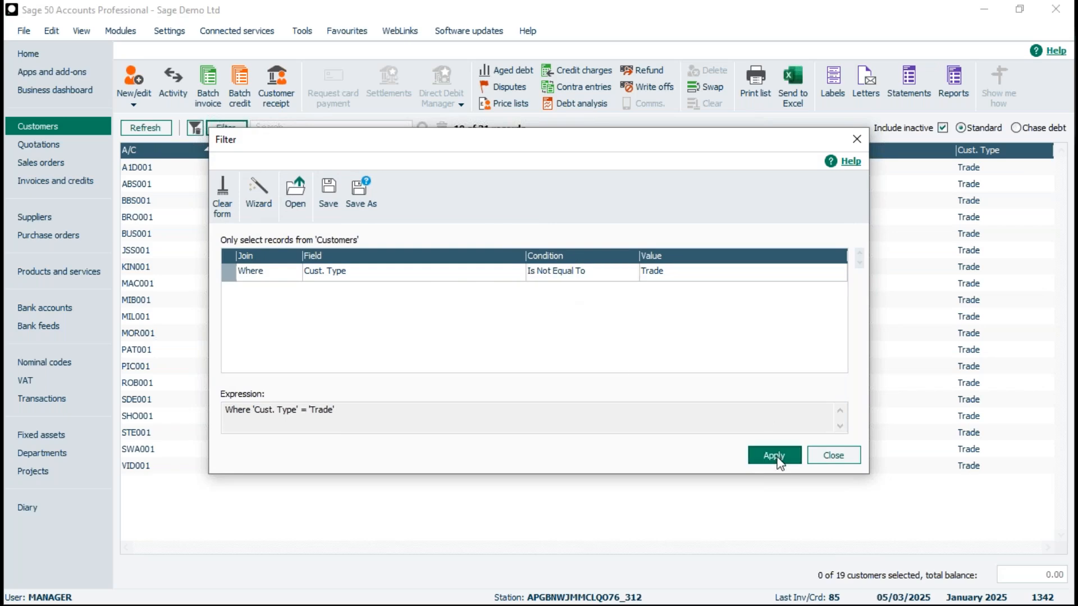
{"action": "left_click", "coordinate": [830, 459]}
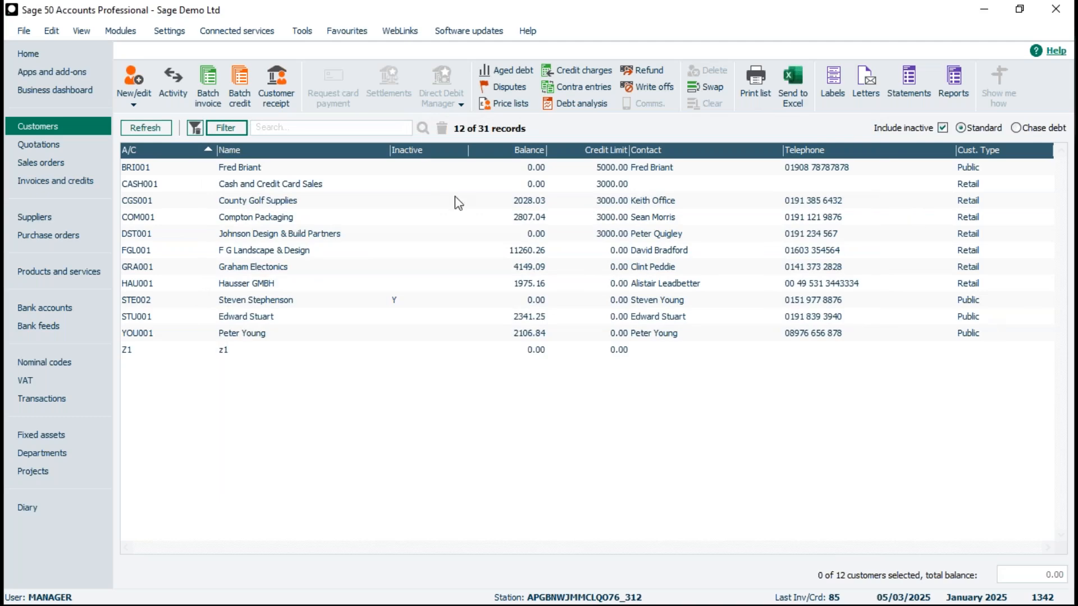
- Clear the Cust. Type custom field in the defaults of the County Golf Supplies customer record, then save and close the record
{"action": "double_click", "coordinate": [236, 203]}
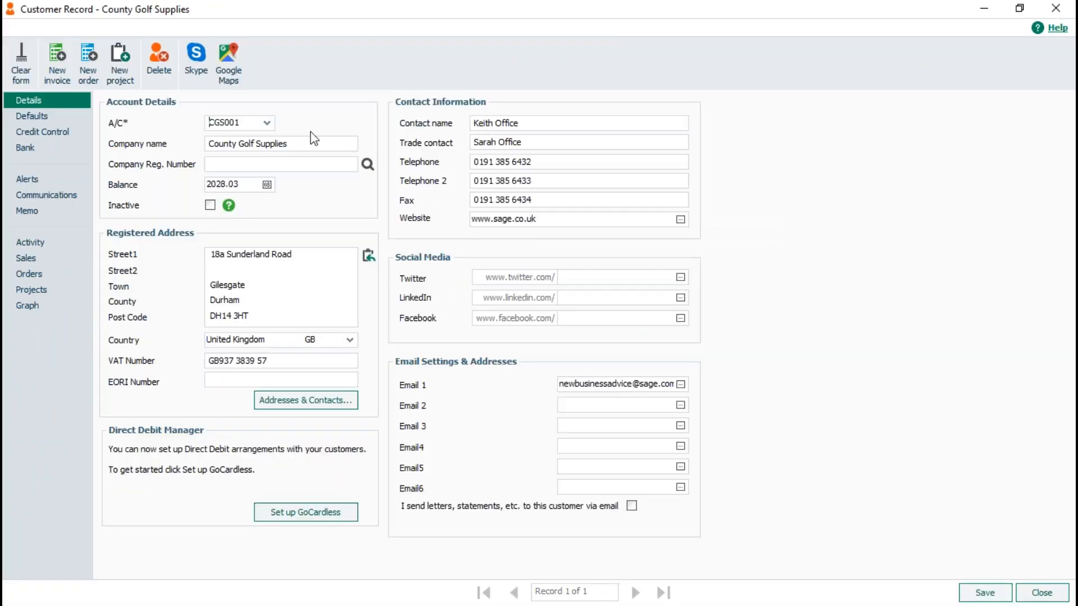
{"action": "left_click", "coordinate": [43, 116]}
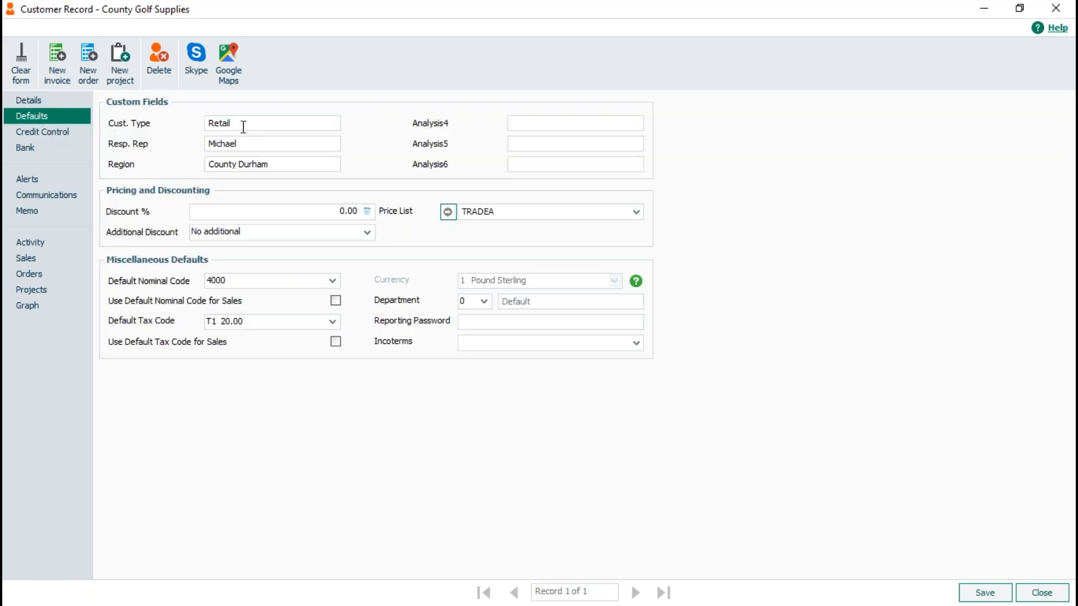
{"action": "key", "text": "Down"}
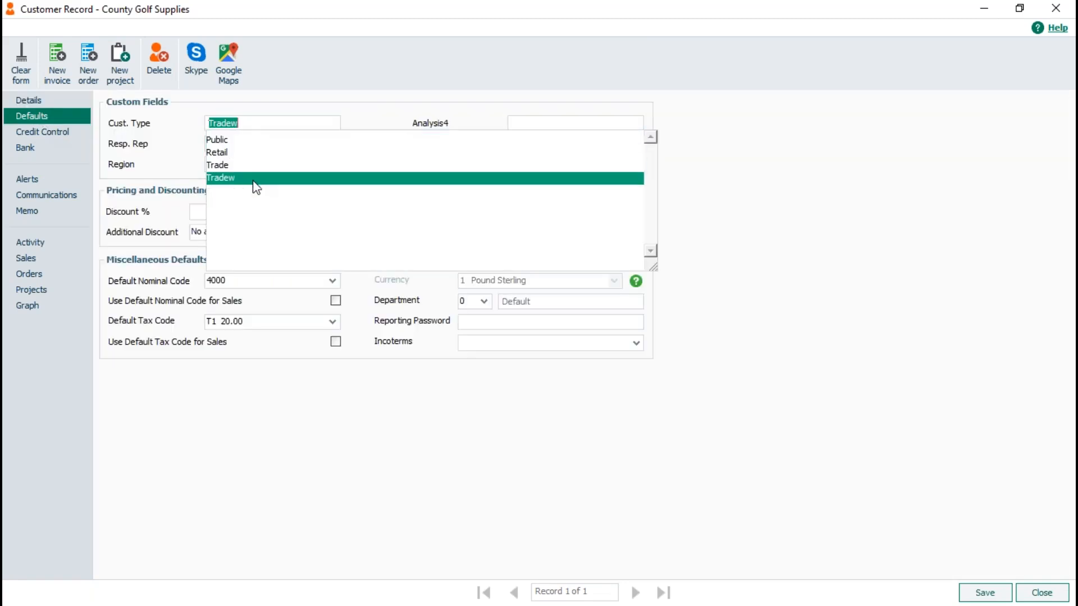
{"action": "left_click", "coordinate": [306, 121]}
{"action": "key", "text": "BackSpace"}
{"action": "key", "text": "BackSpace"}
{"action": "key", "text": "BackSpace"}
{"action": "key", "text": "BackSpace"}
{"action": "key", "text": "BackSpace"}
{"action": "key", "text": "BackSpace"}
{"action": "left_click", "coordinate": [961, 439]}
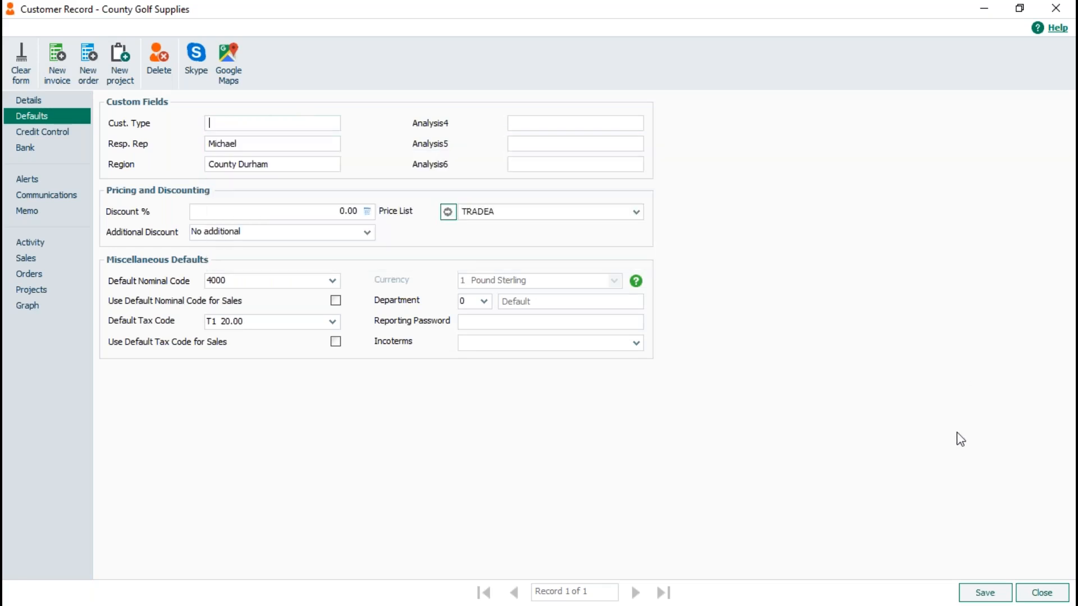
{"action": "left_click", "coordinate": [997, 599]}
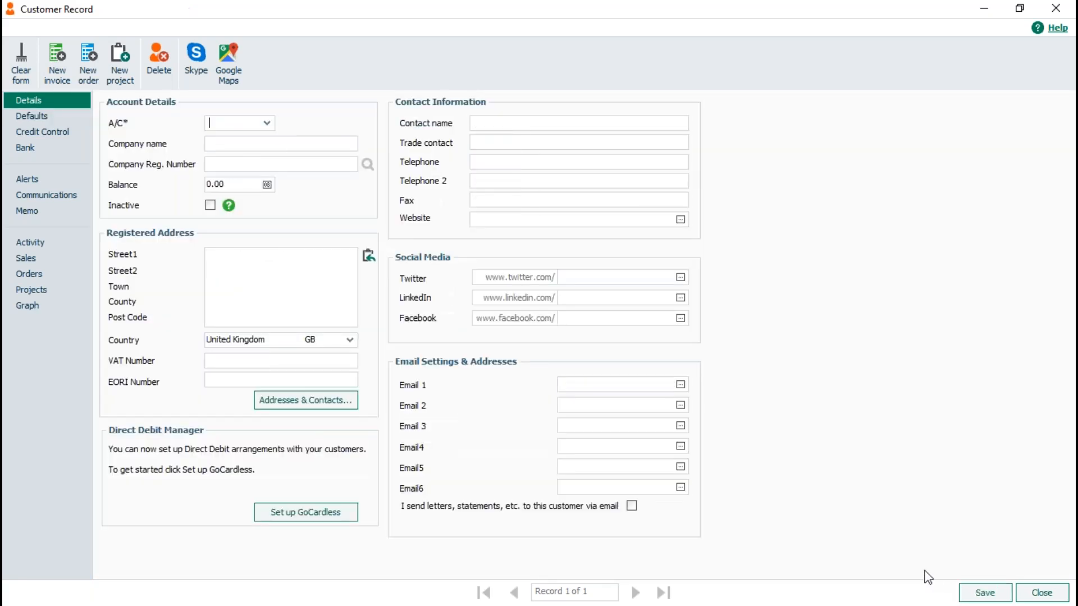
{"action": "left_click", "coordinate": [1039, 597]}
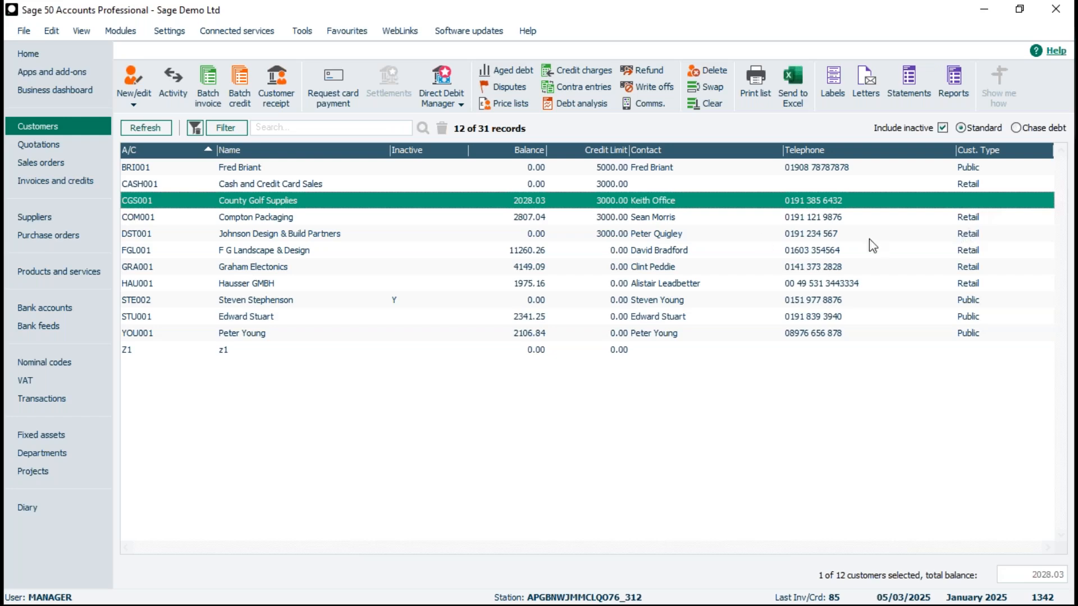
- Filter the customer list for a blank Cust. Type using the Is Equal To condition with an empty value, and close the filter
{"action": "left_click", "coordinate": [236, 125]}
{"action": "left_click", "coordinate": [542, 274]}
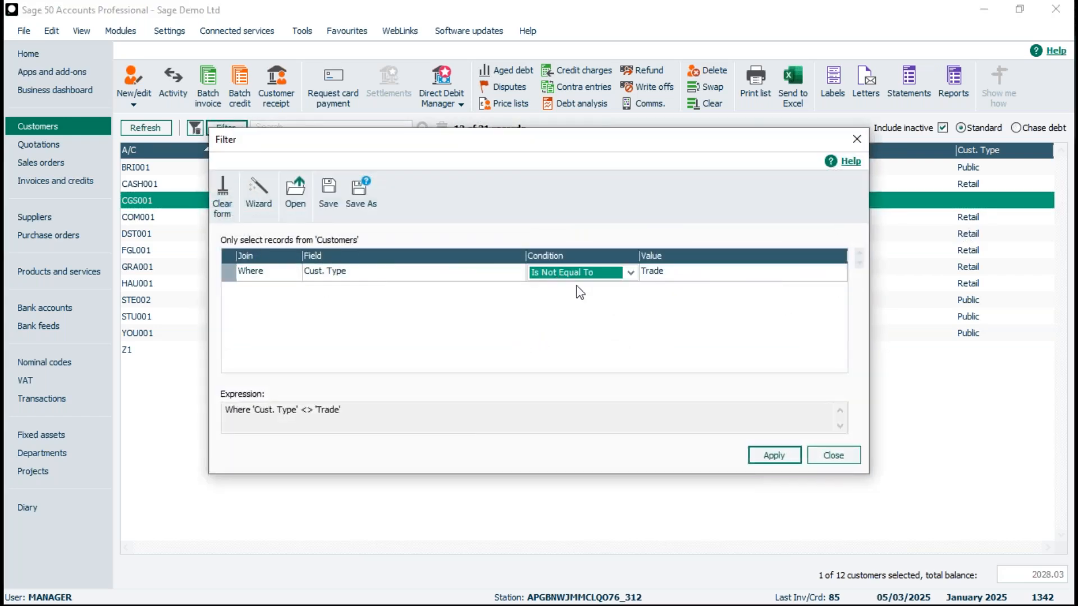
{"action": "left_click", "coordinate": [629, 273]}
{"action": "left_click", "coordinate": [632, 290]}
{"action": "left_click", "coordinate": [562, 288]}
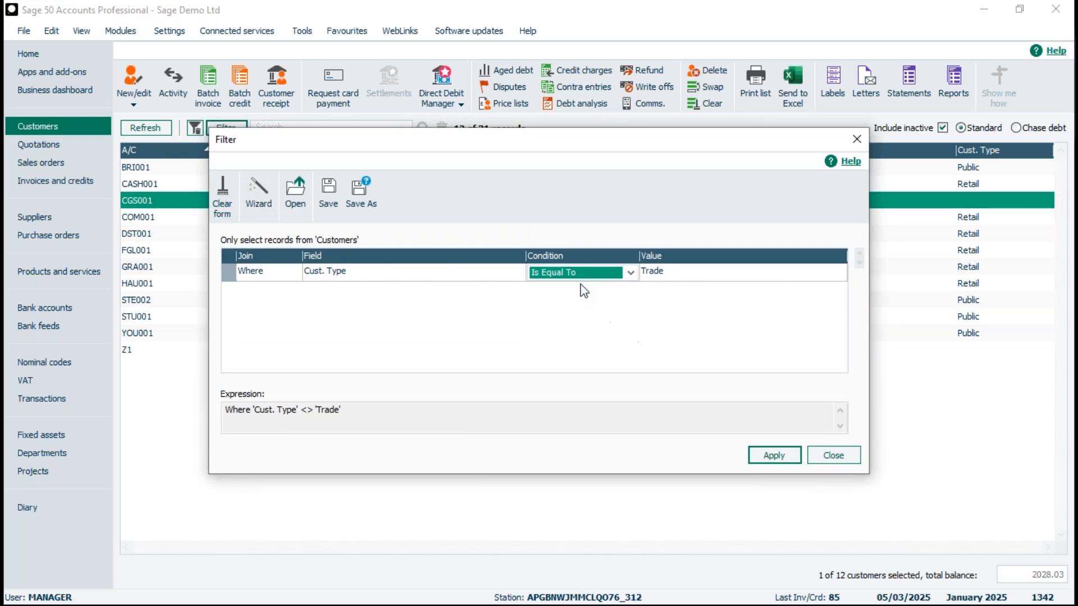
{"action": "left_click", "coordinate": [677, 272]}
{"action": "key", "text": "BackSpace"}
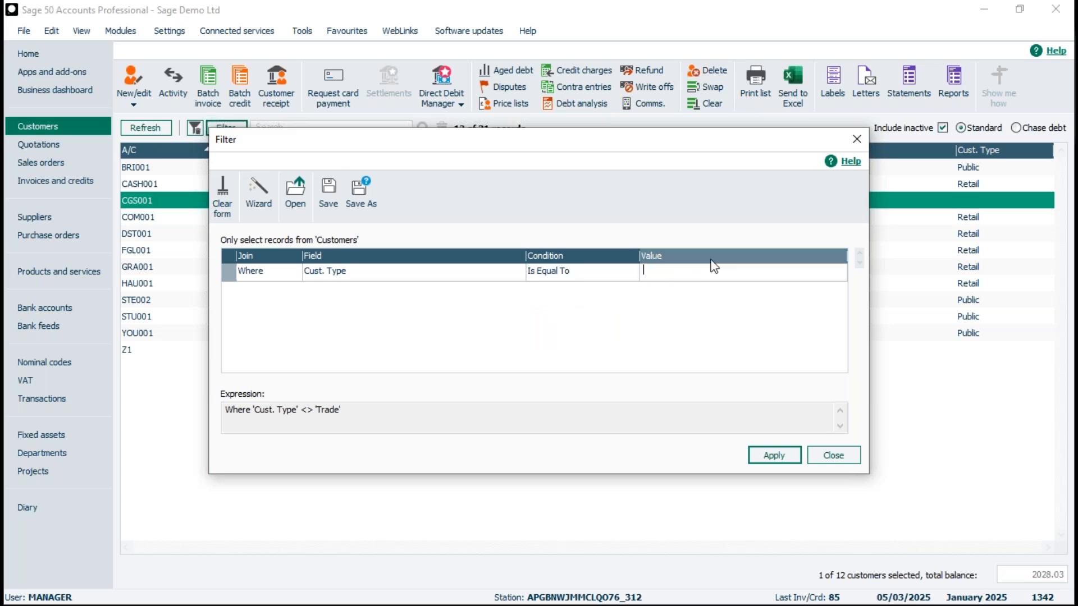
{"action": "left_click", "coordinate": [745, 347]}
{"action": "left_click", "coordinate": [786, 457]}
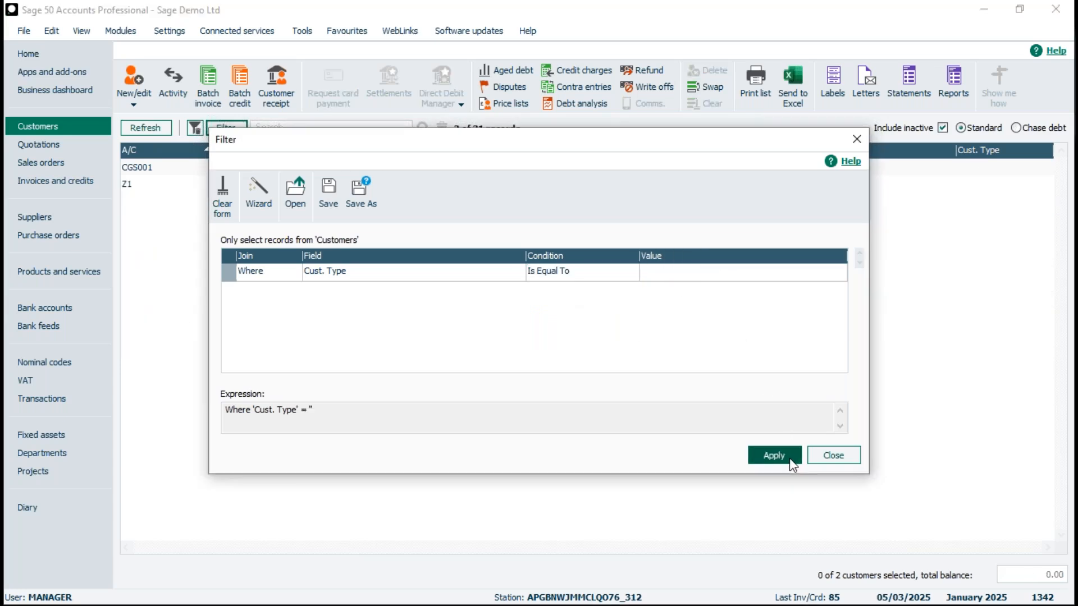
{"action": "left_click", "coordinate": [839, 462]}
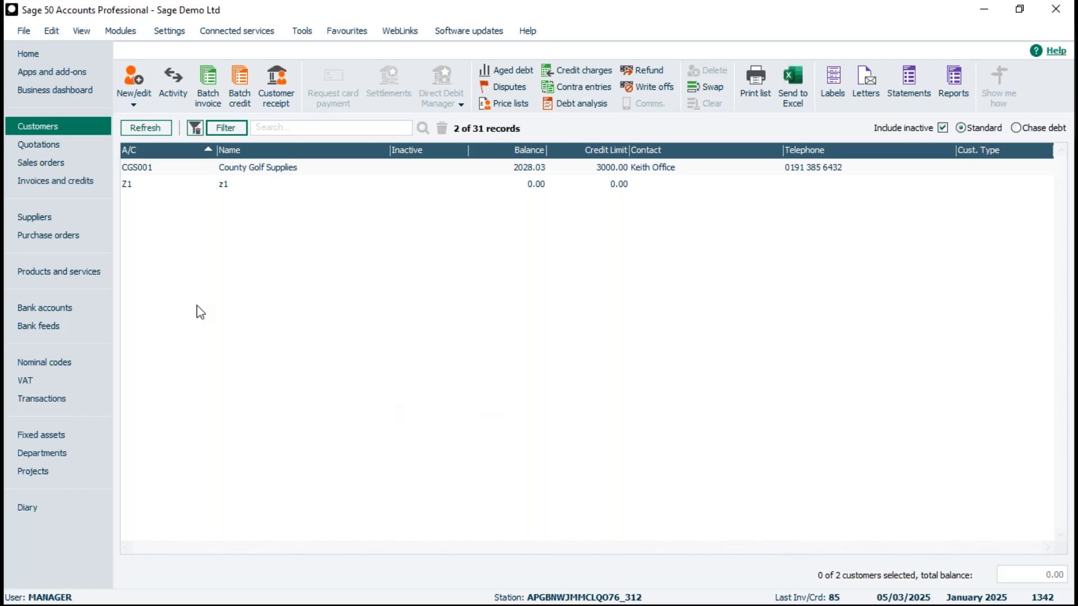
- Open the order details of the latest A1 Design Services invoice to view its custom fields
{"action": "left_click", "coordinate": [55, 179]}
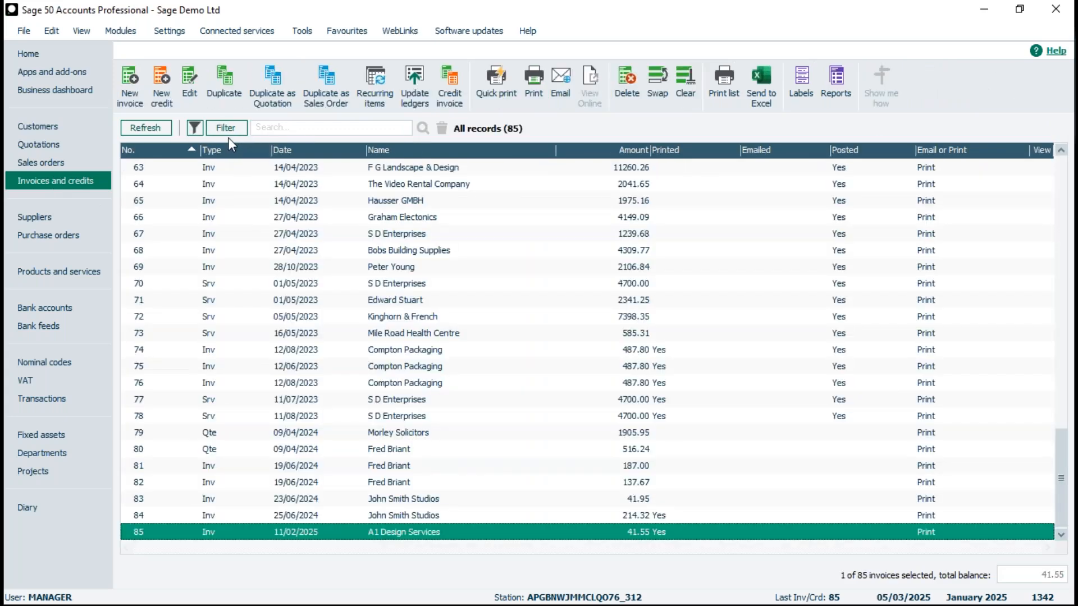
{"action": "double_click", "coordinate": [293, 532]}
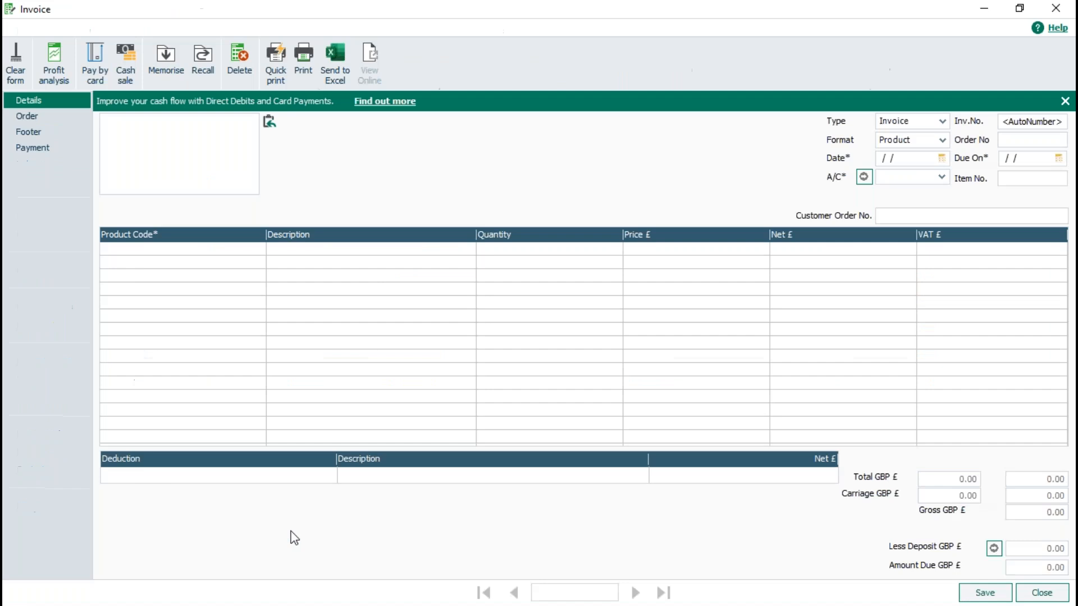
{"action": "left_click", "coordinate": [22, 120]}
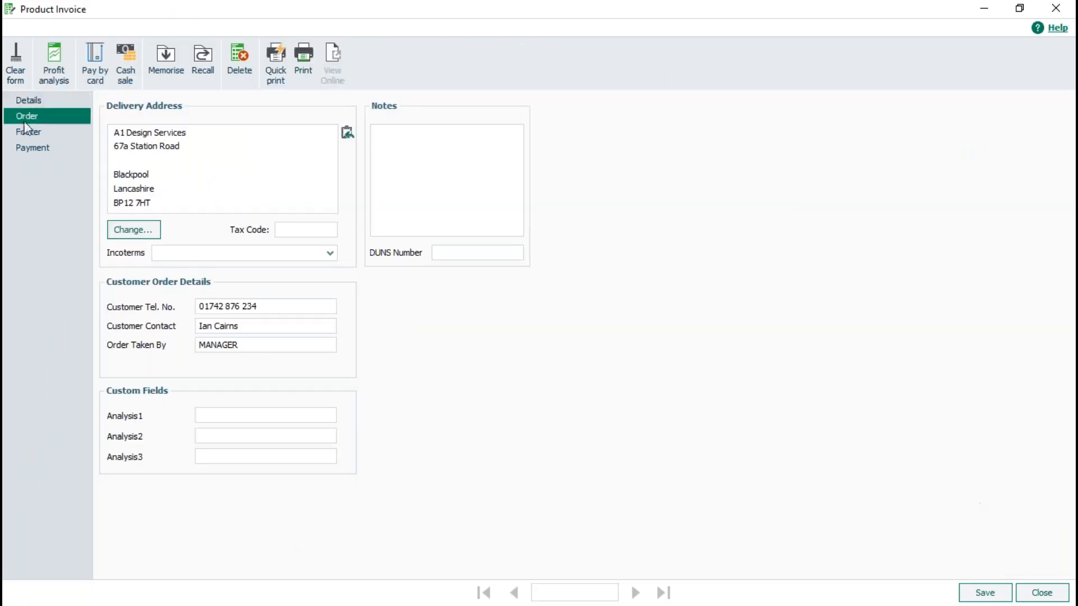
- Enter SM in the Analysis1 custom field of the A1 Design Services invoice, then save the invoice and close the form
{"action": "left_click", "coordinate": [223, 416]}
{"action": "type", "text": "O"}
{"action": "key", "text": "BackSpace"}
{"action": "type", "text": "SM"}
{"action": "left_click", "coordinate": [984, 596]}
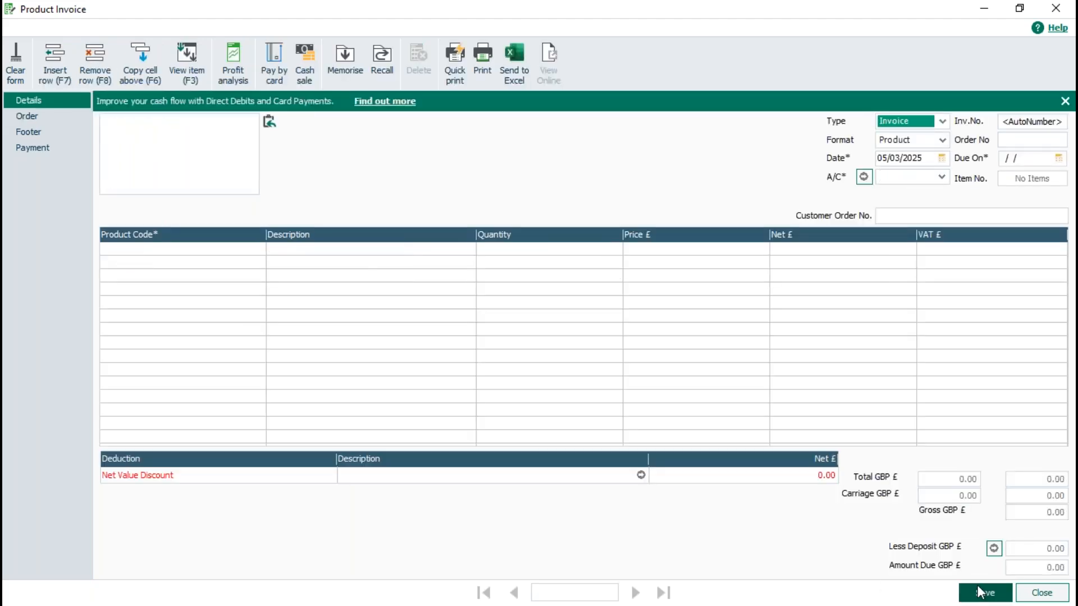
{"action": "left_click", "coordinate": [1042, 594]}
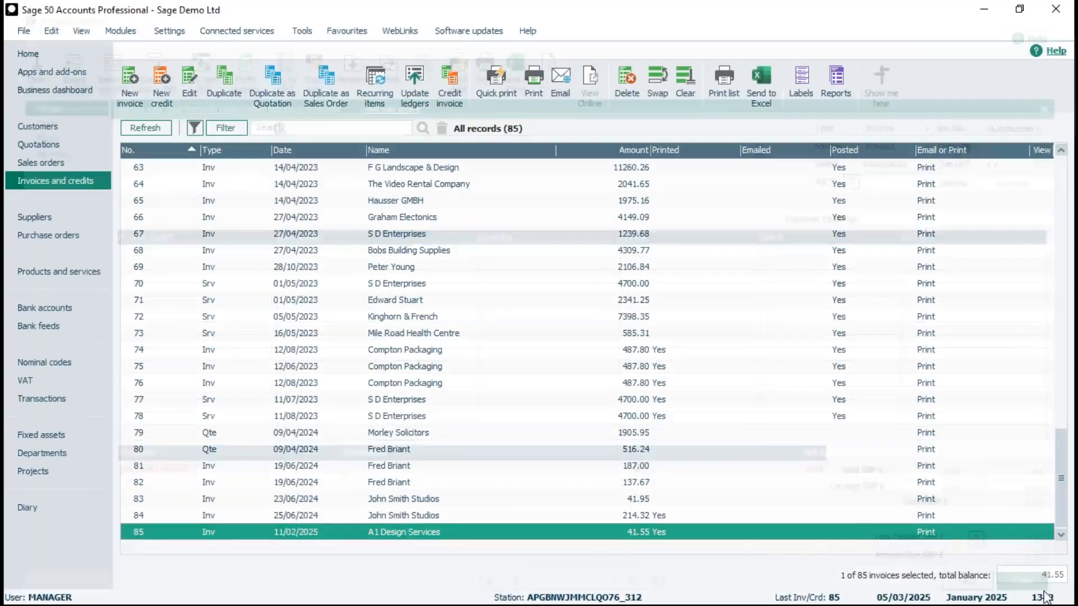
- Filter the invoice list where Analysis 1 Is Equal To SM, apply it, and close the filter
{"action": "left_click", "coordinate": [225, 128]}
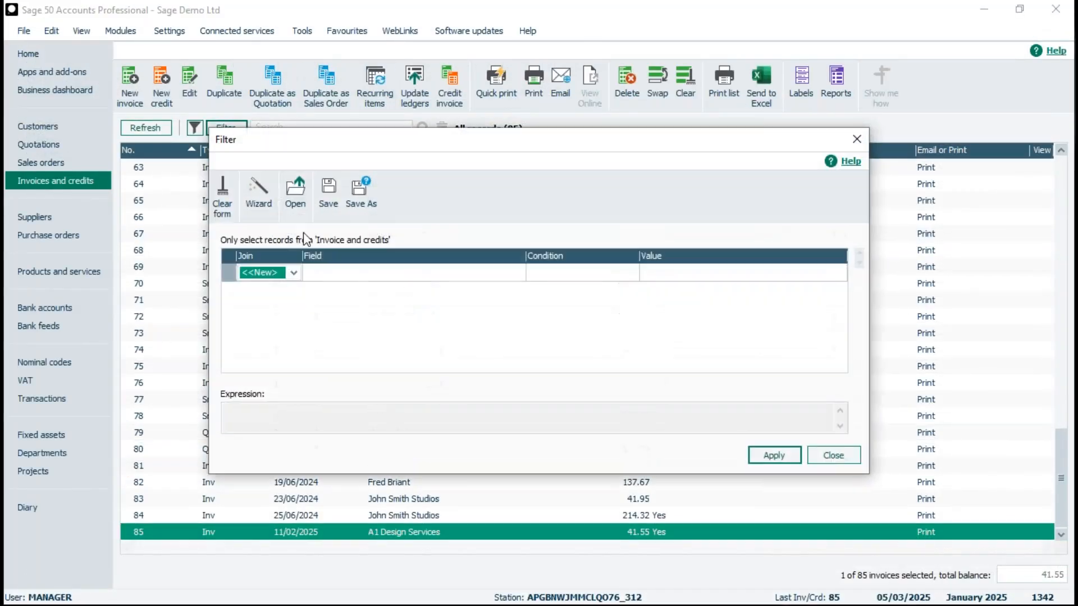
{"action": "left_click", "coordinate": [293, 273]}
{"action": "left_click", "coordinate": [264, 299]}
{"action": "left_click", "coordinate": [353, 274]}
{"action": "left_click", "coordinate": [517, 273]}
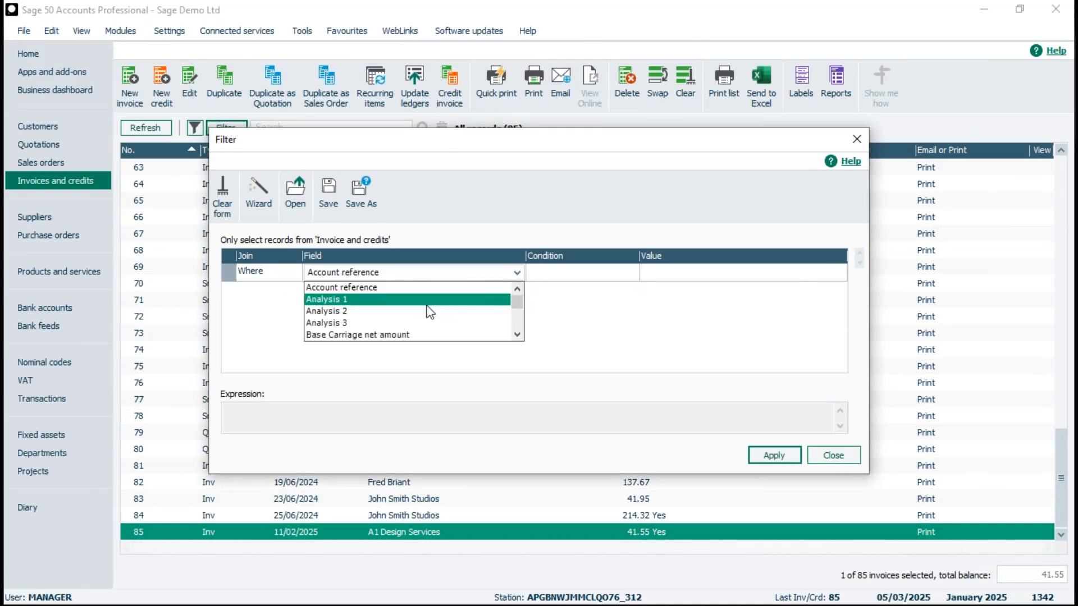
{"action": "left_click", "coordinate": [342, 301]}
{"action": "left_click", "coordinate": [543, 276]}
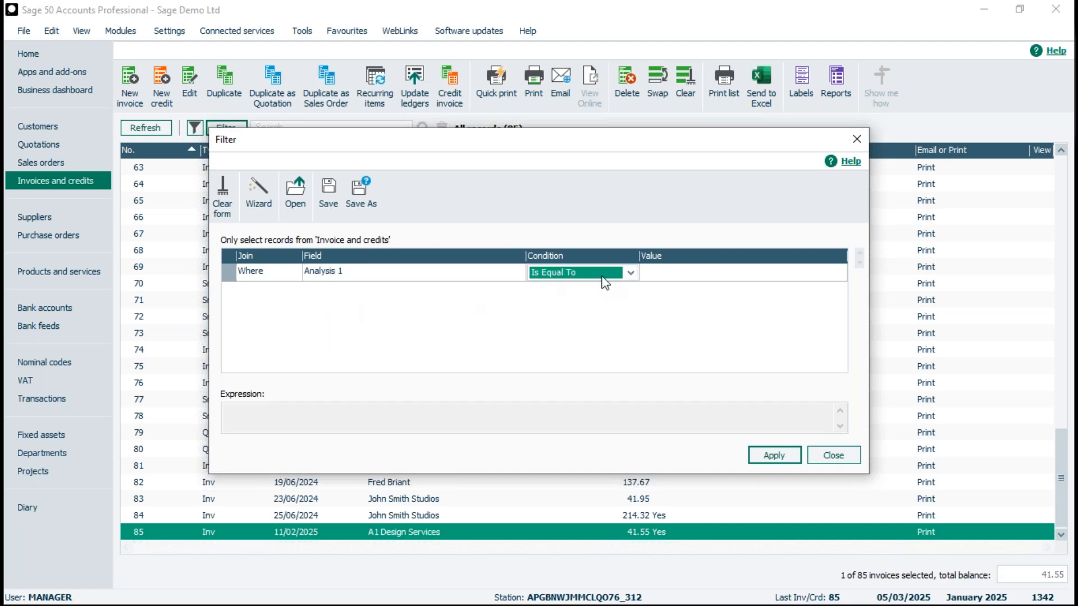
{"action": "left_click", "coordinate": [660, 280]}
{"action": "type", "text": "SM"}
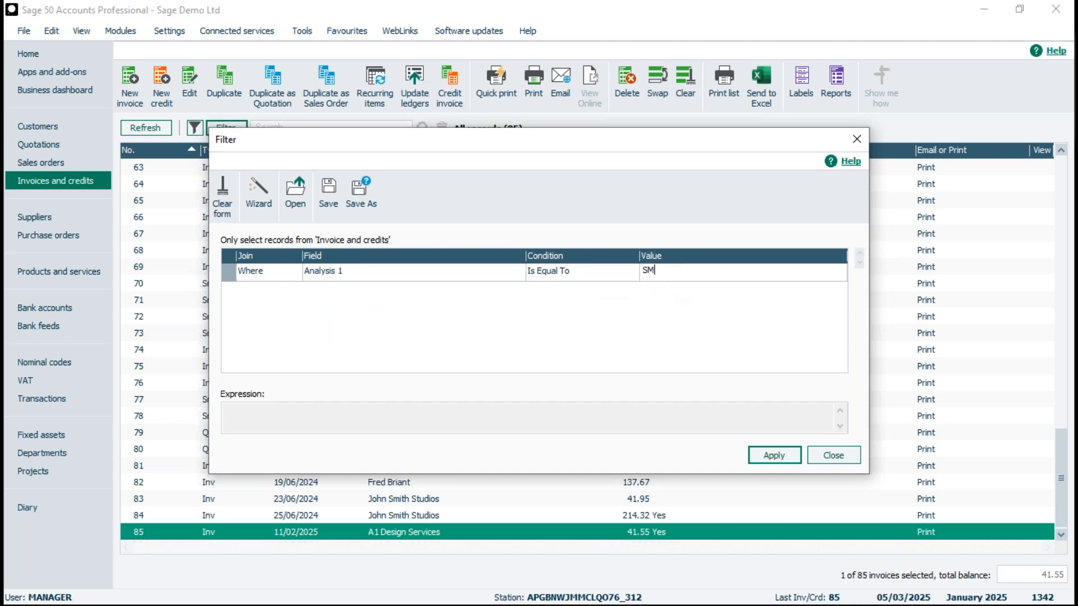
{"action": "left_click", "coordinate": [783, 455]}
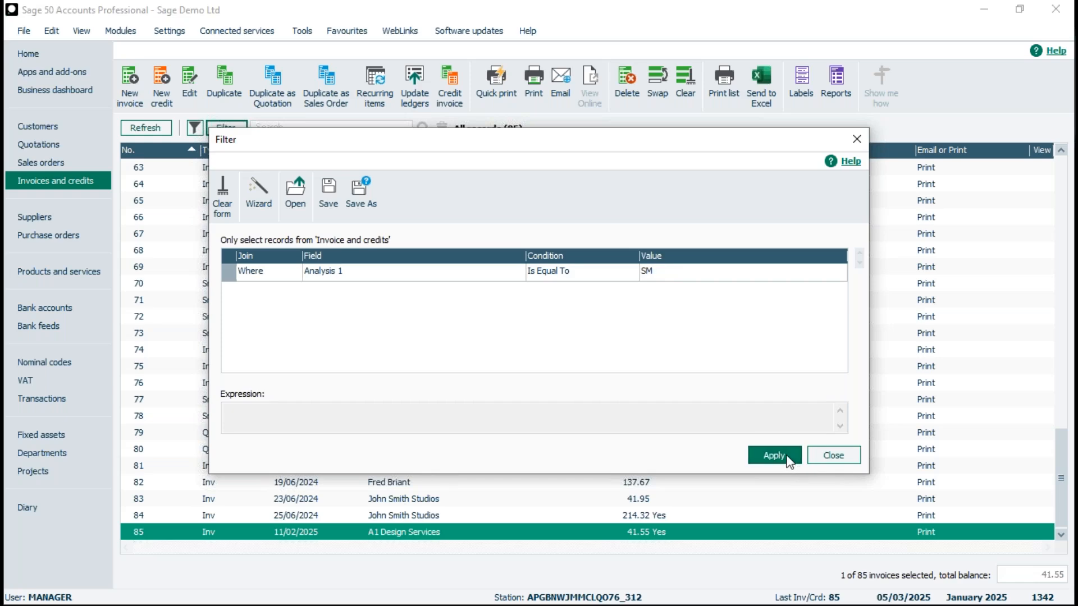
{"action": "left_click", "coordinate": [834, 455]}
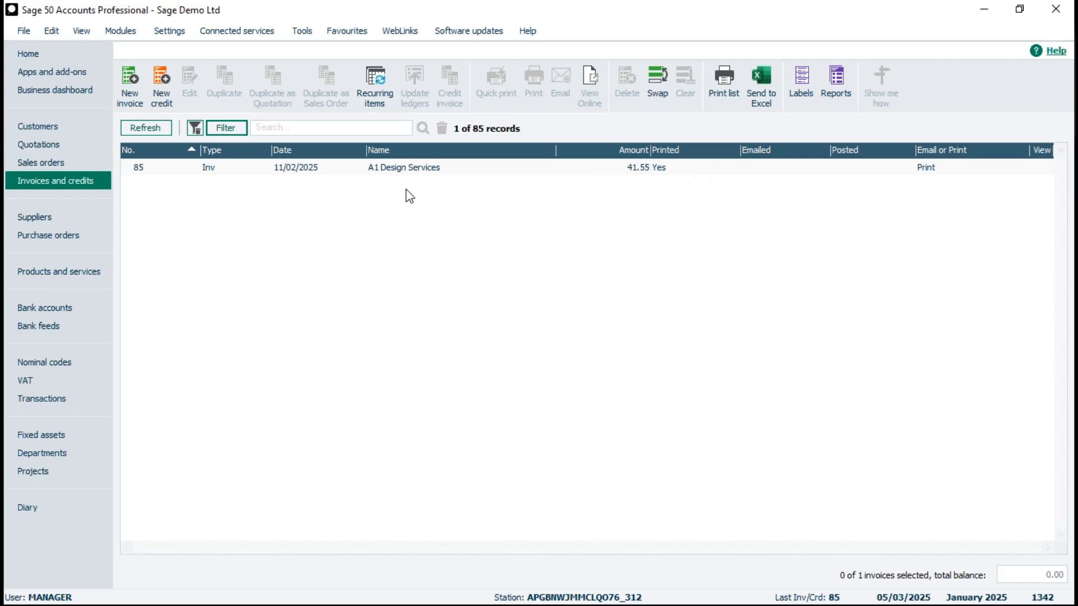
- Remove the filter from the customer list and review the custom fields in the A1 Design Services record's defaults, closing the record unchanged
{"action": "left_click", "coordinate": [36, 128]}
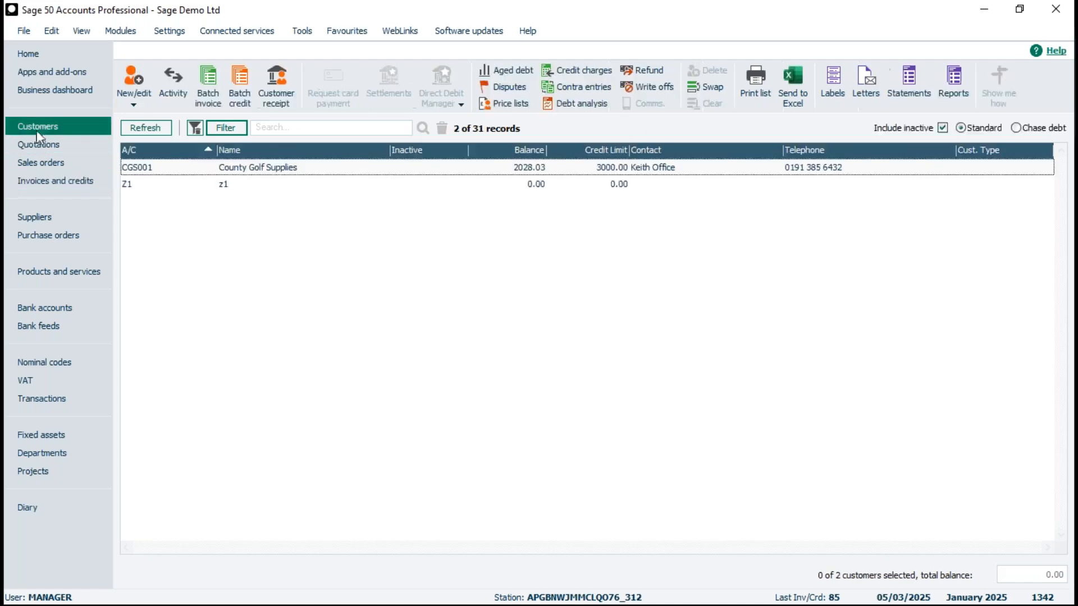
{"action": "left_click", "coordinate": [194, 129]}
{"action": "double_click", "coordinate": [188, 168]}
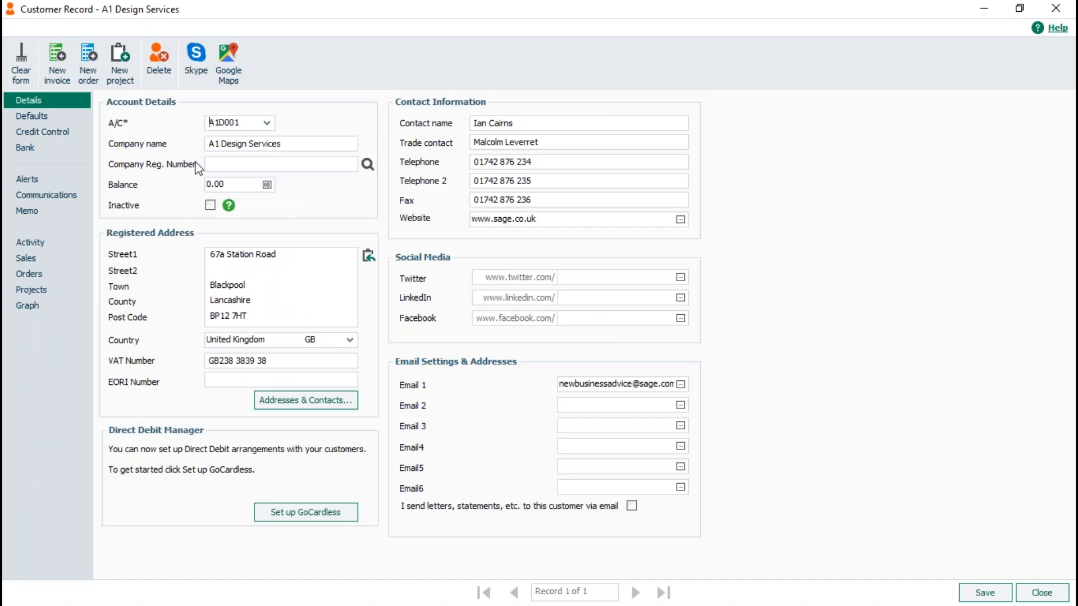
{"action": "left_click", "coordinate": [32, 116]}
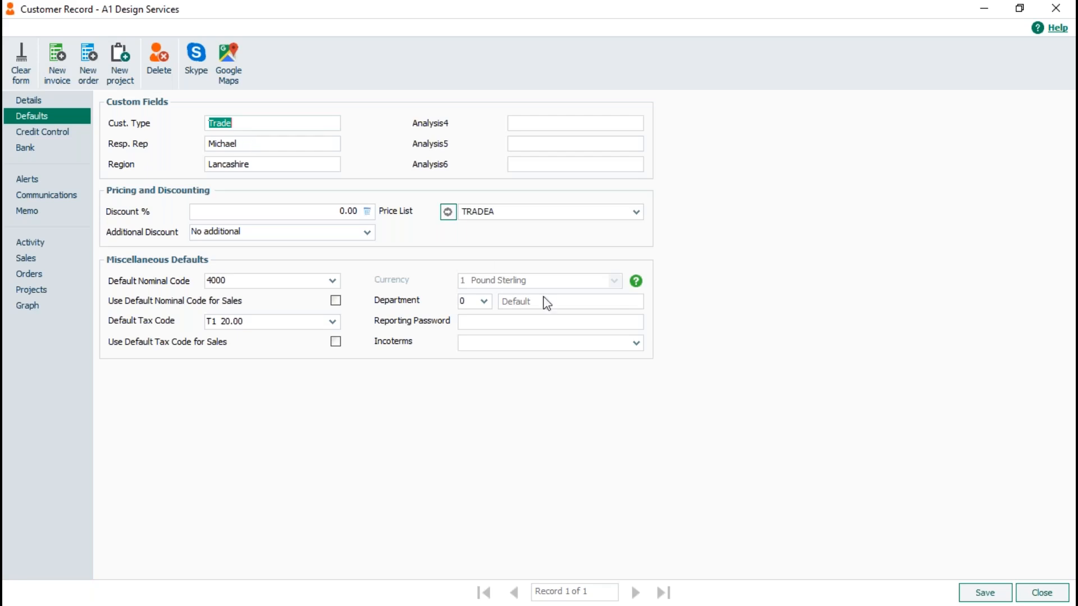
{"action": "left_click", "coordinate": [1040, 597]}
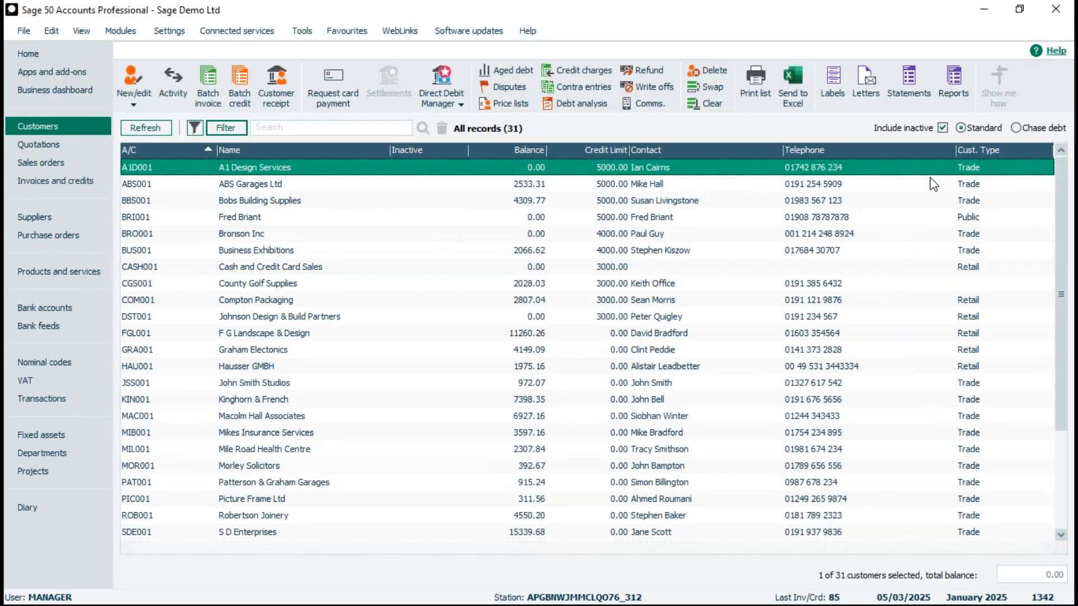
- Add the Resp. Rep column to the customer list
{"action": "right_click", "coordinate": [969, 152]}
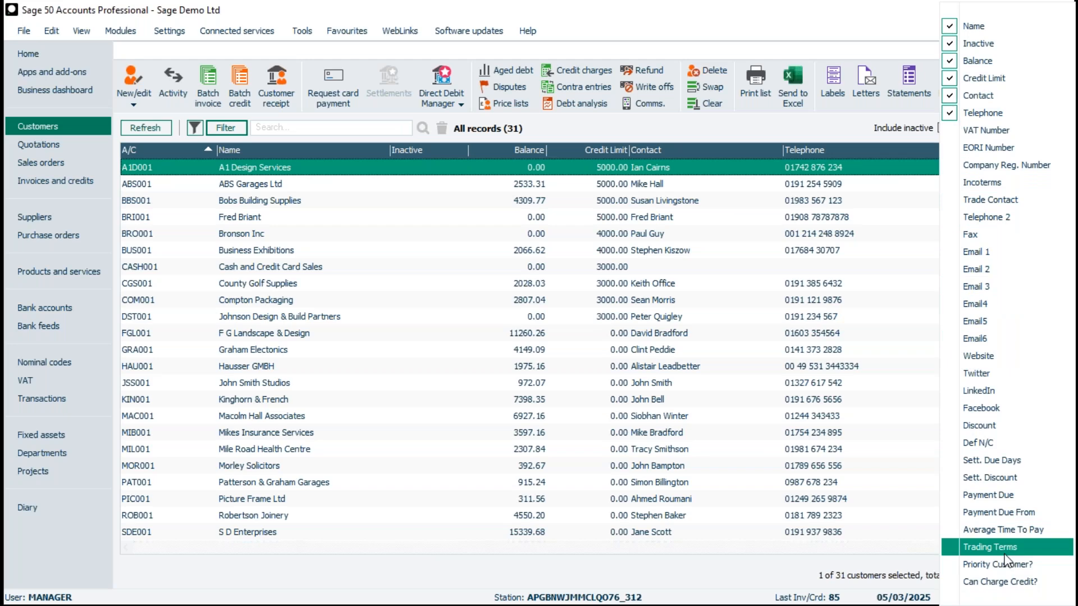
{"action": "left_click", "coordinate": [958, 599]}
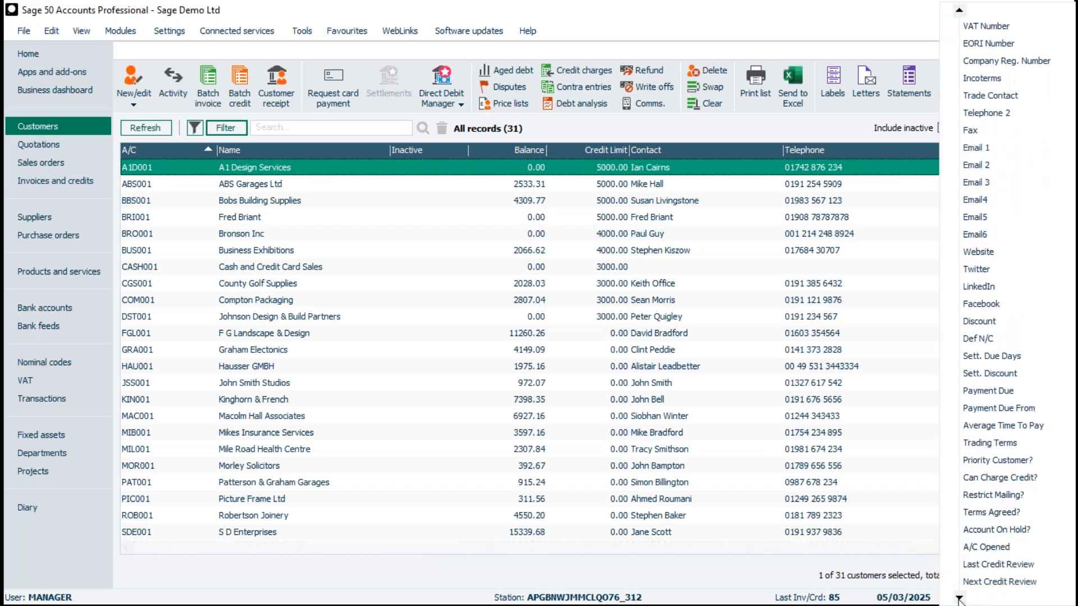
{"action": "left_click", "coordinate": [980, 478]}
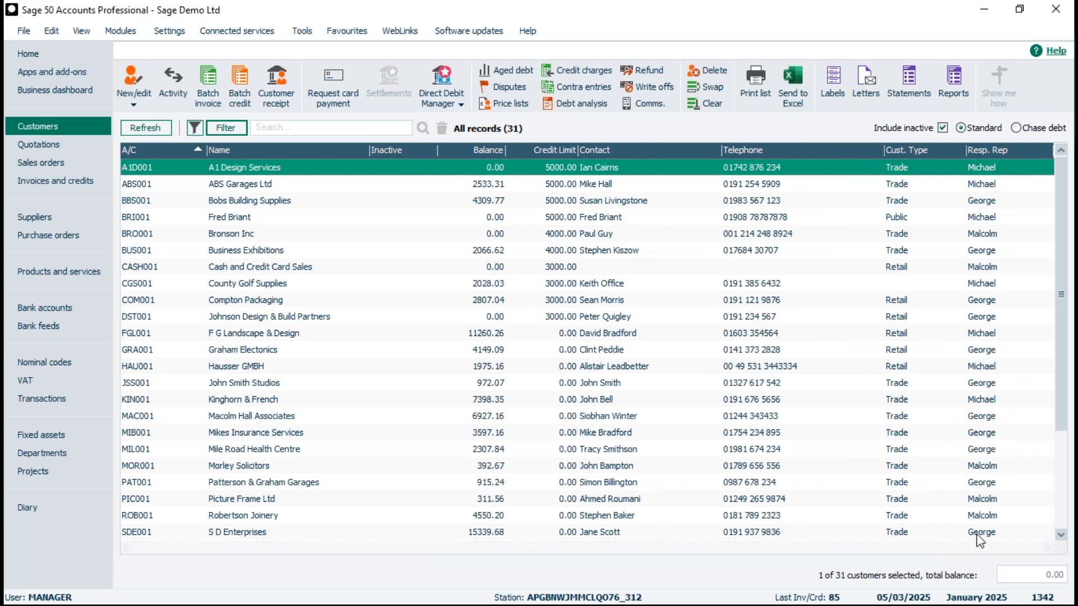
- Change the field in the customer list filter to Resp. Rep
{"action": "left_click", "coordinate": [234, 129]}
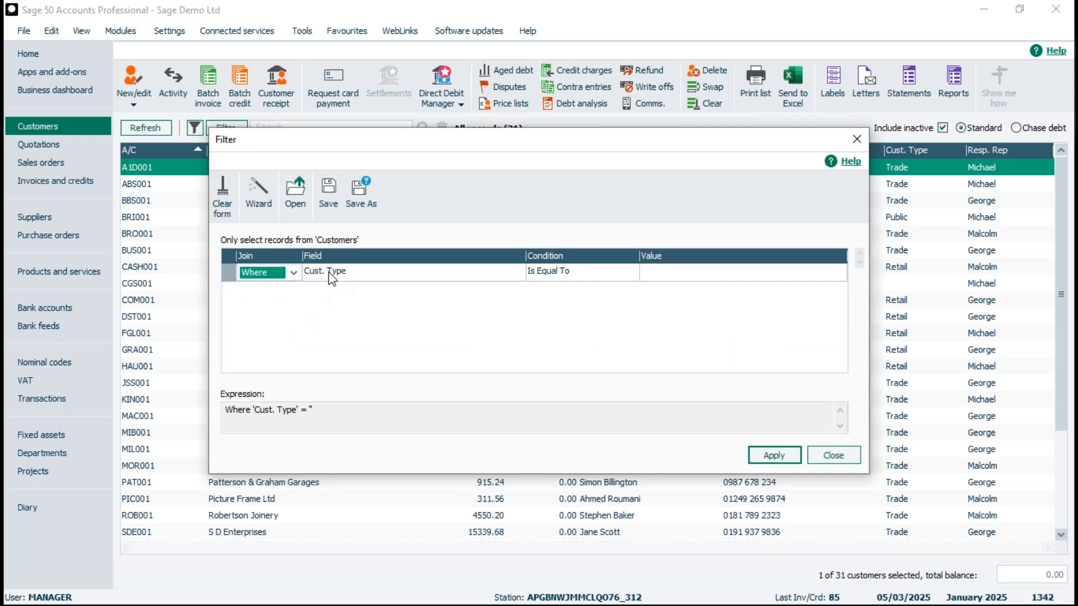
{"action": "left_click", "coordinate": [332, 274]}
{"action": "left_click", "coordinate": [517, 272]}
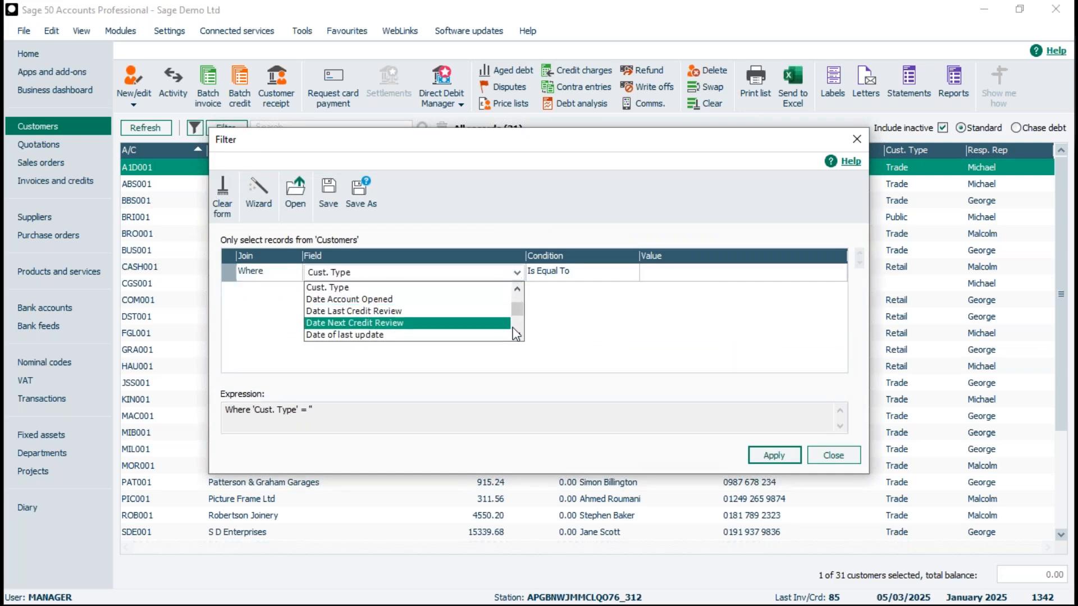
{"action": "scroll", "coordinate": [517, 314], "scroll_direction": "down", "scroll_amount": 5}
{"action": "scroll", "coordinate": [517, 295], "scroll_direction": "up", "scroll_amount": 5}
{"action": "left_click", "coordinate": [517, 289]}
{"action": "left_click", "coordinate": [517, 290]}
{"action": "left_click", "coordinate": [517, 290]}
{"action": "left_click", "coordinate": [517, 290]}
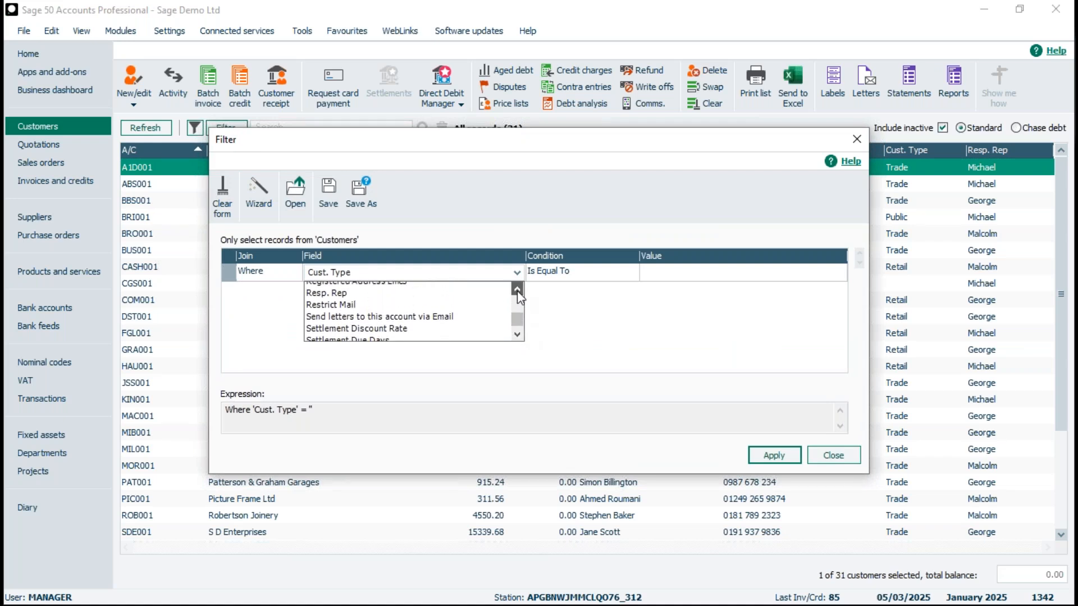
{"action": "left_click", "coordinate": [515, 335]}
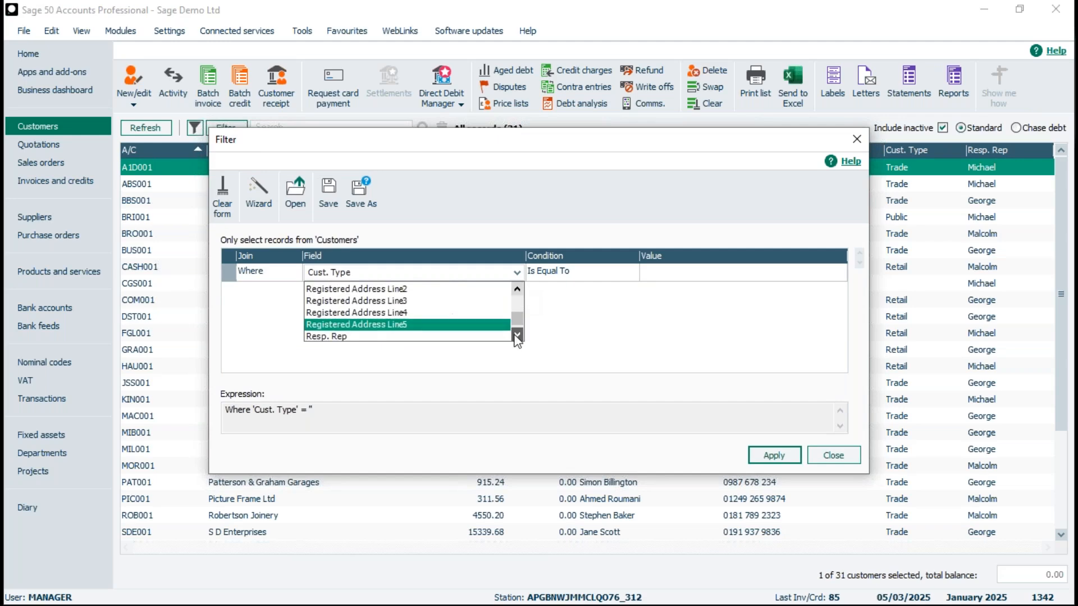
{"action": "left_click", "coordinate": [506, 336]}
- Enter the first name of A1 Design Services' current rep as the Resp. Rep filter value, apply it, and close the filter
{"action": "left_click", "coordinate": [671, 270]}
{"action": "type", "text": "Michs"}
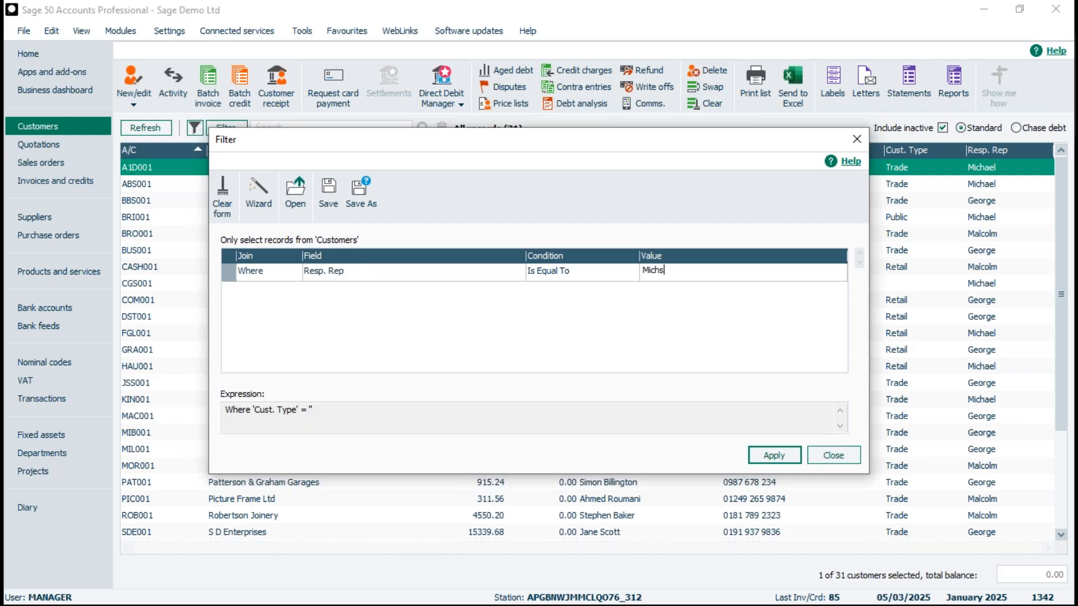
{"action": "key", "text": "BackSpace"}
{"action": "type", "text": "ael"}
{"action": "left_click", "coordinate": [775, 456]}
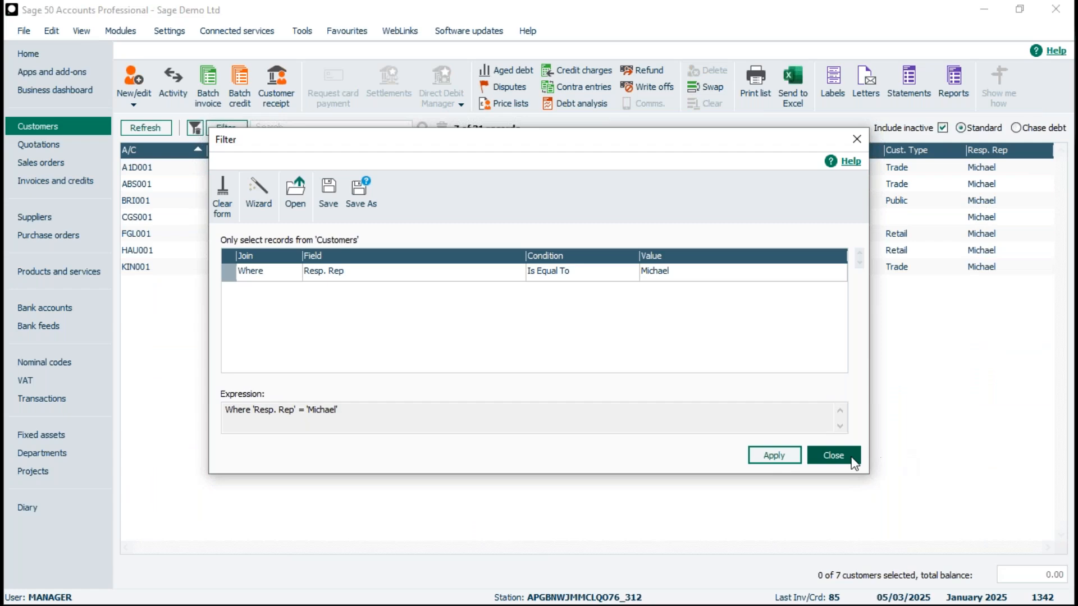
{"action": "left_click", "coordinate": [833, 456]}
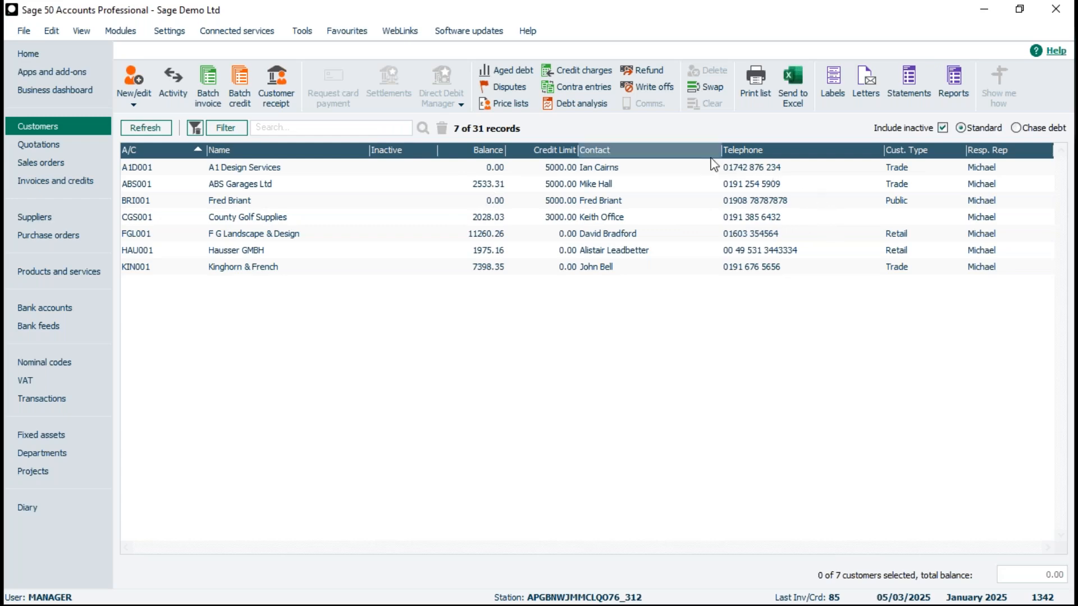
- Select all the filtered customers and open the defaults in their batch changes record
{"action": "left_click", "coordinate": [724, 88]}
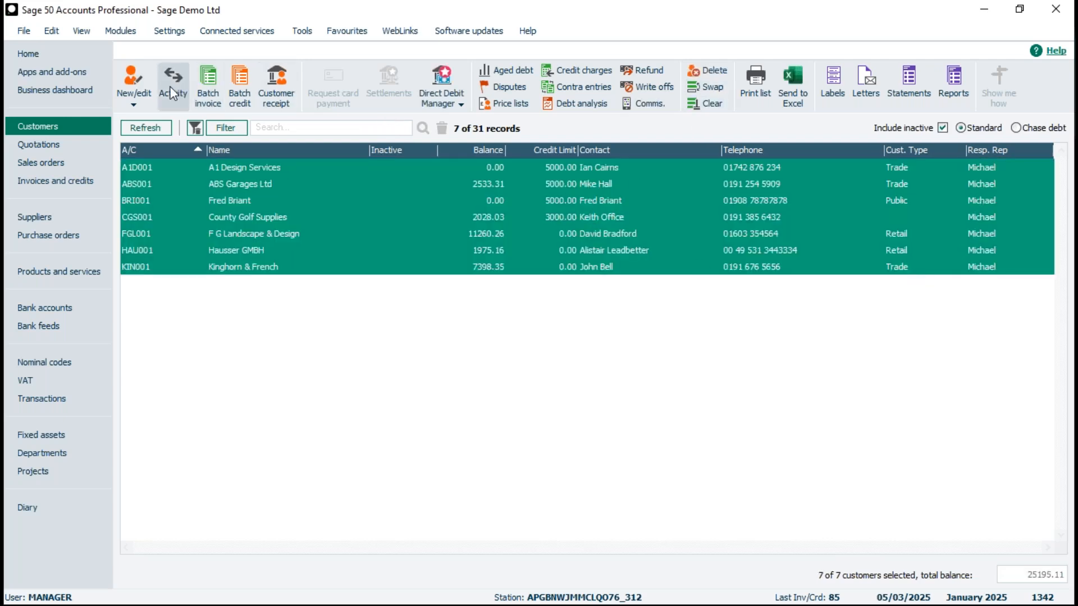
{"action": "left_click", "coordinate": [134, 100]}
{"action": "left_click", "coordinate": [150, 194]}
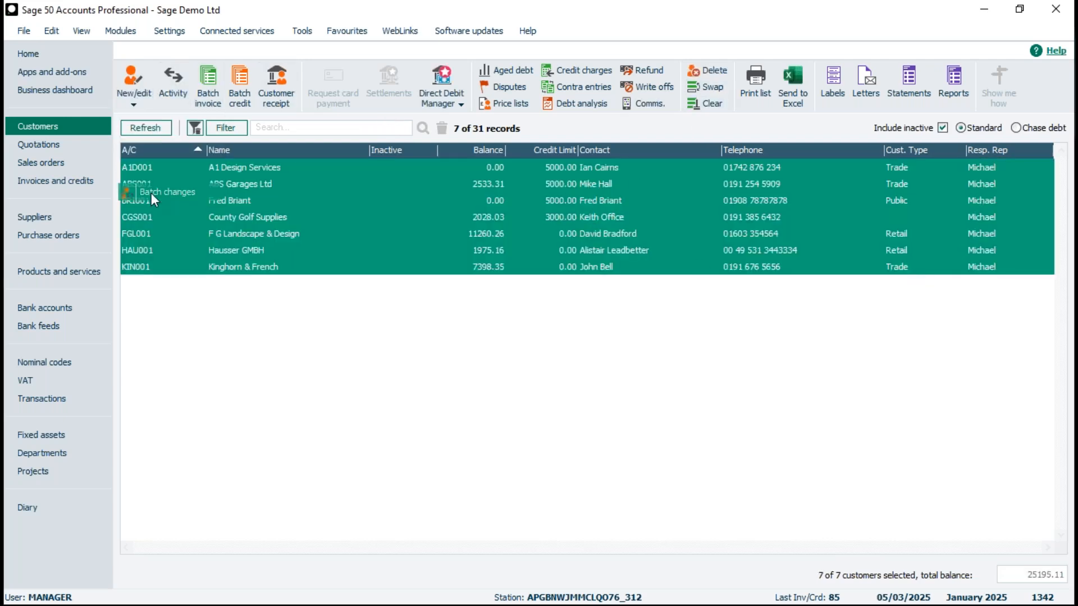
{"action": "left_click", "coordinate": [44, 115]}
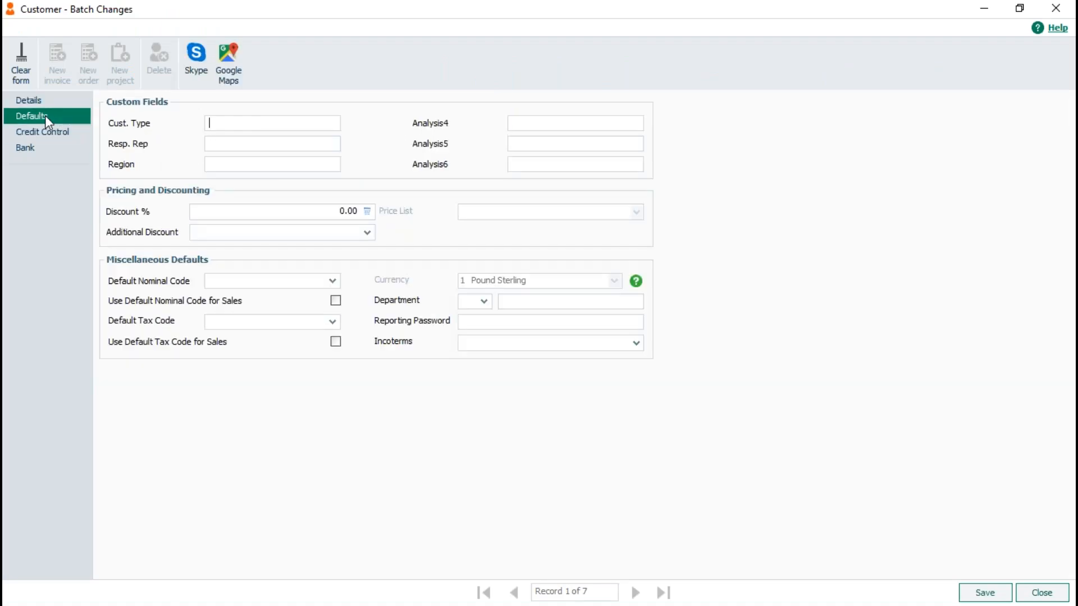
- Set Resp. Rep to the new rep's first name for all selected customers and save the batch change
{"action": "left_click", "coordinate": [222, 147]}
{"action": "type", "text": "Matt"}
{"action": "key", "text": "Return"}
{"action": "left_click", "coordinate": [987, 594]}
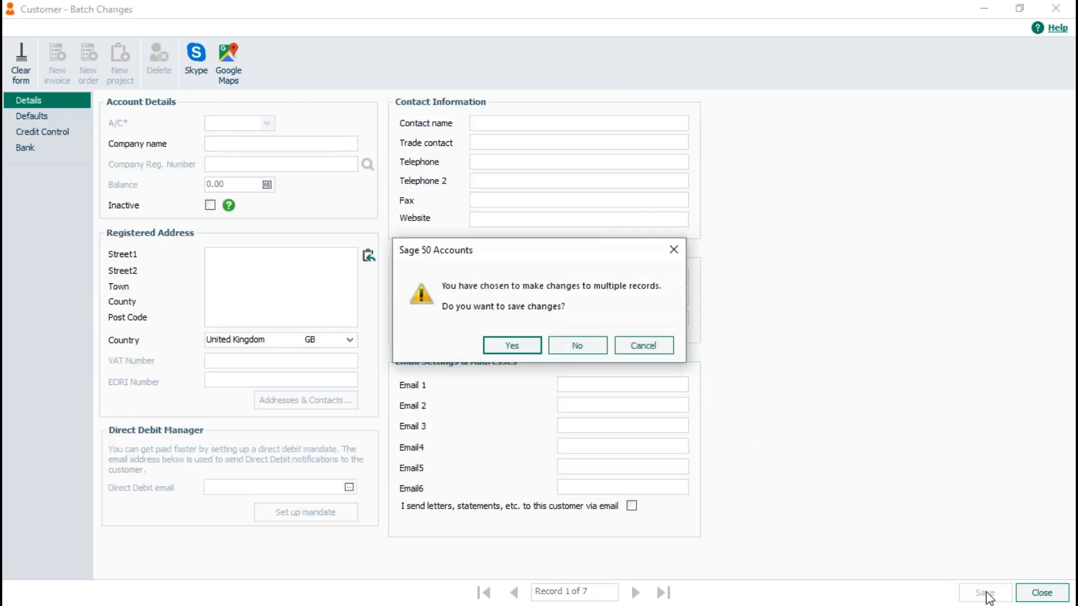
{"action": "left_click", "coordinate": [512, 346]}
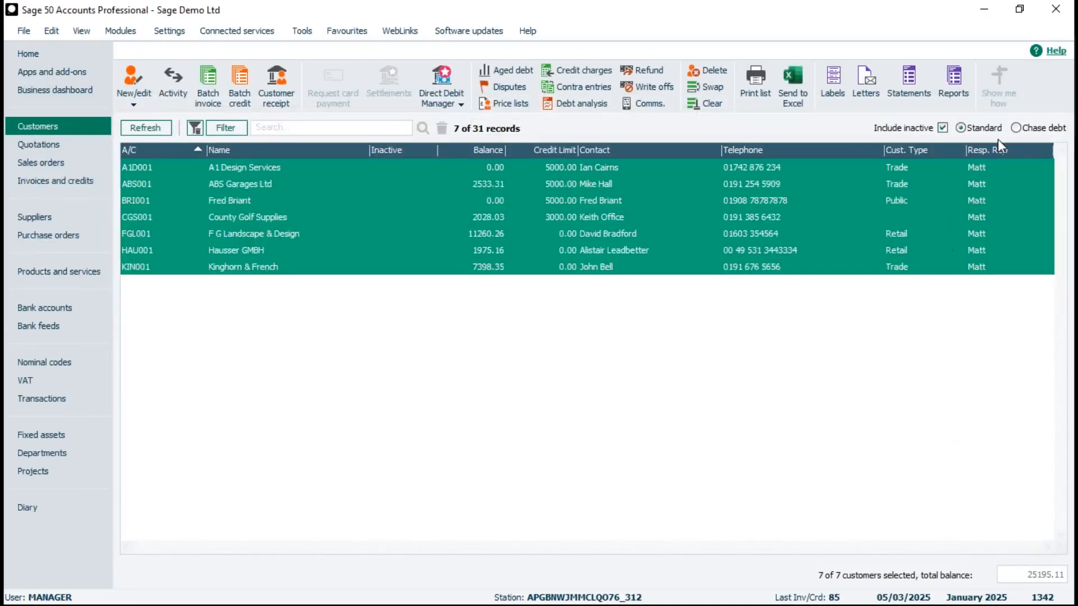
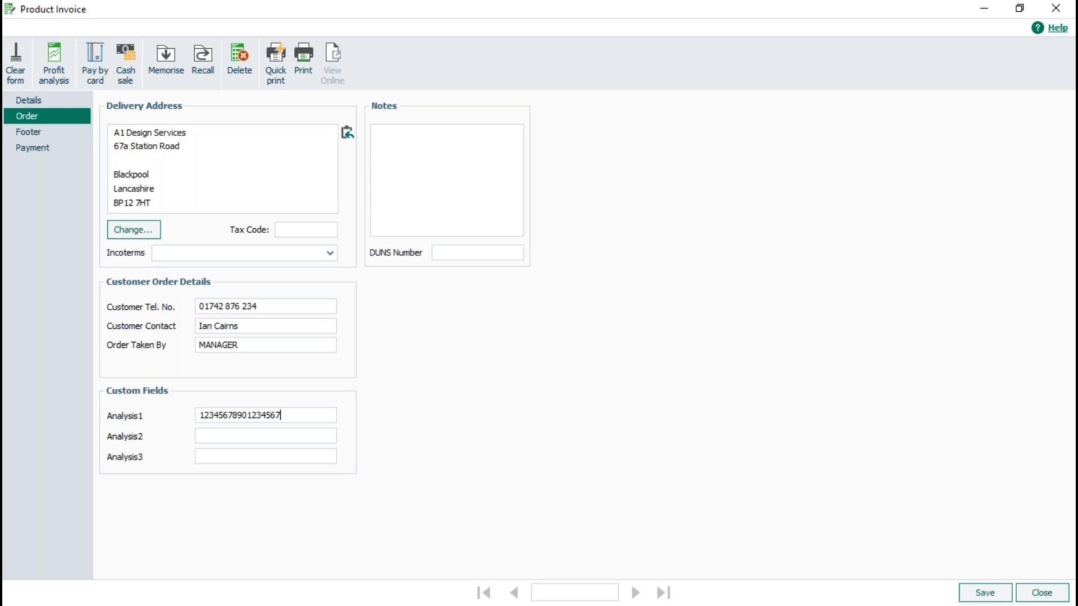
{"action": "type", "text": "23456789"}
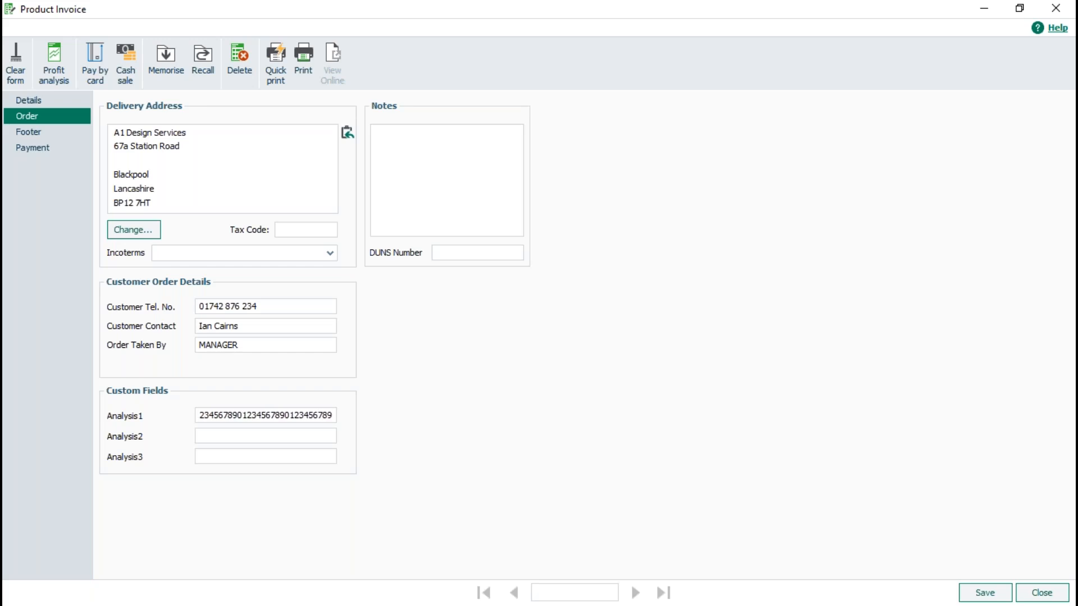
{"action": "type", "text": "0"}
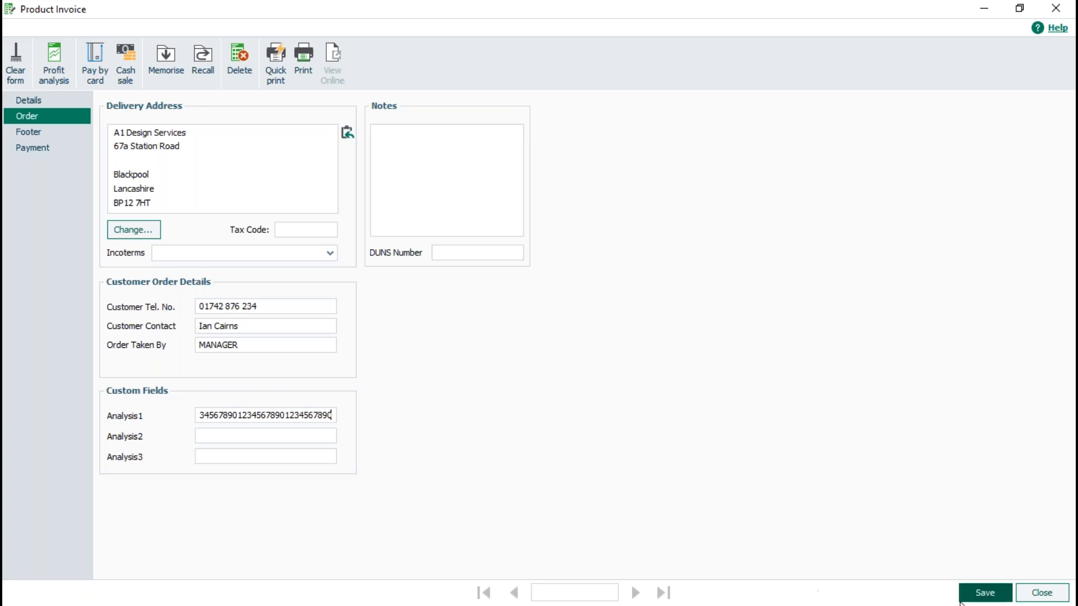
{"action": "left_click", "coordinate": [1041, 593]}
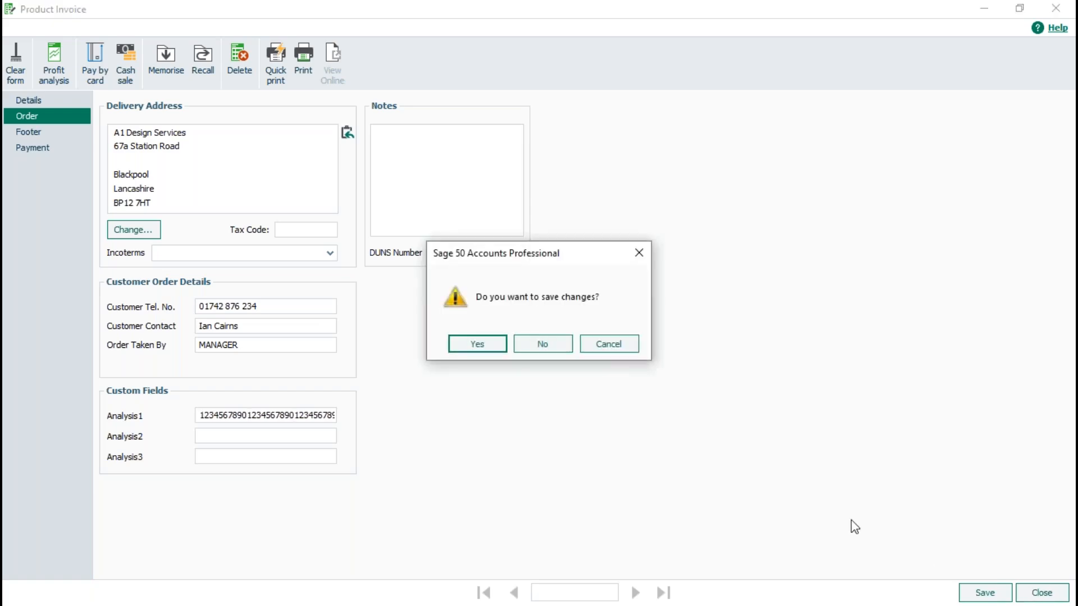
{"action": "left_click", "coordinate": [540, 342]}
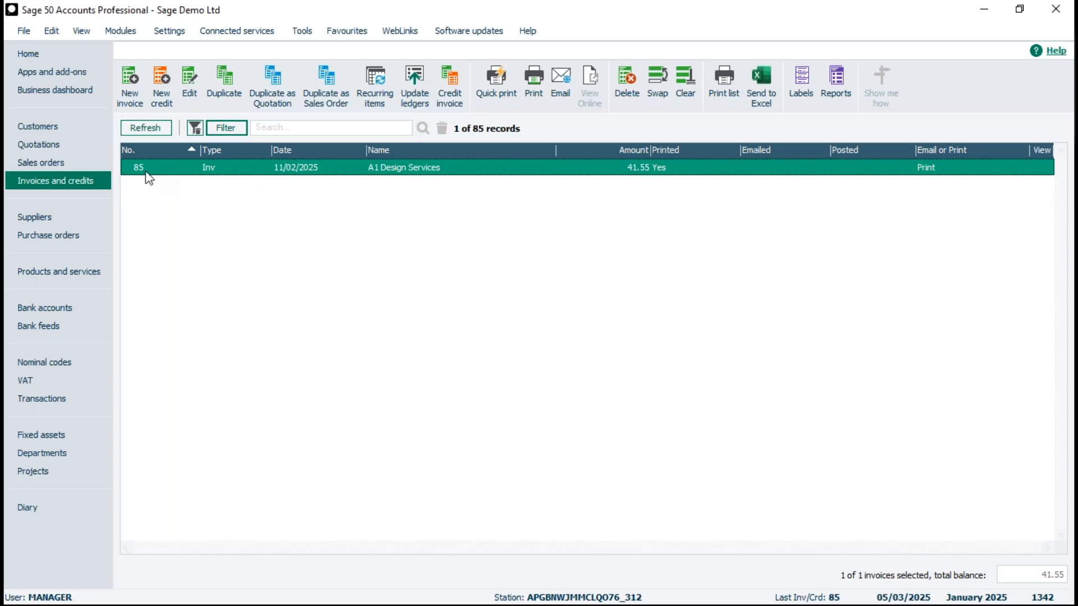
- Toggle the invoice list filter off and back on, and open the filter to examine its Analysis 1 criterion
{"action": "double_click", "coordinate": [259, 172]}
{"action": "left_click", "coordinate": [194, 129]}
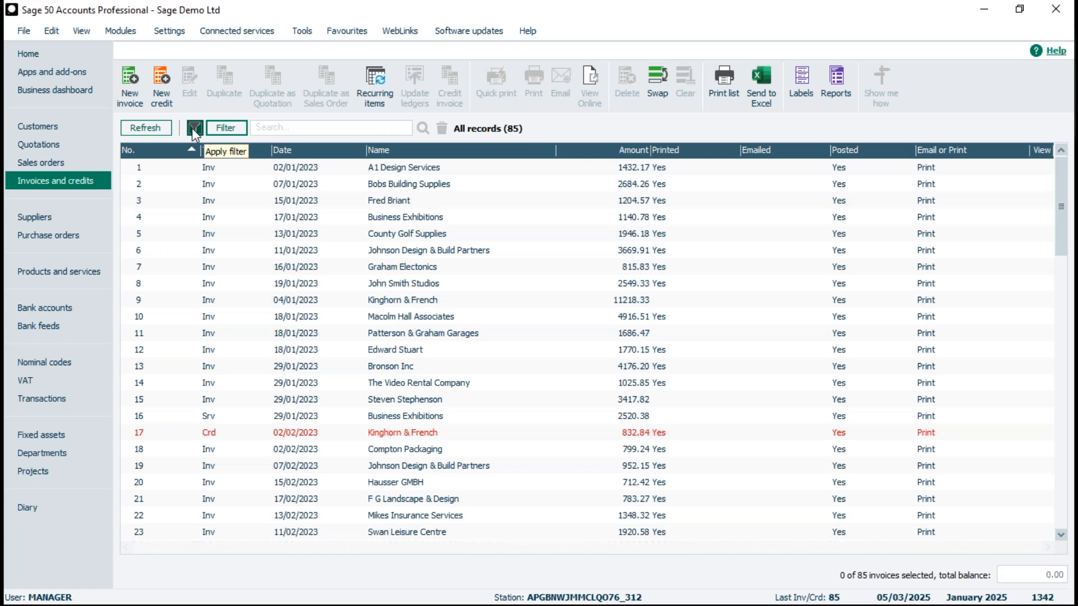
{"action": "left_click", "coordinate": [194, 129]}
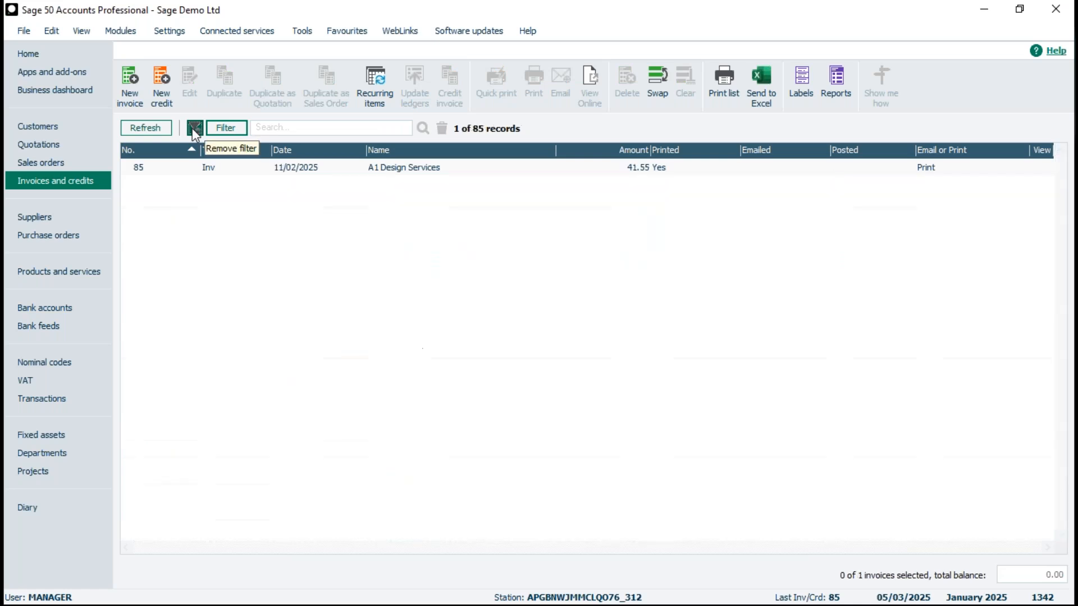
{"action": "left_click", "coordinate": [222, 125]}
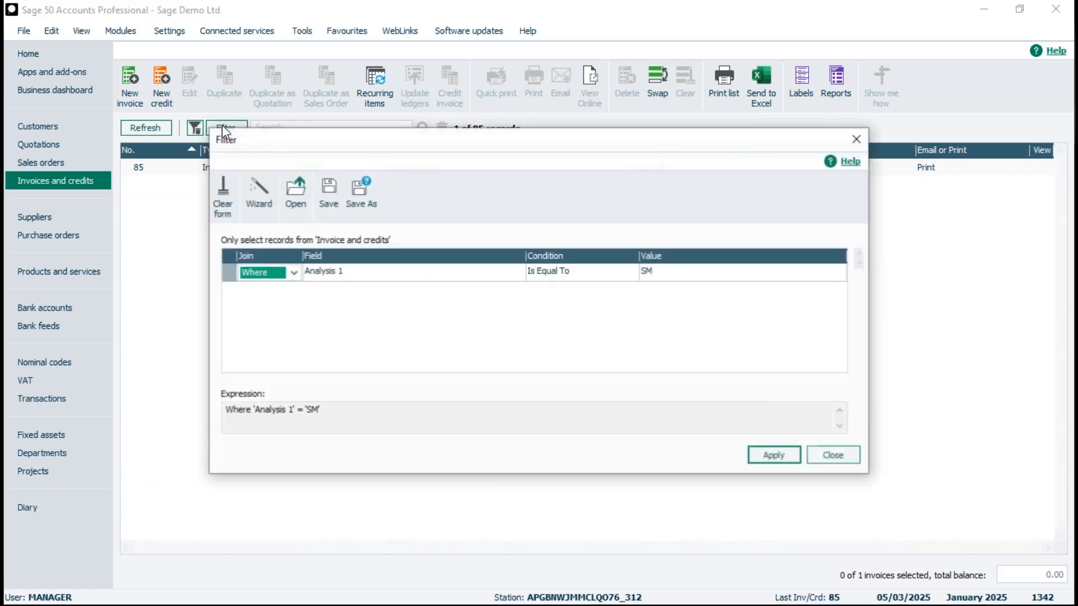
- Clear the criteria from the invoice list filter, apply the empty filter and close it
{"action": "left_click", "coordinate": [223, 194]}
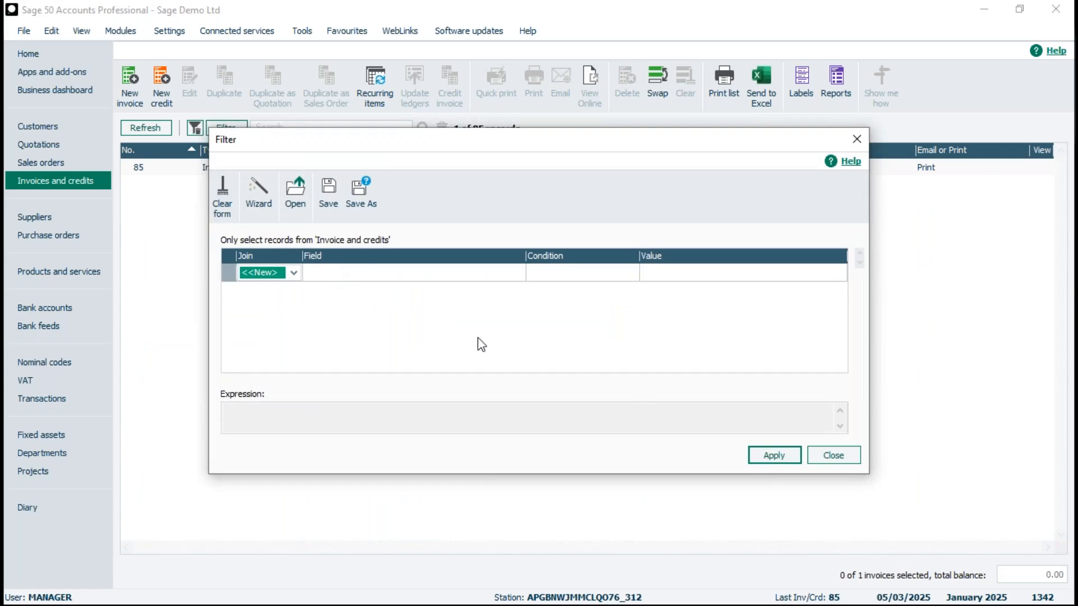
{"action": "left_click", "coordinate": [775, 456]}
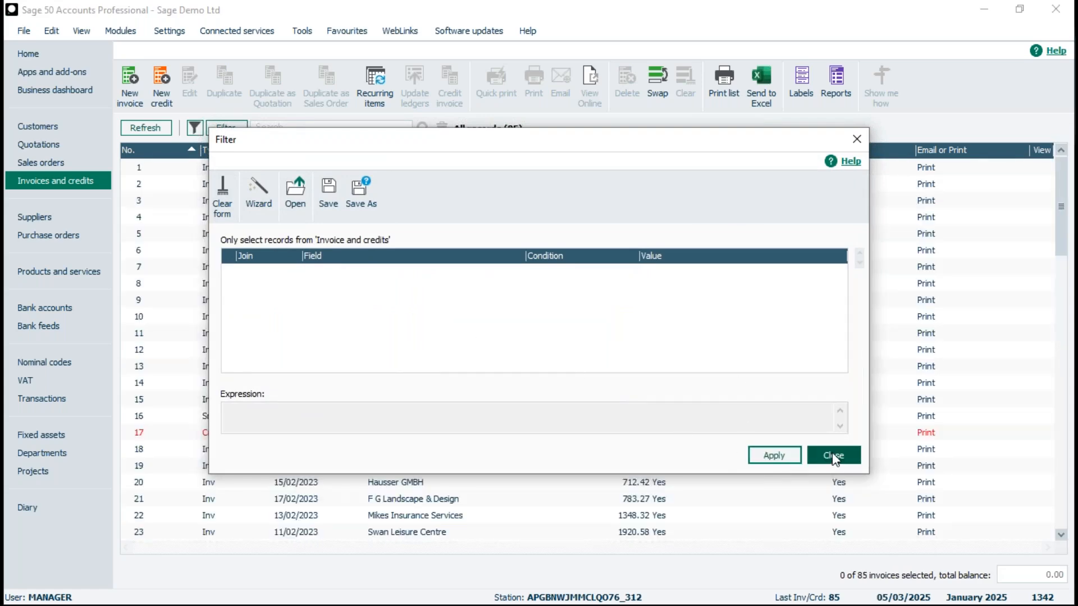
{"action": "left_click", "coordinate": [832, 454]}
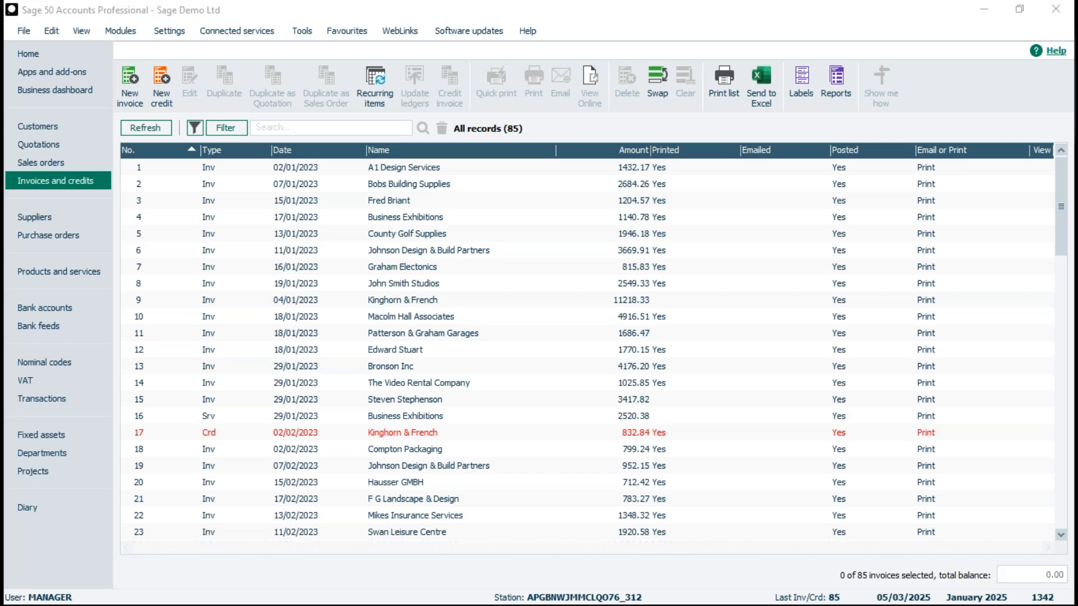
- Display the customer list, examine its available columns, and reset them to the defaults
{"action": "left_click", "coordinate": [56, 127]}
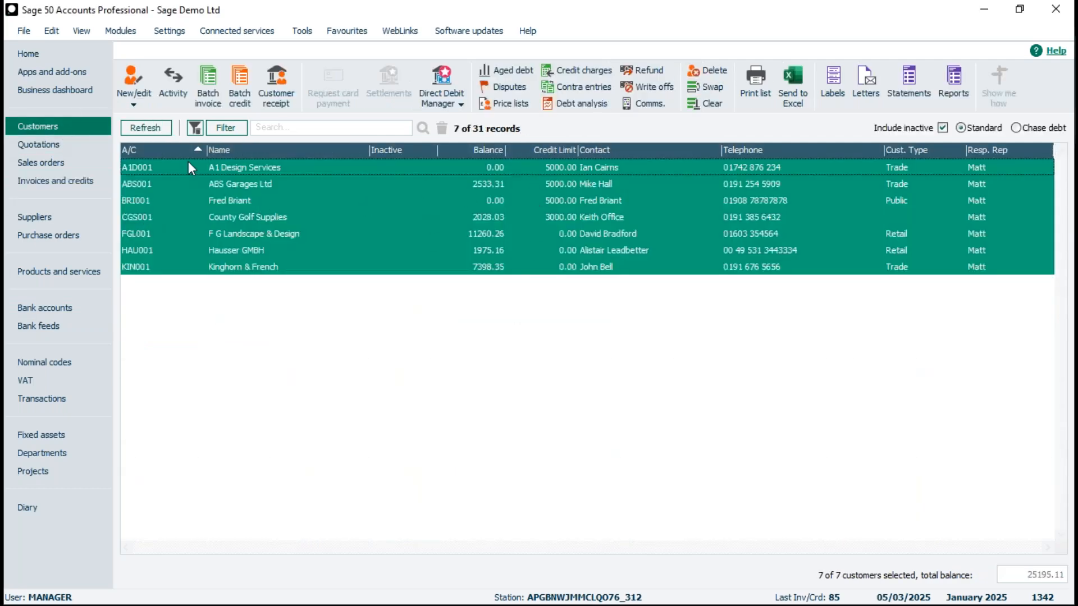
{"action": "right_click", "coordinate": [631, 147]}
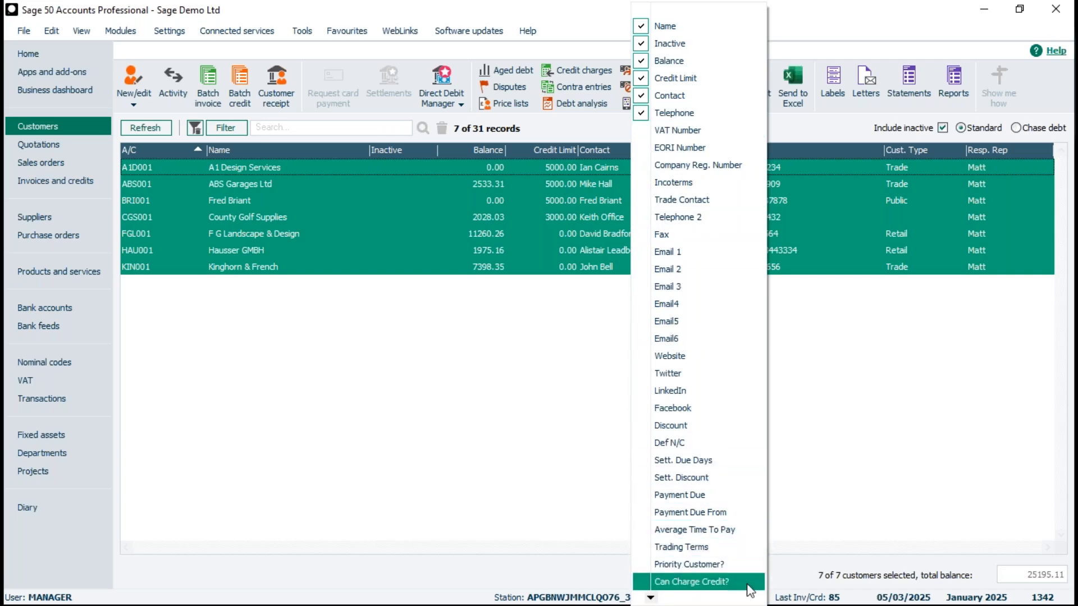
{"action": "mouse_move", "coordinate": [651, 599]}
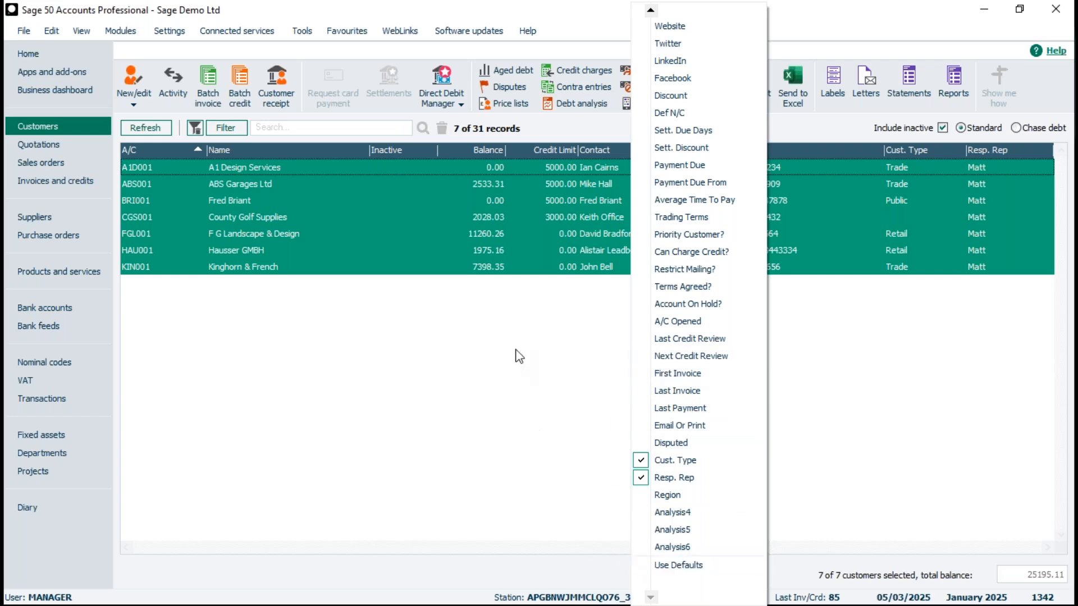
{"action": "left_click", "coordinate": [669, 567]}
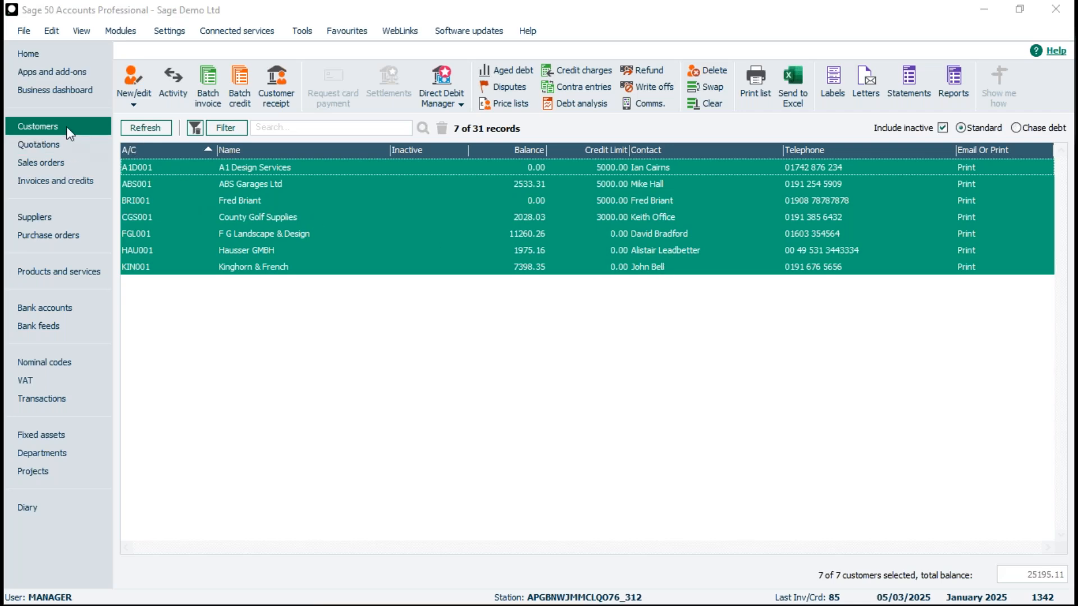
- View the email labels in the A1 Design Services customer record, close it, and open the email label settings in the Configuration Editor
{"action": "double_click", "coordinate": [251, 165]}
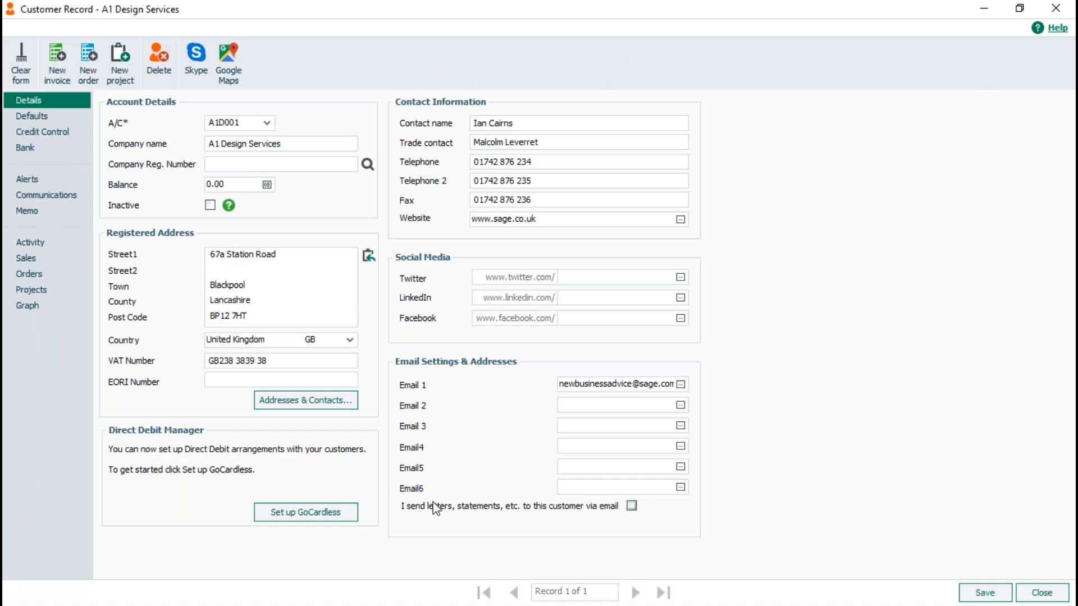
{"action": "left_click", "coordinate": [1066, 594]}
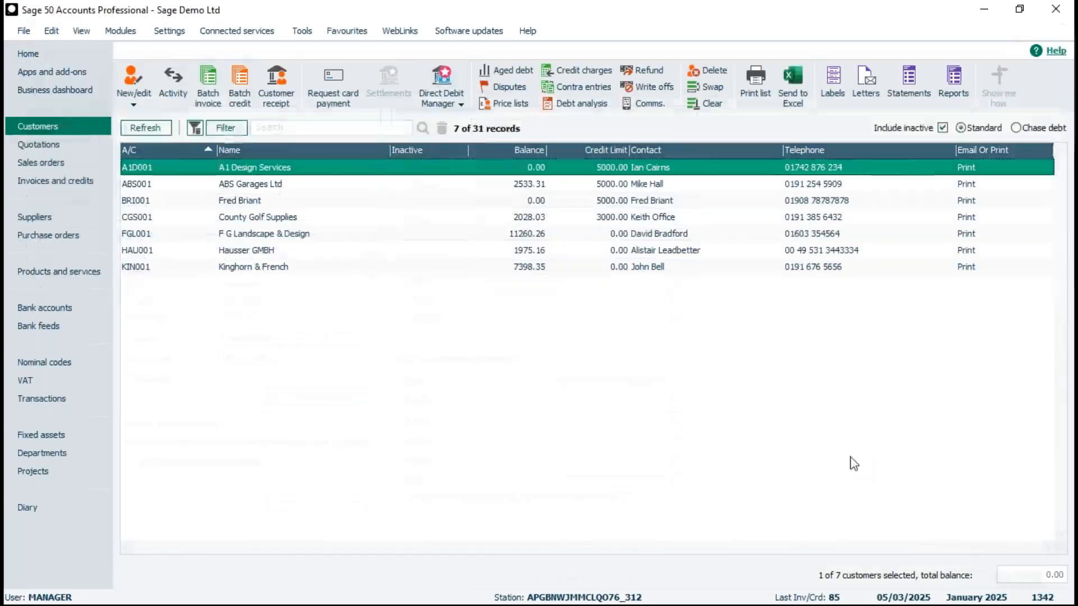
{"action": "left_click", "coordinate": [169, 31]}
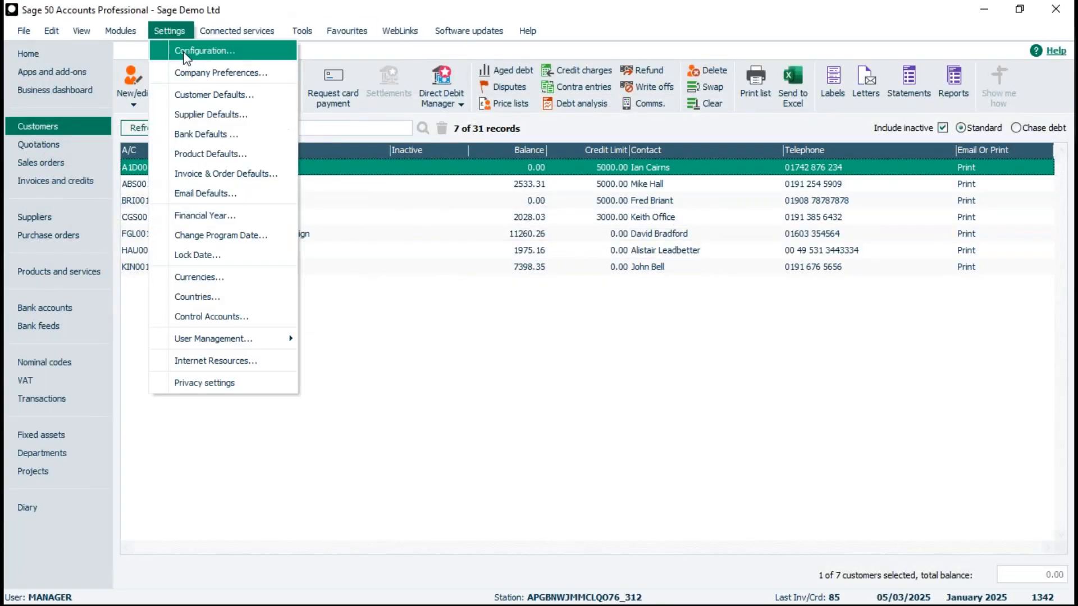
{"action": "left_click", "coordinate": [186, 53]}
{"action": "left_click", "coordinate": [589, 351]}
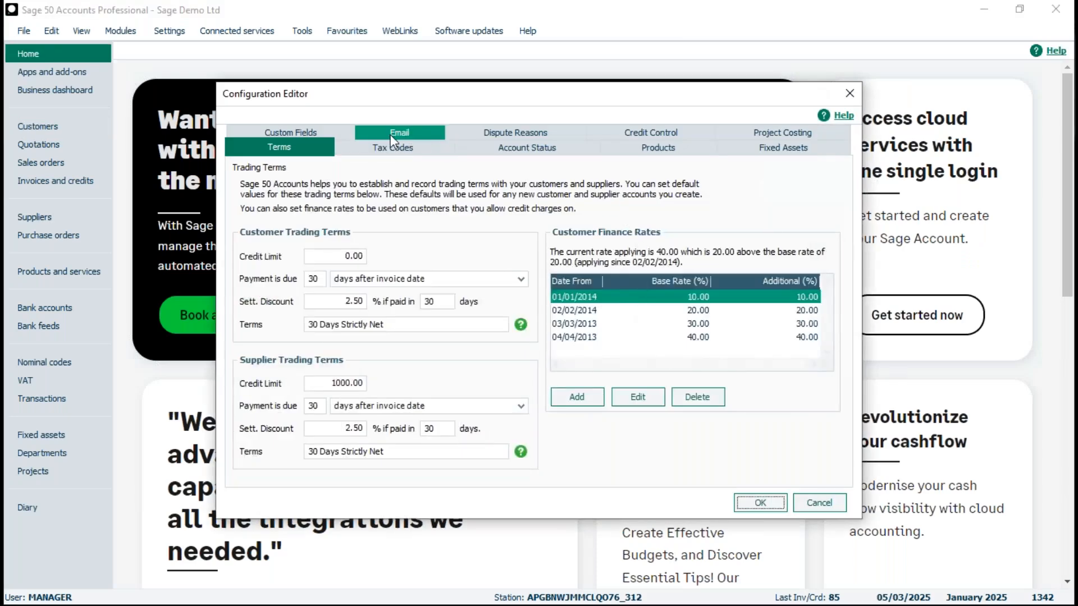
{"action": "left_click", "coordinate": [396, 132]}
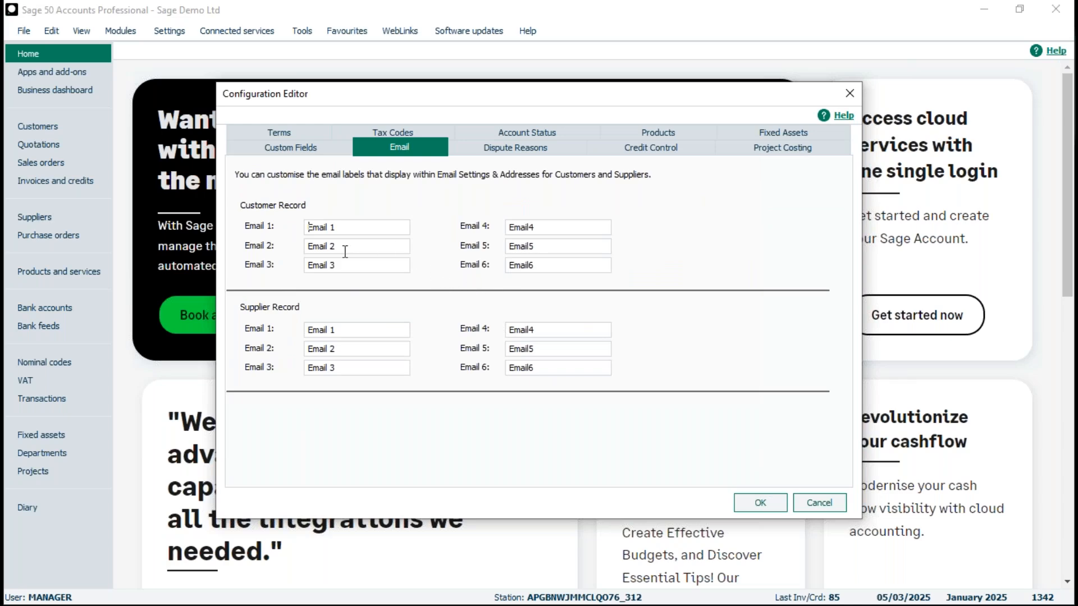
- Rename the customer record's Email 2 label to Statement and save the configuration
{"action": "left_click_drag", "start_coordinate": [344, 247], "coordinate": [308, 246]}
{"action": "type", "text": "Statemenrt"}
{"action": "key", "text": "BackSpace"}
{"action": "key", "text": "BackSpace"}
{"action": "key", "text": "BackSpace"}
{"action": "type", "text": "nt"}
{"action": "left_click", "coordinate": [753, 502]}
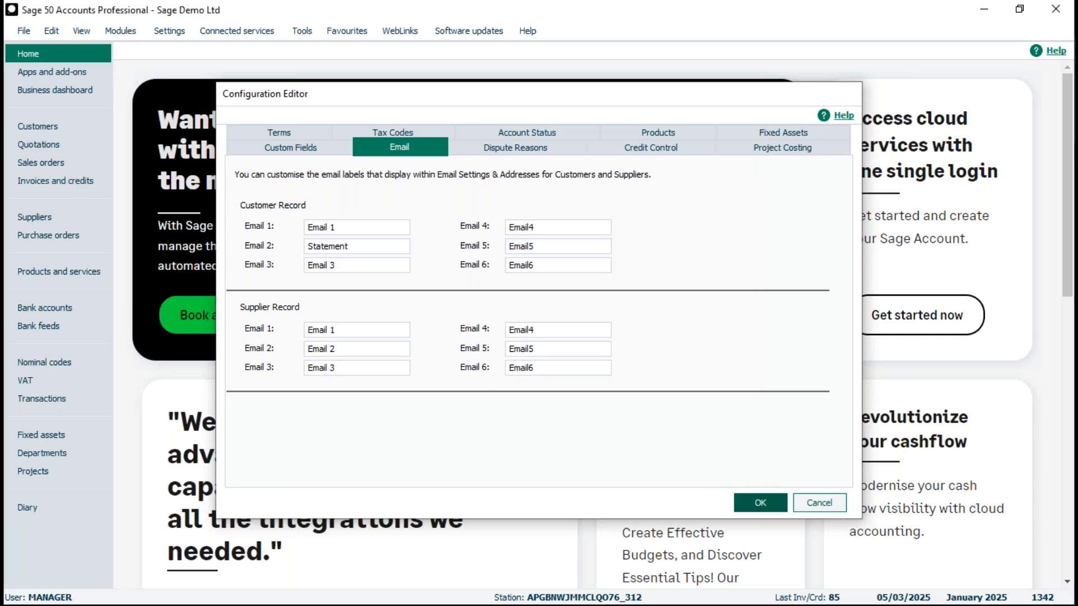
- Reopen the A1 Design Services customer record to check its email field labels
{"action": "left_click", "coordinate": [54, 128]}
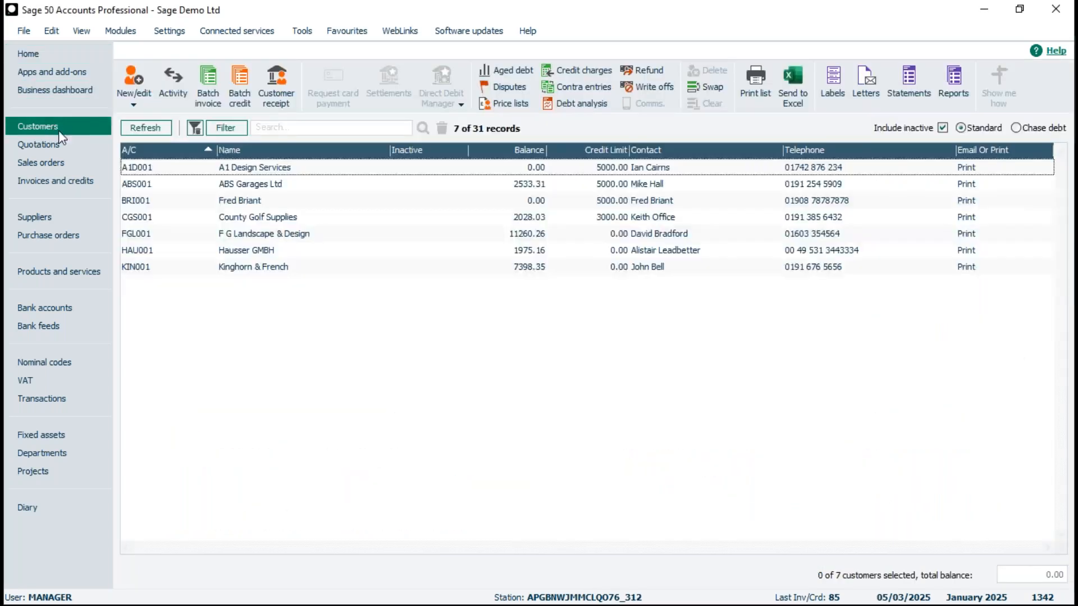
{"action": "left_click", "coordinate": [265, 171]}
{"action": "double_click", "coordinate": [265, 170]}
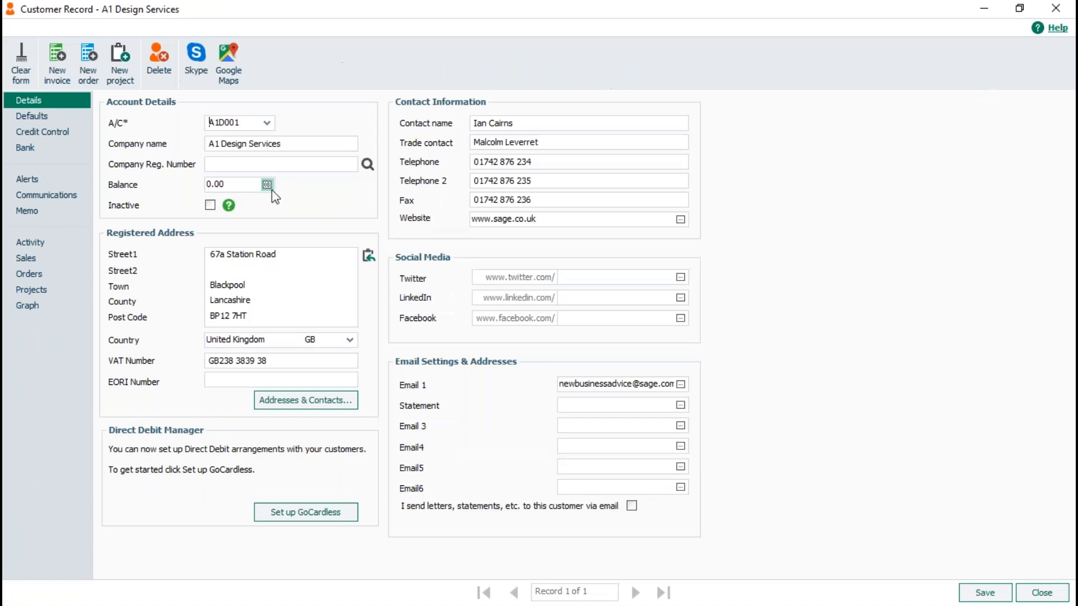